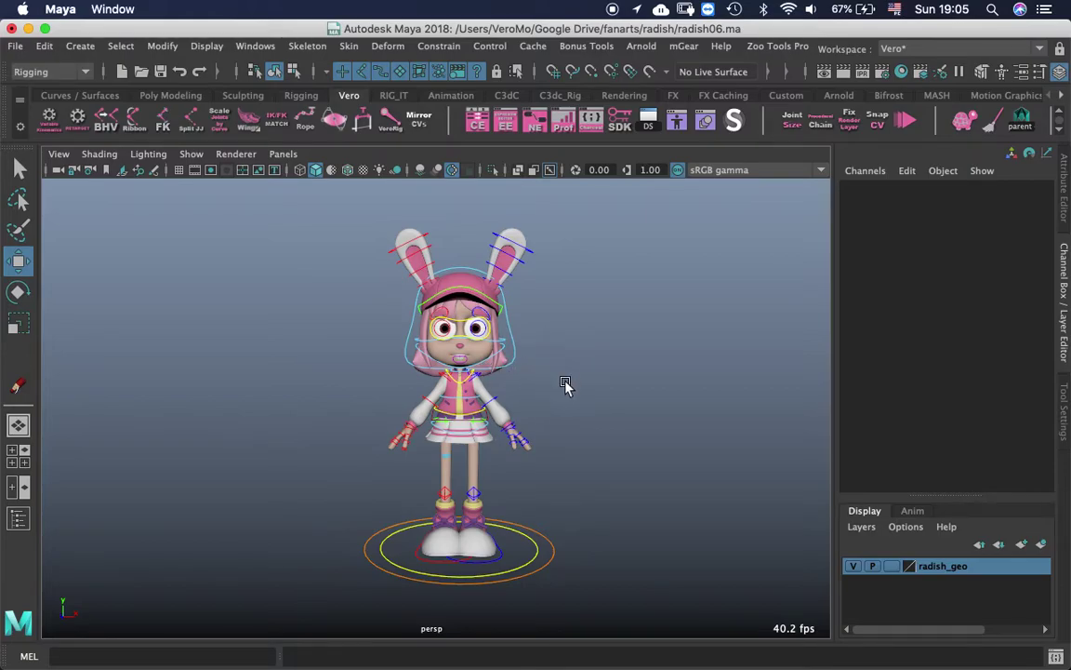
Examine the rigged character and its control curves from the front and the side.
{"action": "left_click_drag", "start_coordinate": [566, 385], "coordinate": [476, 411], "text": "alt"}
{"action": "right_click_drag", "start_coordinate": [476, 411], "coordinate": [644, 472], "text": "alt"}
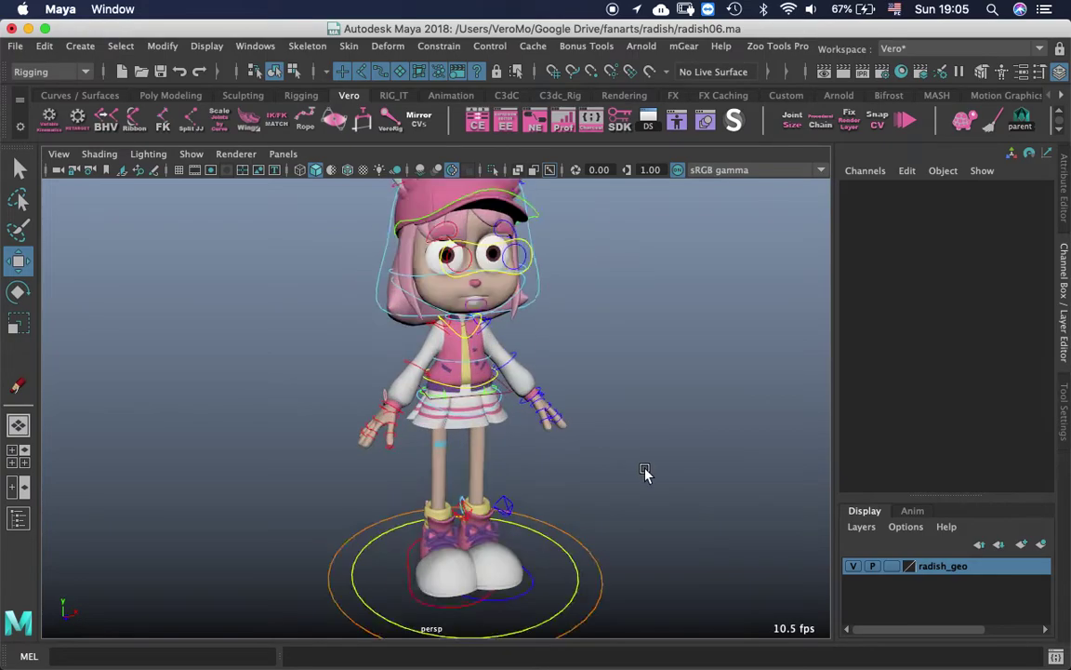
{"action": "left_click_drag", "start_coordinate": [644, 472], "coordinate": [551, 462], "text": "alt"}
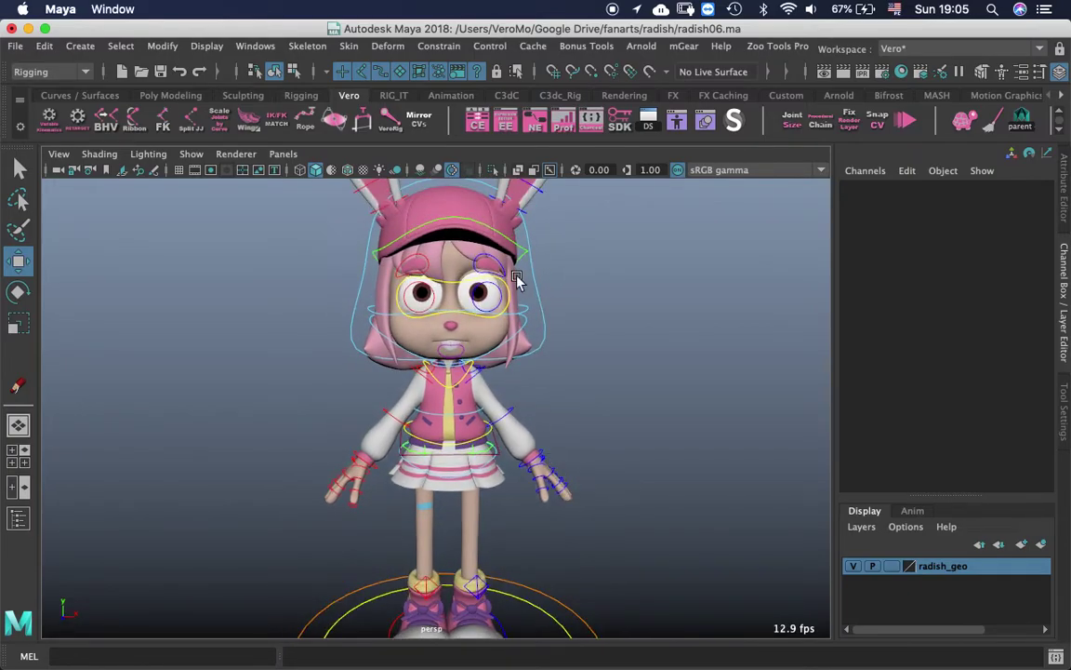
{"action": "left_click_drag", "start_coordinate": [517, 281], "coordinate": [312, 409], "text": "alt"}
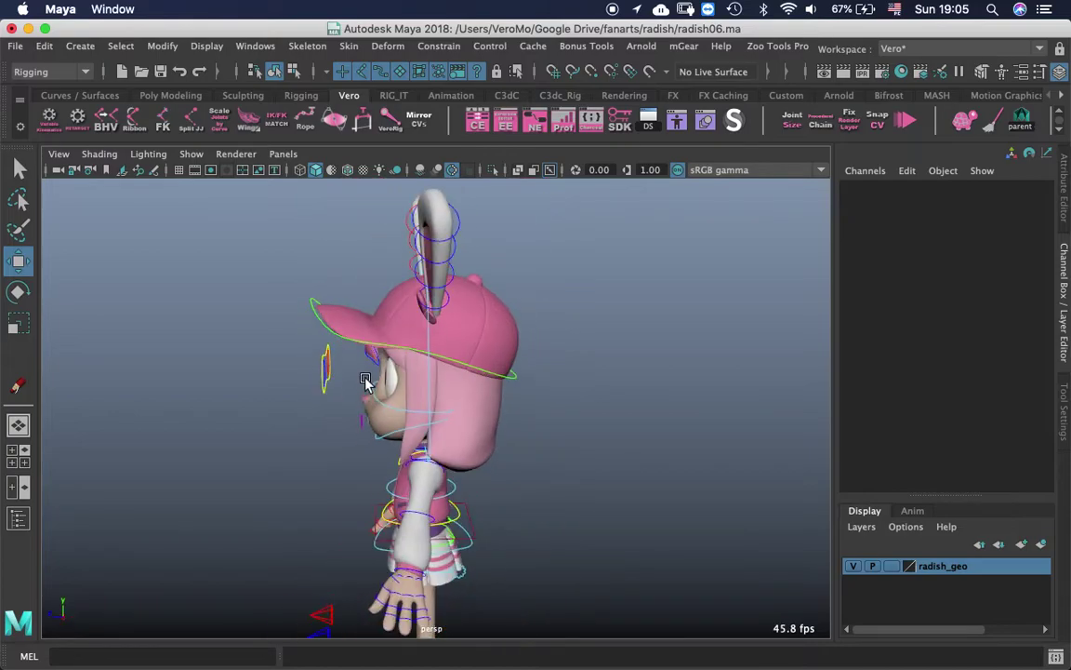
{"action": "left_click_drag", "start_coordinate": [547, 326], "coordinate": [579, 303], "text": "alt"}
{"action": "left_click_drag", "start_coordinate": [619, 384], "coordinate": [502, 327], "text": "alt"}
{"action": "left_click_drag", "start_coordinate": [478, 486], "coordinate": [545, 280], "text": "alt"}
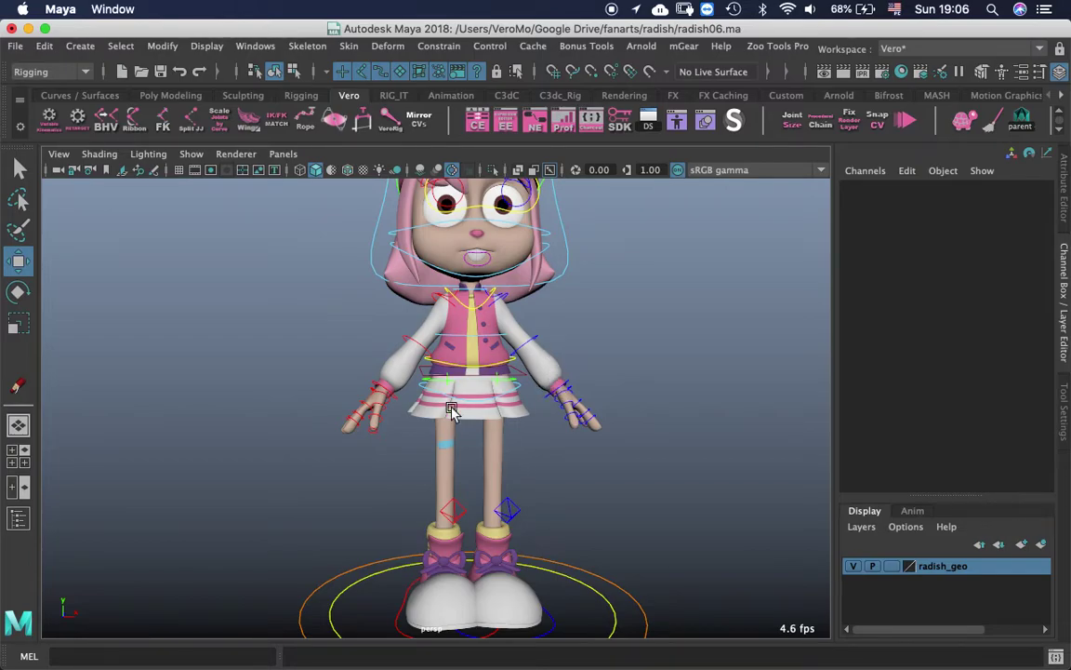
{"action": "middle_click_drag", "start_coordinate": [451, 411], "coordinate": [509, 370], "text": "alt"}
{"action": "right_click_drag", "start_coordinate": [509, 370], "coordinate": [622, 404], "text": "alt"}
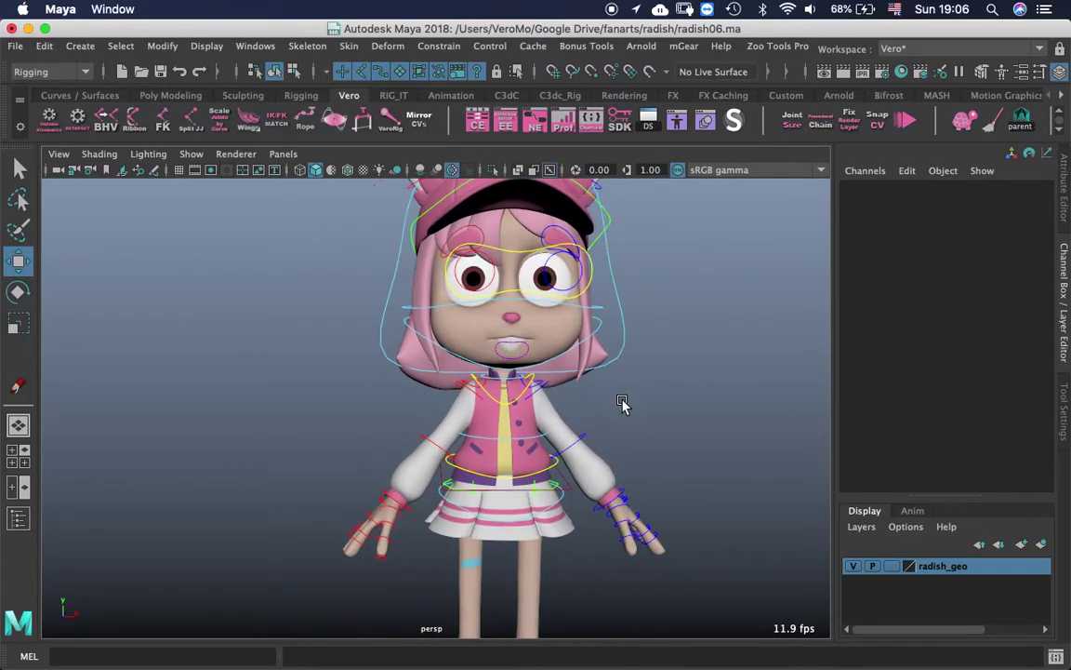
Select the left clavicle FK control near the collar, activate the Rotate tool, and clear the selection.
{"action": "middle_click_drag", "start_coordinate": [509, 399], "coordinate": [433, 366], "text": "alt"}
{"action": "right_click_drag", "start_coordinate": [448, 361], "coordinate": [598, 428], "text": "alt"}
{"action": "middle_click_drag", "start_coordinate": [493, 394], "coordinate": [496, 426], "text": "alt"}
{"action": "left_click_drag", "start_coordinate": [495, 424], "coordinate": [515, 335], "text": "alt"}
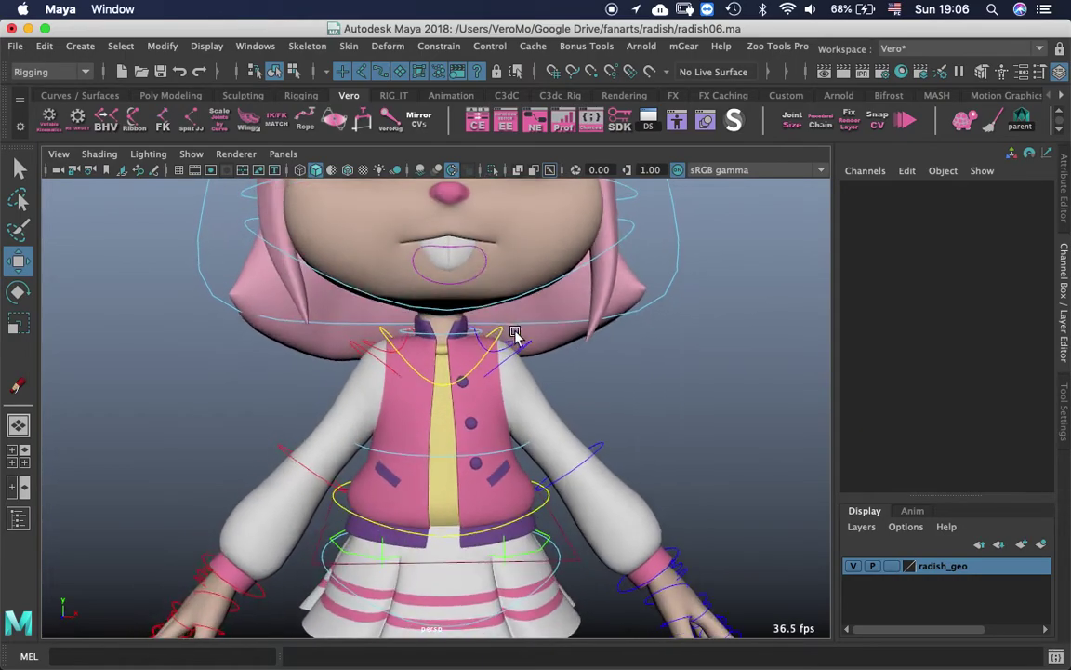
{"action": "right_click_drag", "start_coordinate": [481, 346], "coordinate": [402, 319], "text": "alt"}
{"action": "left_click_drag", "start_coordinate": [565, 383], "coordinate": [637, 458], "text": "alt"}
{"action": "right_click_drag", "start_coordinate": [637, 459], "coordinate": [712, 452], "text": "alt"}
{"action": "left_click", "coordinate": [521, 342]}
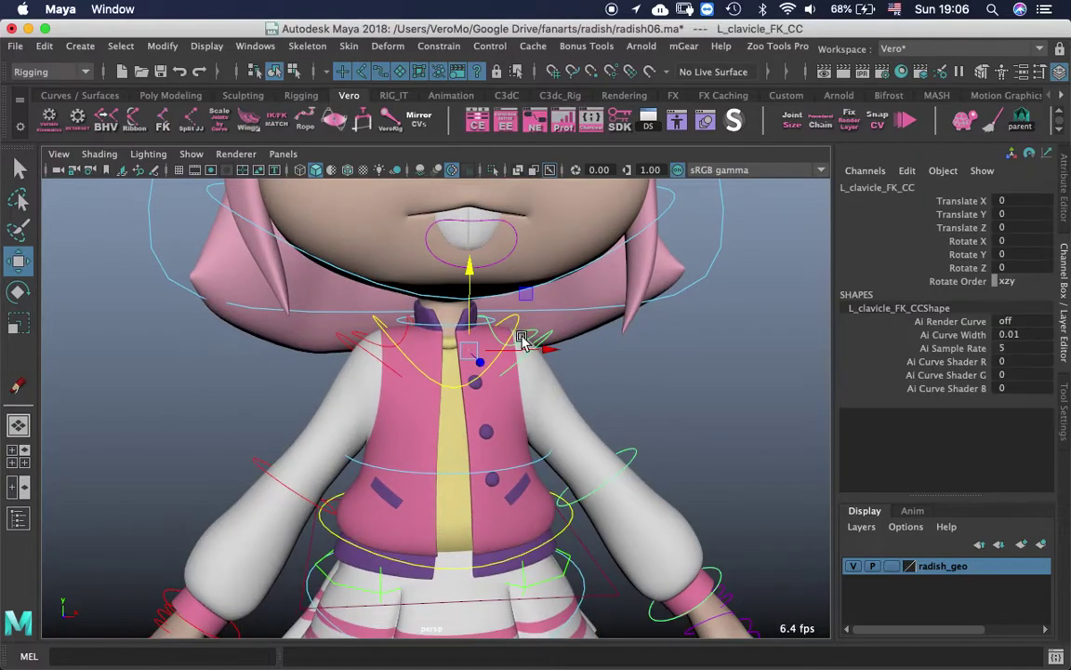
{"action": "left_click_drag", "start_coordinate": [521, 342], "coordinate": [495, 353], "text": "alt"}
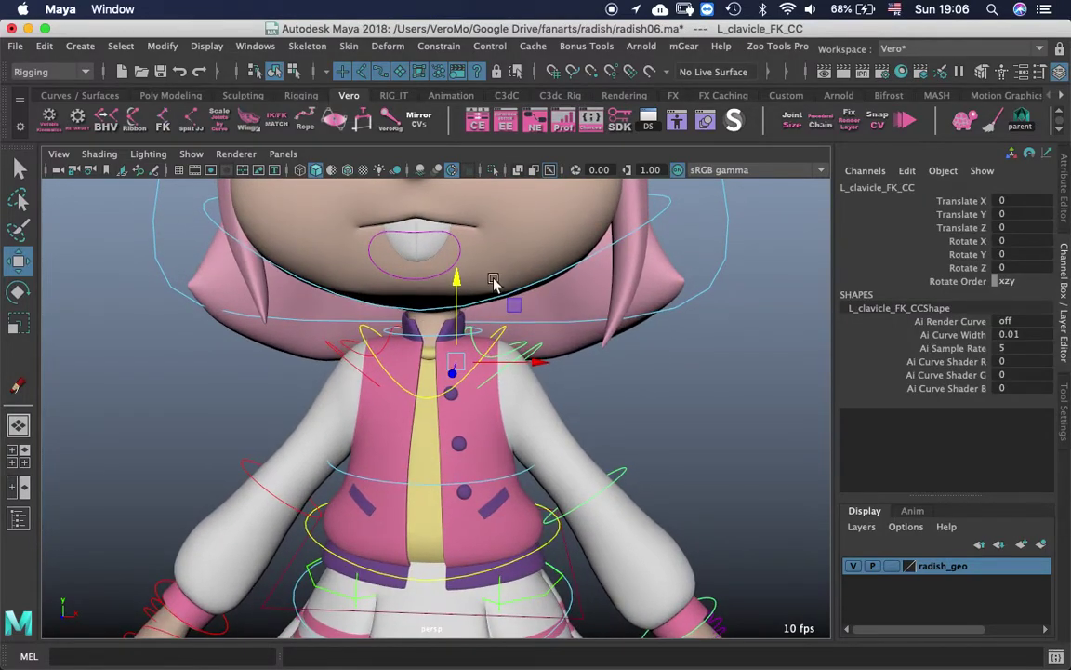
{"action": "left_click_drag", "start_coordinate": [494, 283], "coordinate": [484, 339], "text": "alt"}
{"action": "key", "text": "e"}
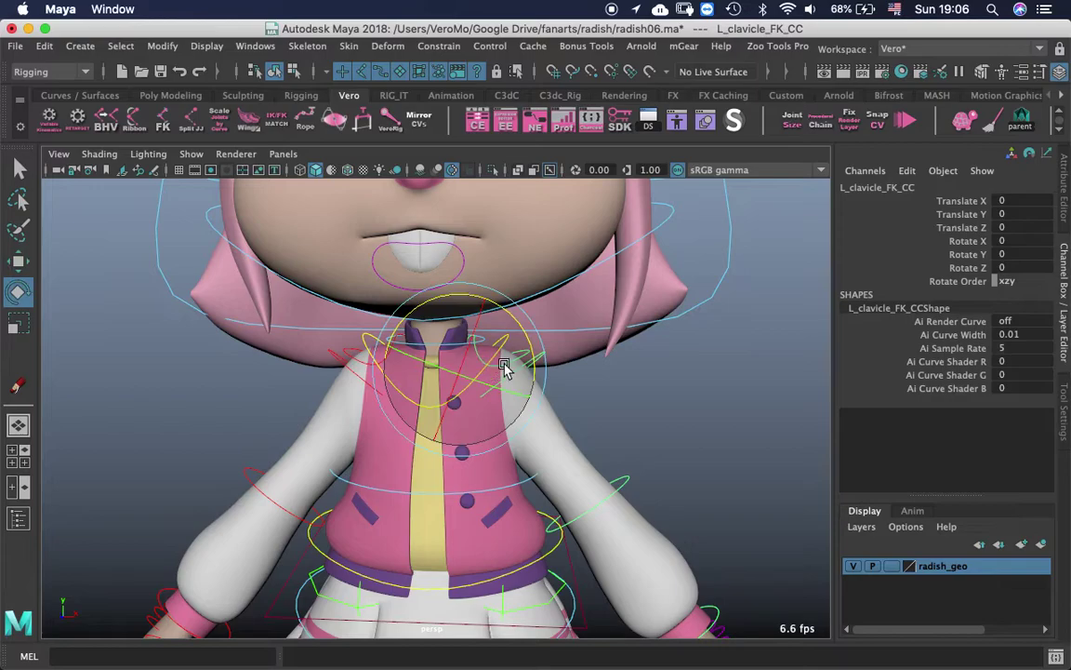
{"action": "left_click", "coordinate": [609, 420]}
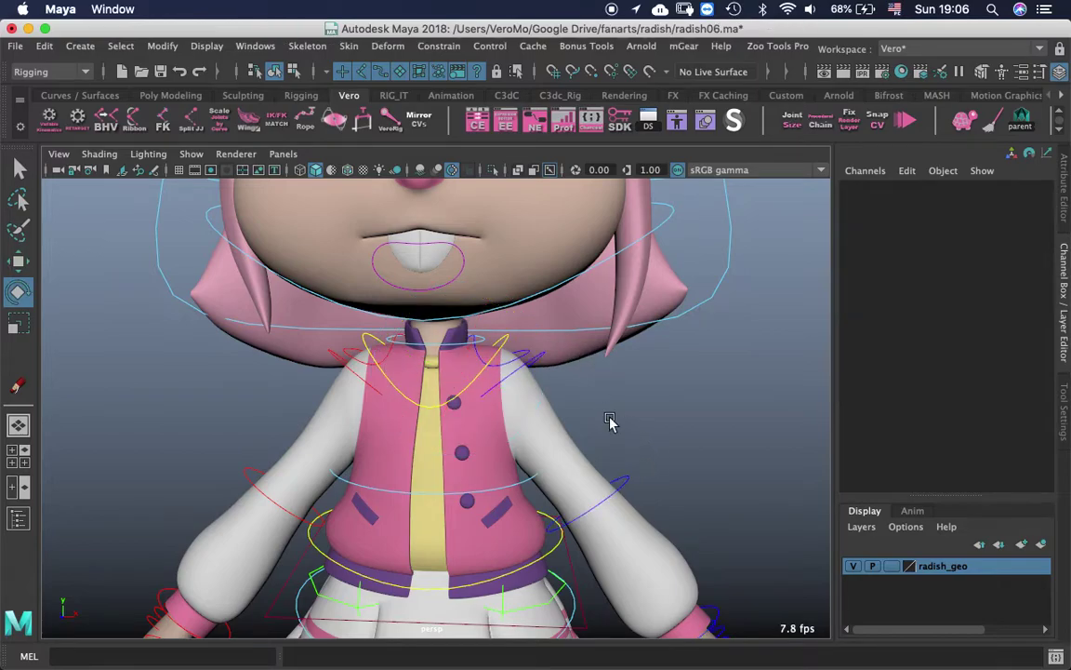
Try raising the left arm by rotating only the left shoulder FK control about -98° on Z.
{"action": "left_click", "coordinate": [536, 361]}
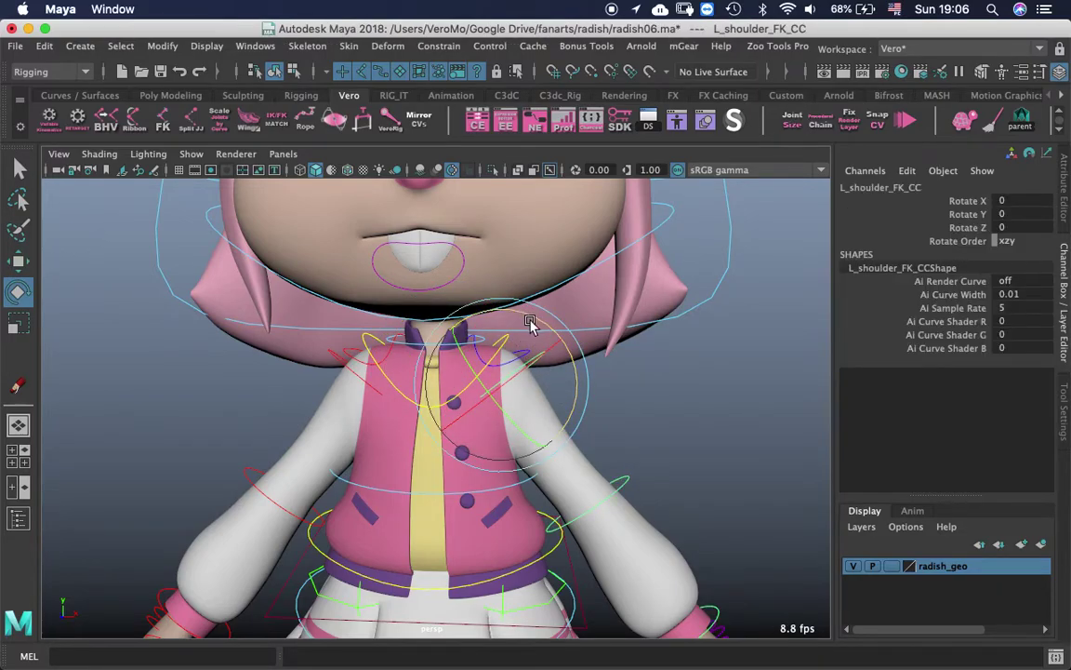
{"action": "left_click_drag", "start_coordinate": [533, 317], "coordinate": [276, 323]}
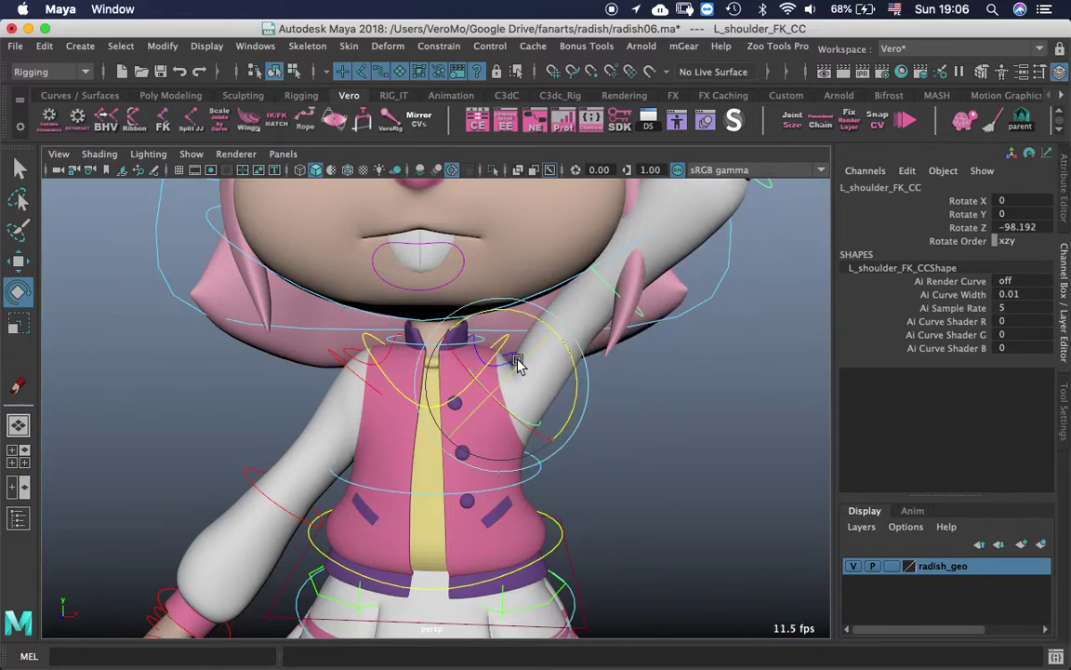
{"action": "key", "text": "z"}
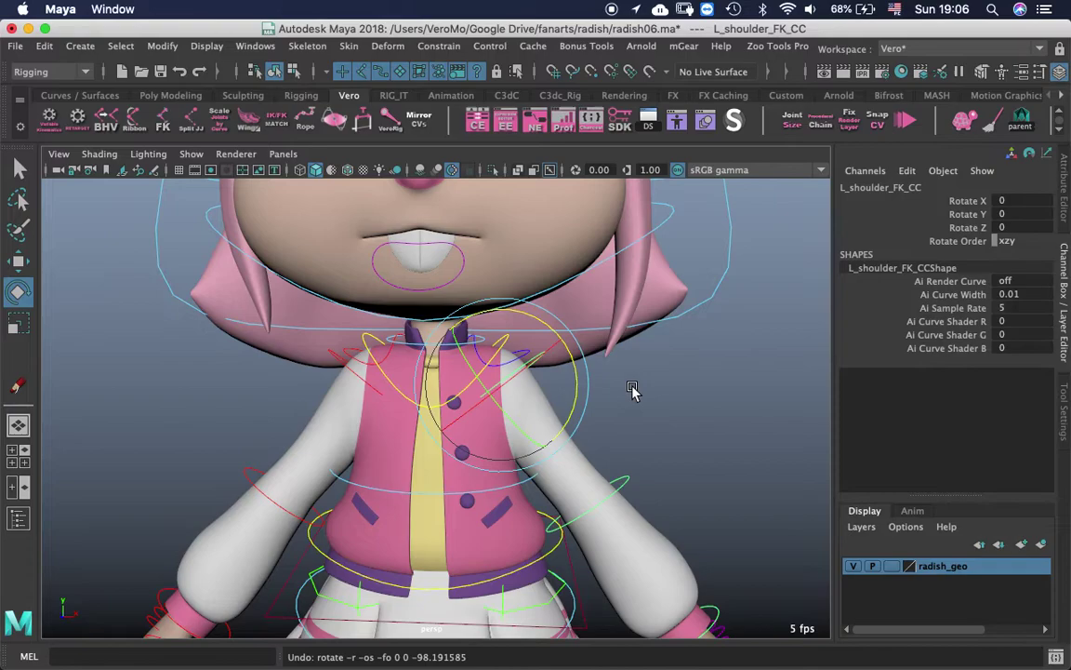
Rotate the left clavicle FK control about -49° on Z to lift the shoulder and arm.
{"action": "left_click", "coordinate": [509, 355]}
{"action": "left_click", "coordinate": [488, 344]}
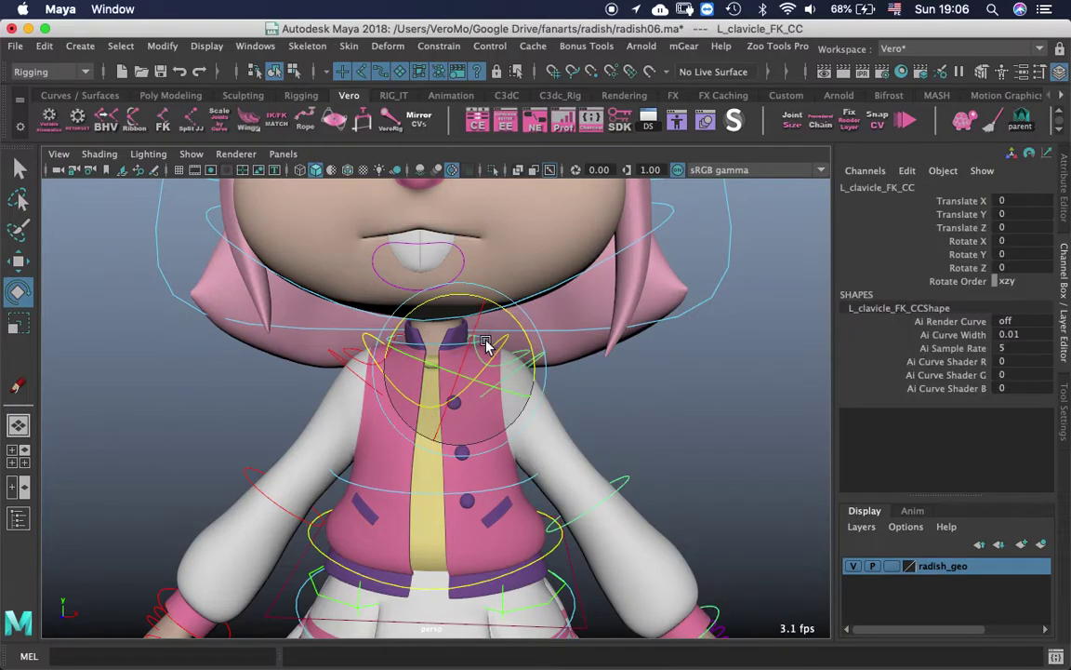
{"action": "left_click_drag", "start_coordinate": [521, 326], "coordinate": [643, 458]}
{"action": "left_click", "coordinate": [643, 458]}
Try raising the arm further by rotating the left shoulder FK control about -44° on Z.
{"action": "left_click", "coordinate": [509, 303]}
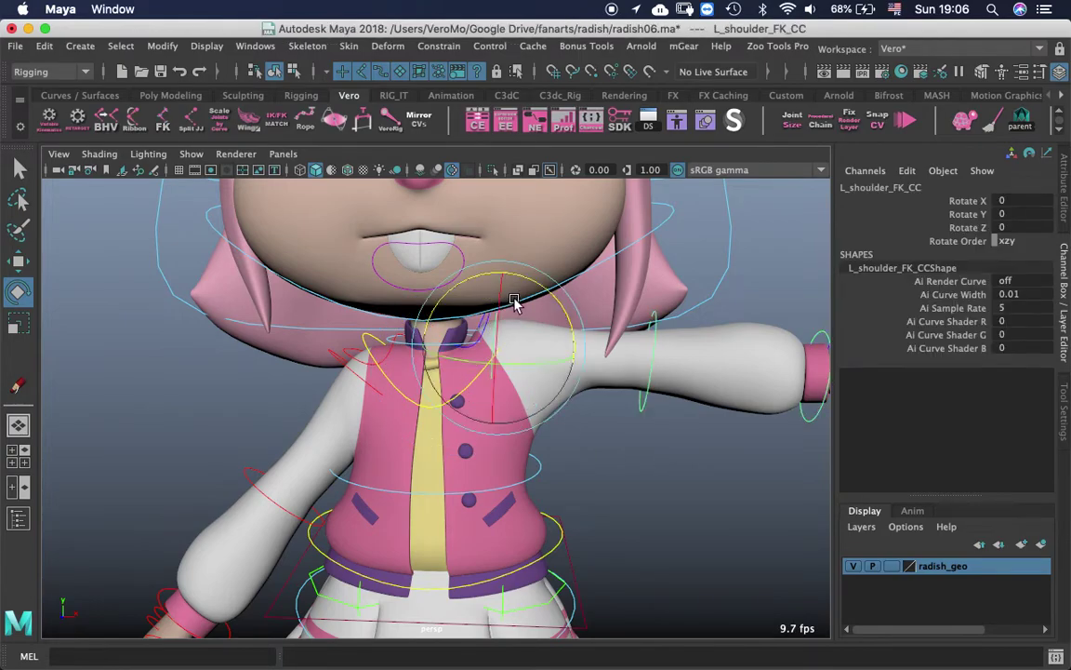
{"action": "left_click_drag", "start_coordinate": [521, 287], "coordinate": [469, 280]}
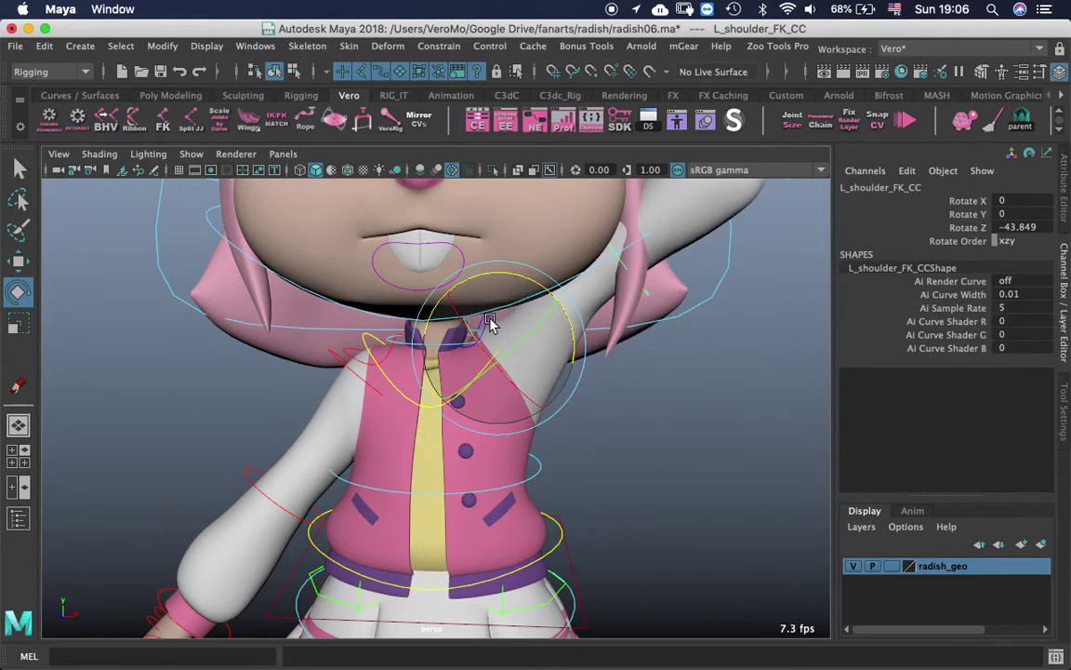
{"action": "left_click", "coordinate": [635, 428]}
{"action": "scroll", "coordinate": [592, 360], "scroll_direction": "up", "scroll_amount": 4}
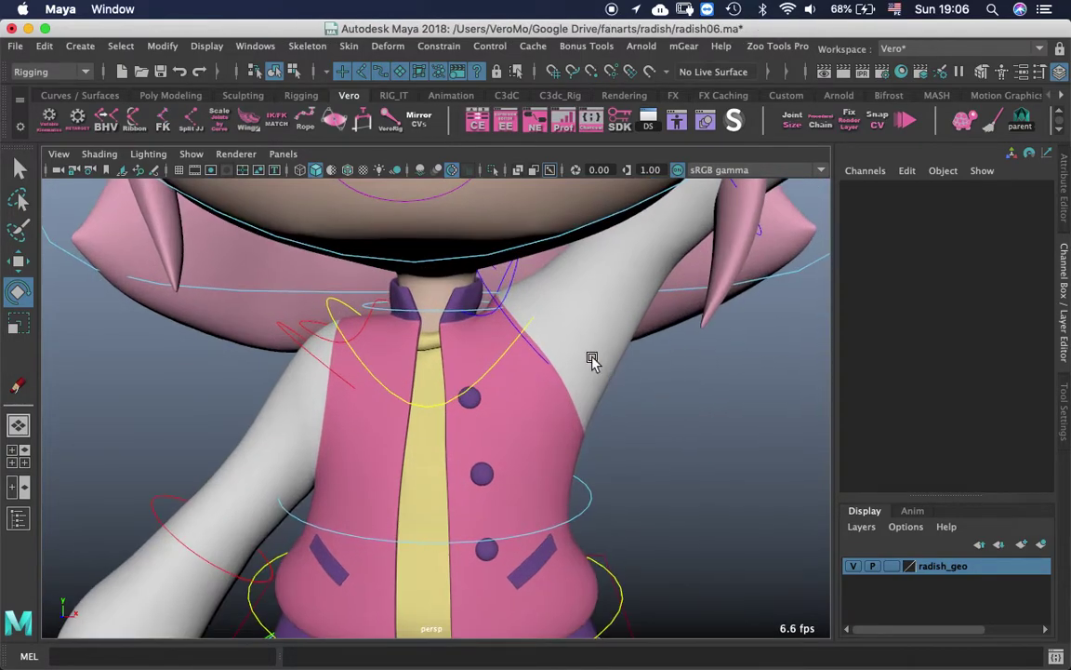
{"action": "left_click", "coordinate": [509, 322]}
{"action": "left_click_drag", "start_coordinate": [555, 347], "coordinate": [672, 437]}
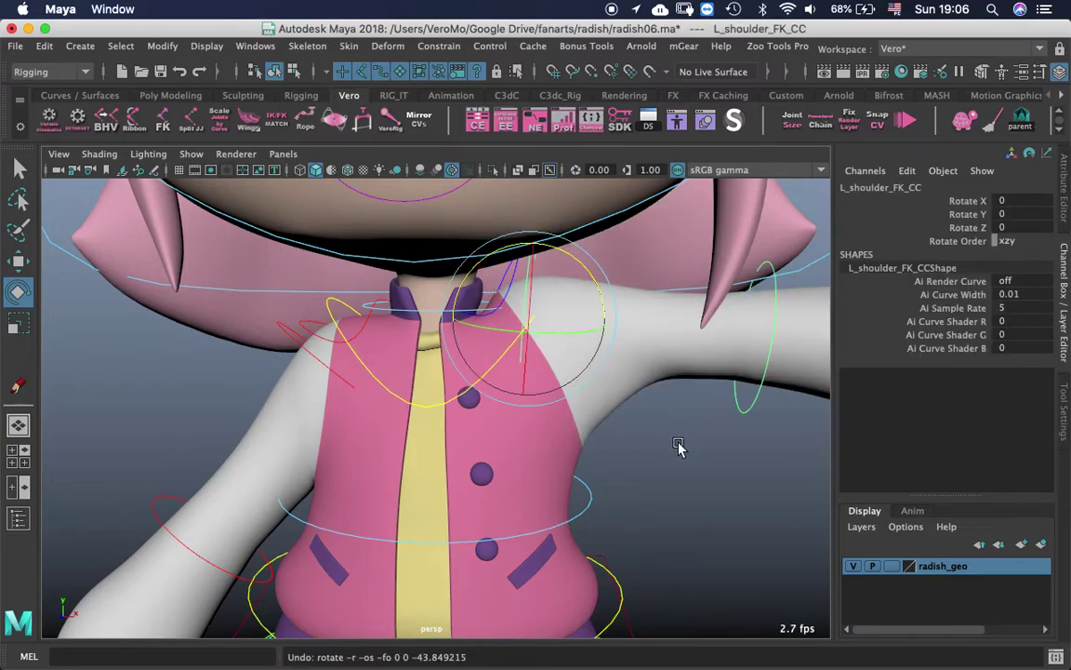
{"action": "left_click", "coordinate": [684, 458]}
Reset the left clavicle FK control's Rotate Z to 0 and deselect it.
{"action": "left_click", "coordinate": [521, 271]}
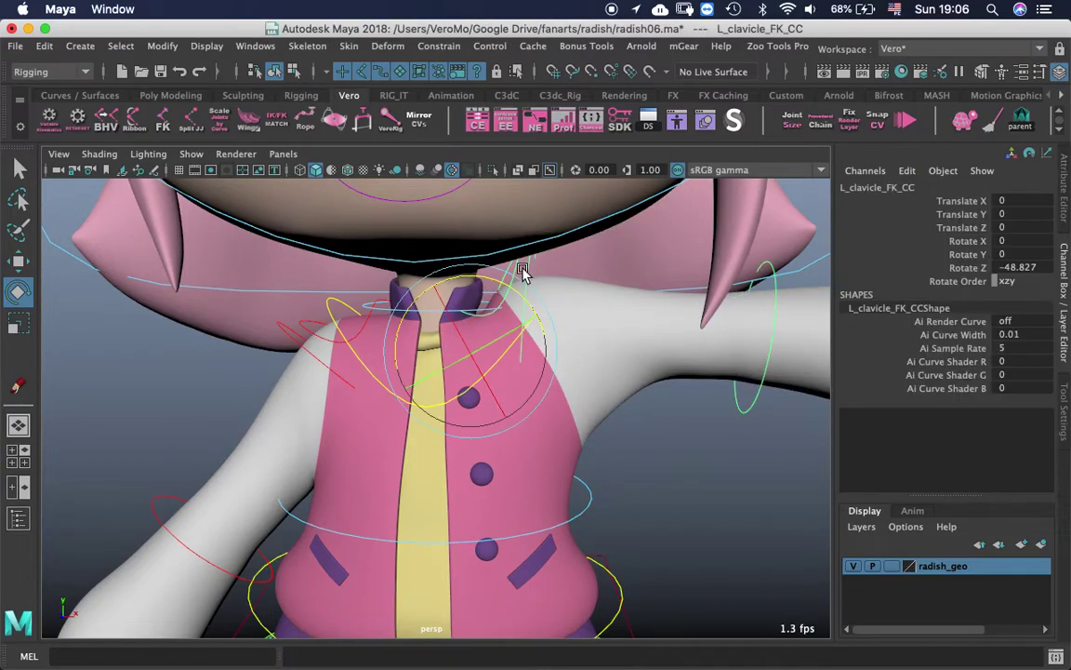
{"action": "mouse_move", "coordinate": [502, 284]}
{"action": "left_mouse_down"}
{"action": "mouse_move", "coordinate": [536, 303]}
{"action": "mouse_move", "coordinate": [490, 275]}
{"action": "mouse_move", "coordinate": [545, 304]}
{"action": "mouse_move", "coordinate": [490, 271]}
{"action": "mouse_move", "coordinate": [505, 307]}
{"action": "left_mouse_up"}
{"action": "key", "text": "ctrl+z"}
{"action": "key", "text": "ctrl+z"}
{"action": "key", "text": "ctrl+z"}
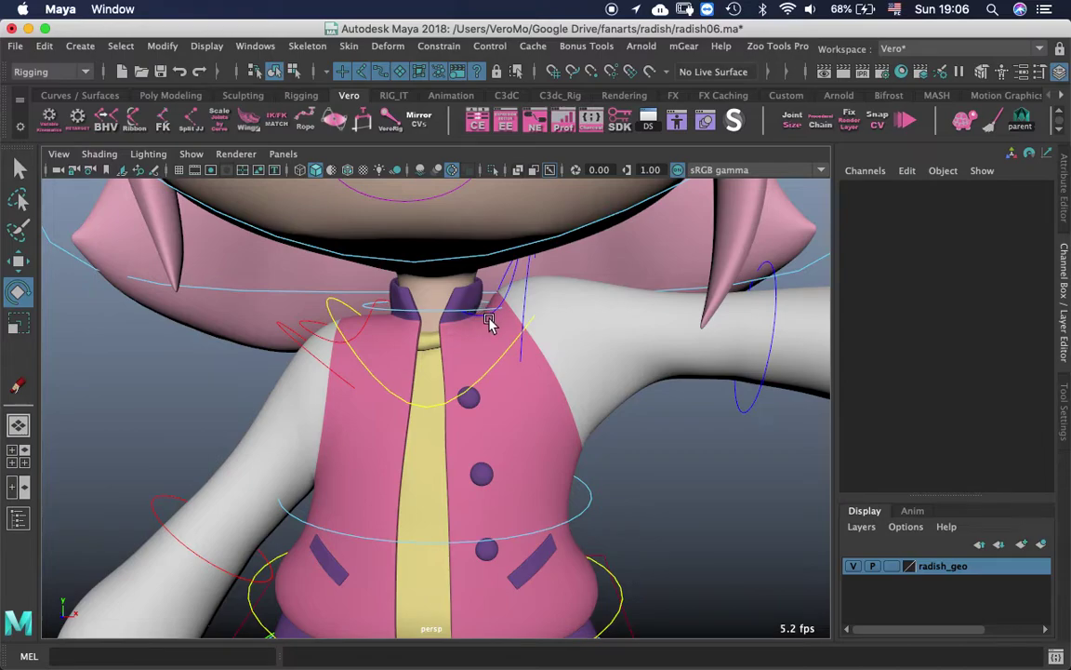
{"action": "left_click_drag", "start_coordinate": [510, 281], "coordinate": [772, 195]}
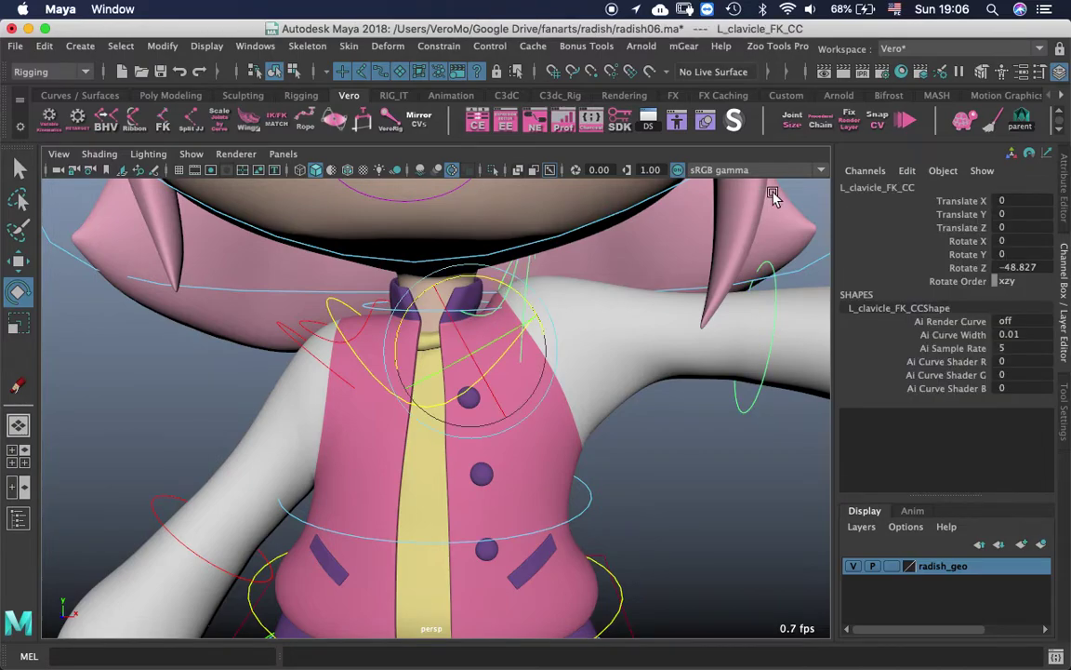
{"action": "left_click", "coordinate": [1032, 267]}
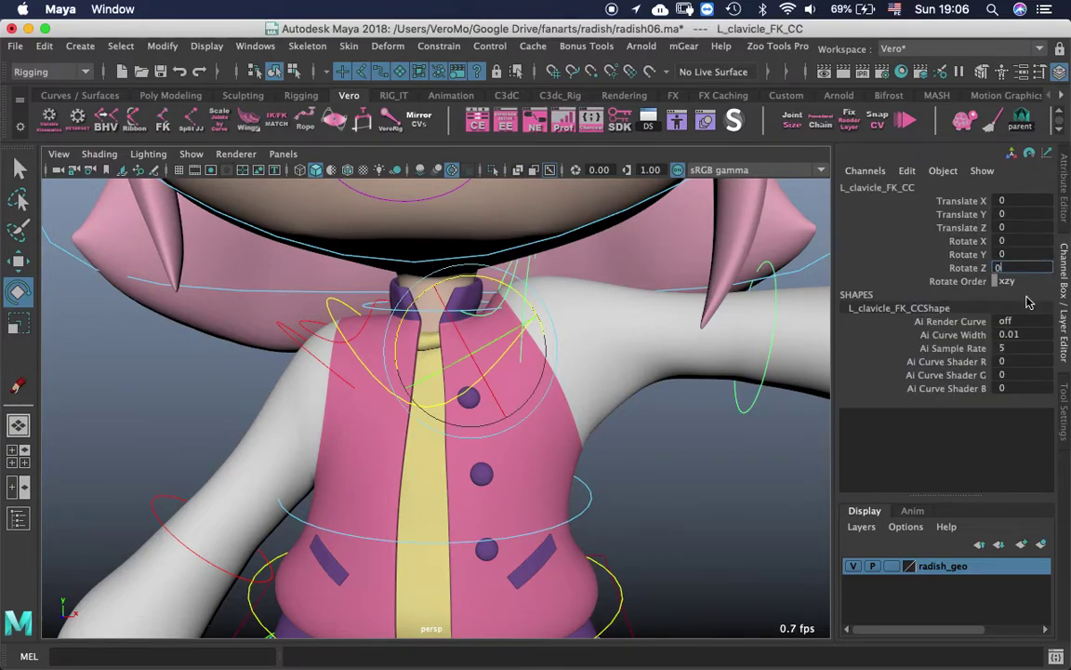
{"action": "key", "text": "Return"}
{"action": "left_click", "coordinate": [655, 387]}
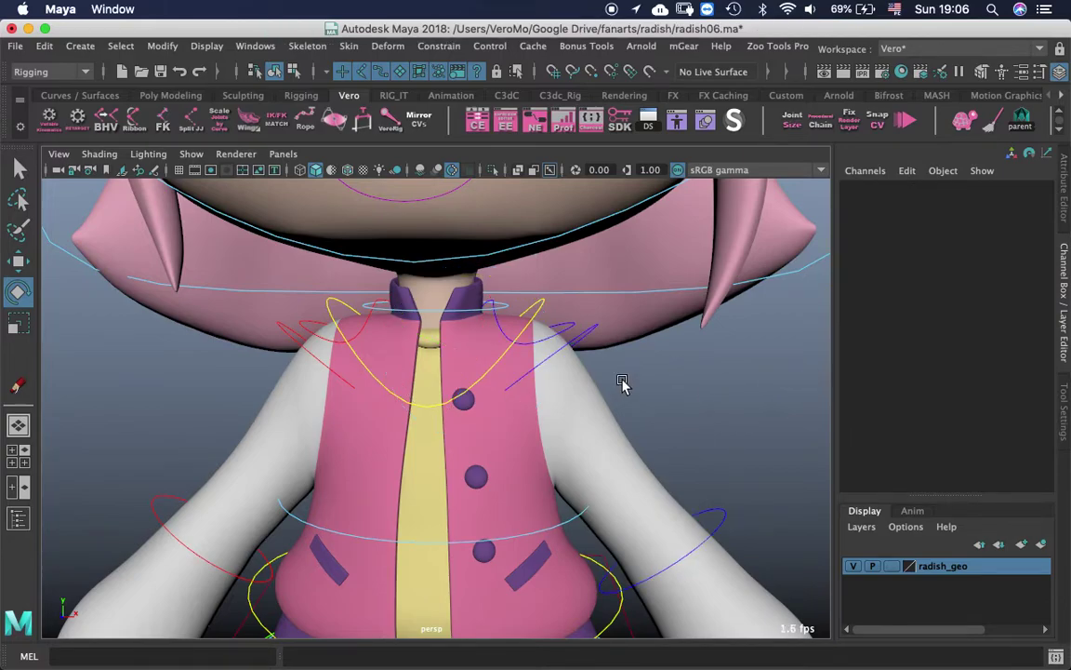
Try rotating the left clavicle FK control about -58° on Z from the rest pose.
{"action": "right_click_drag", "start_coordinate": [623, 384], "coordinate": [521, 409], "text": "alt"}
{"action": "left_click_drag", "start_coordinate": [521, 409], "coordinate": [474, 364], "text": "alt"}
{"action": "right_click_drag", "start_coordinate": [473, 364], "coordinate": [570, 400], "text": "alt"}
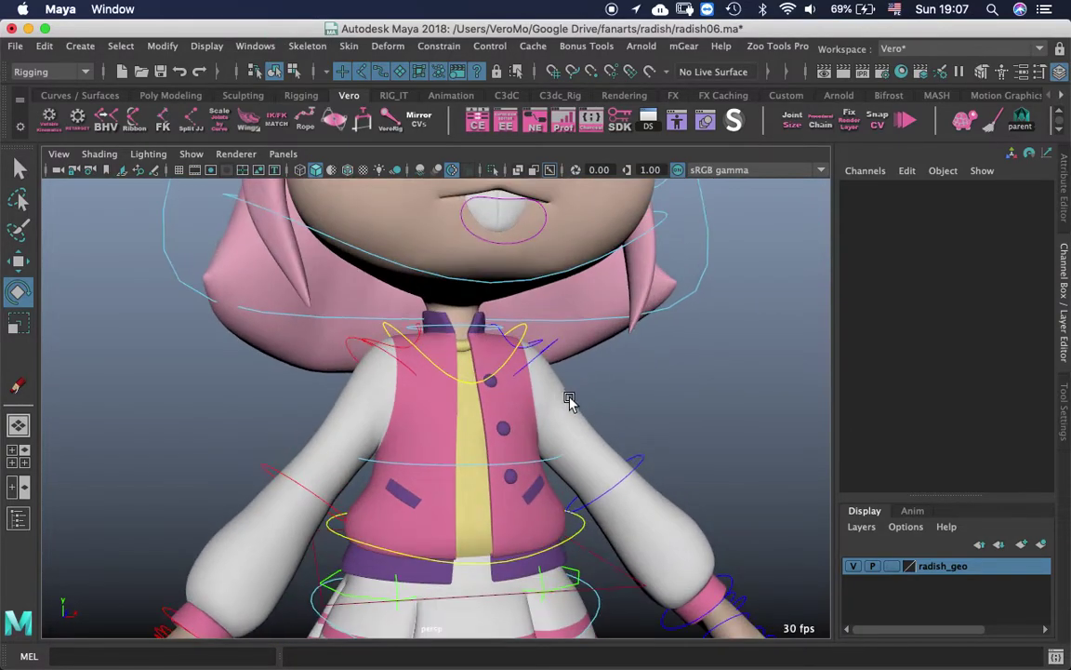
{"action": "left_click_drag", "start_coordinate": [550, 321], "coordinate": [438, 381], "text": "alt"}
{"action": "middle_click_drag", "start_coordinate": [437, 381], "coordinate": [495, 344], "text": "alt"}
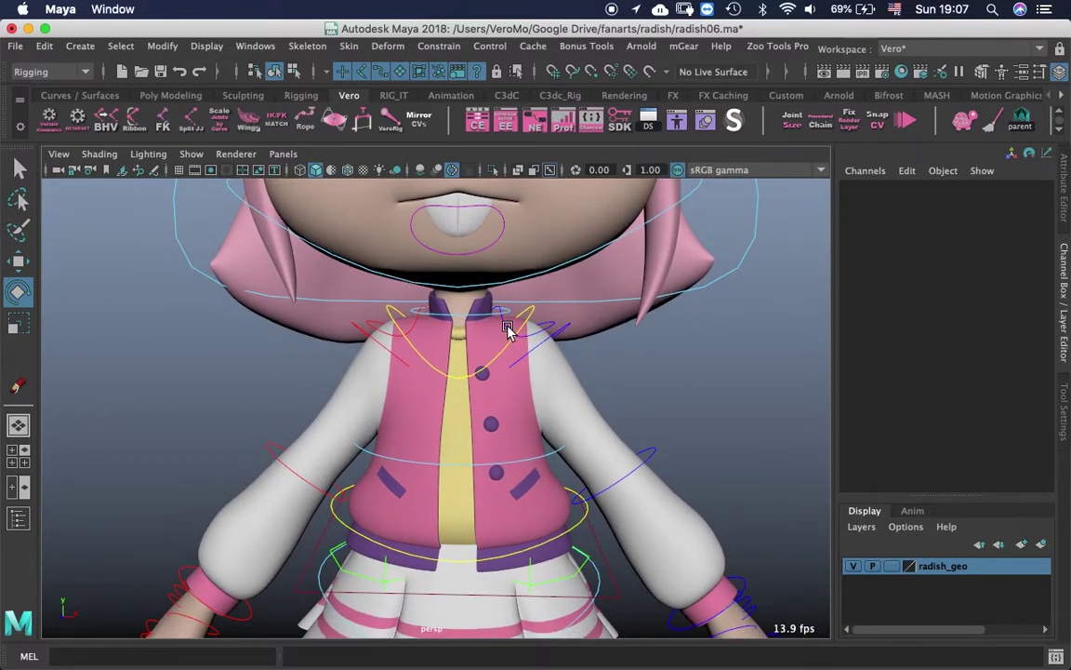
{"action": "left_click", "coordinate": [507, 330]}
{"action": "left_click_drag", "start_coordinate": [507, 333], "coordinate": [407, 311], "text": "alt"}
{"action": "key", "text": "ctrl+z"}
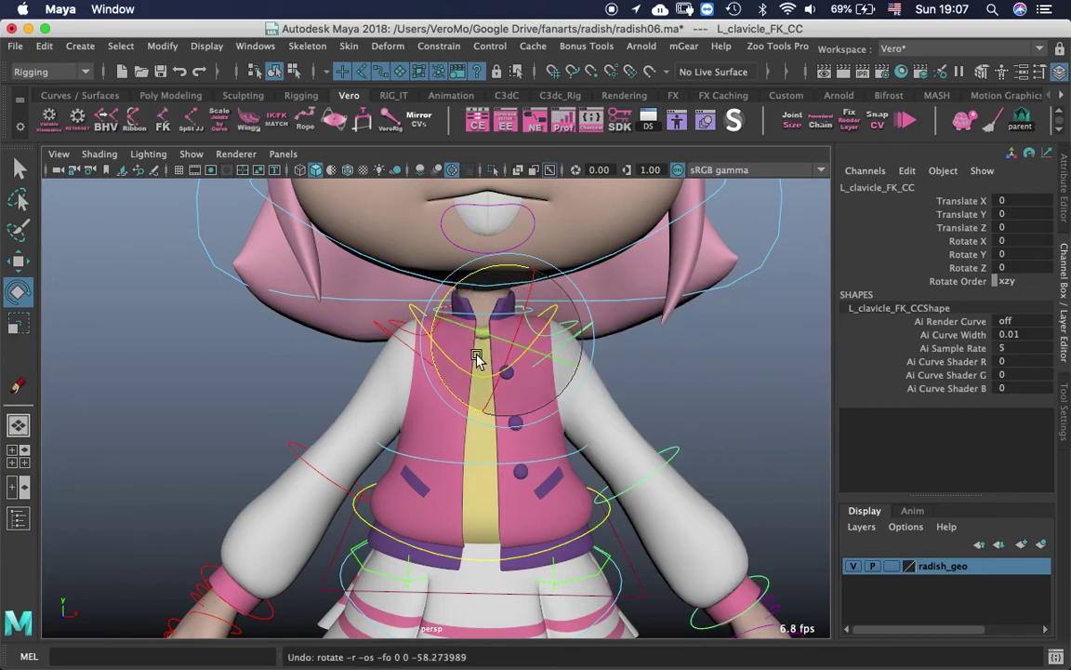
Isolate the blouse mesh with the left arm controls and show its wireframe over the shading, with the left clavicle control selected.
{"action": "left_click", "coordinate": [482, 448]}
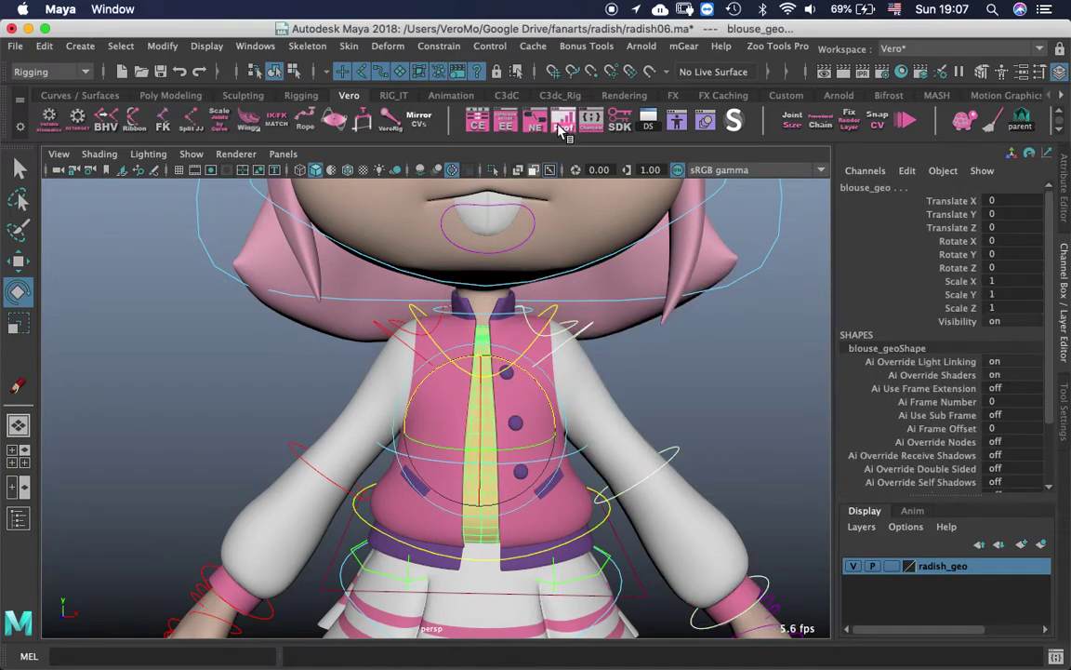
{"action": "left_click", "coordinate": [493, 171]}
{"action": "left_click", "coordinate": [606, 355]}
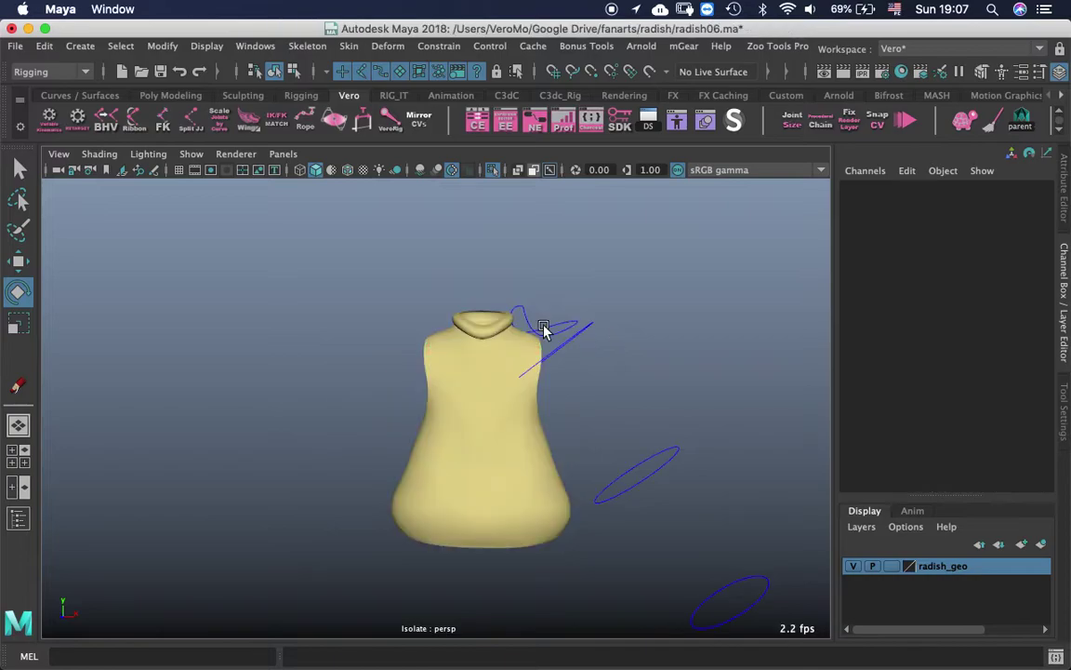
{"action": "left_click", "coordinate": [530, 328]}
{"action": "scroll", "coordinate": [544, 329], "scroll_direction": "up", "scroll_amount": 4}
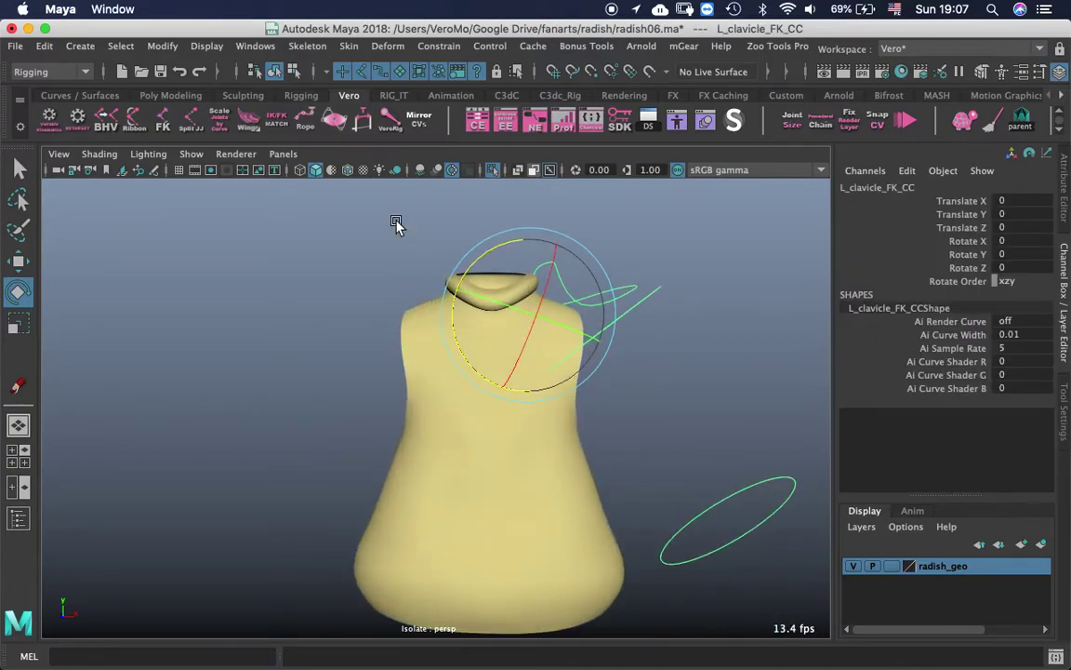
{"action": "left_click", "coordinate": [346, 171]}
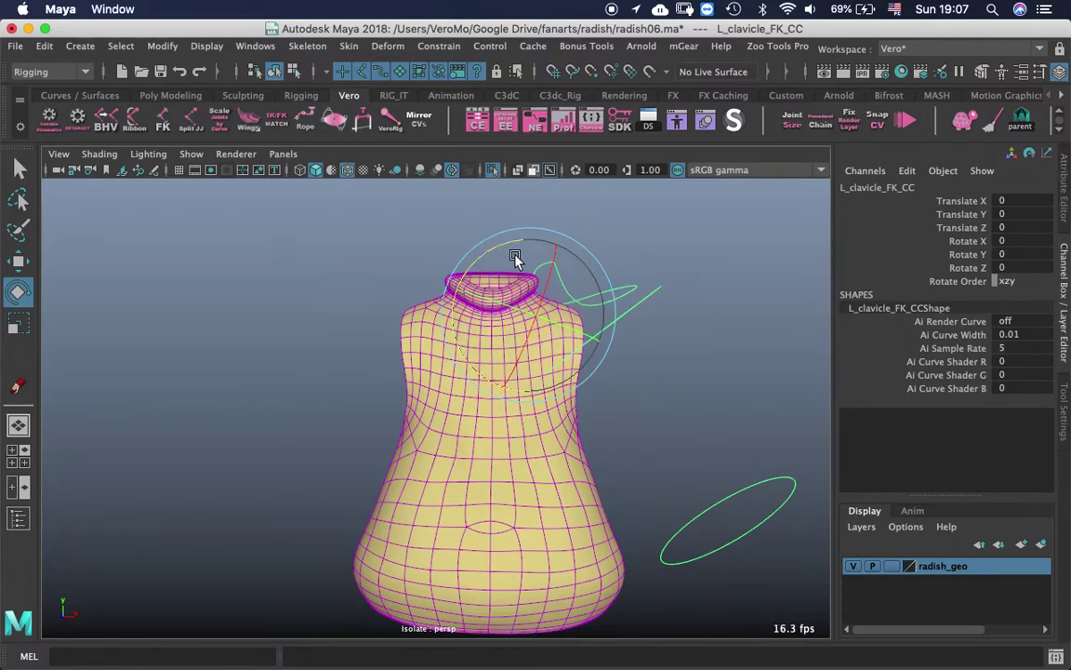
Try rotating the left clavicle control about -60° on Z, and the right clavicle control with the whole character displayed.
{"action": "left_click_drag", "start_coordinate": [441, 225], "coordinate": [406, 319]}
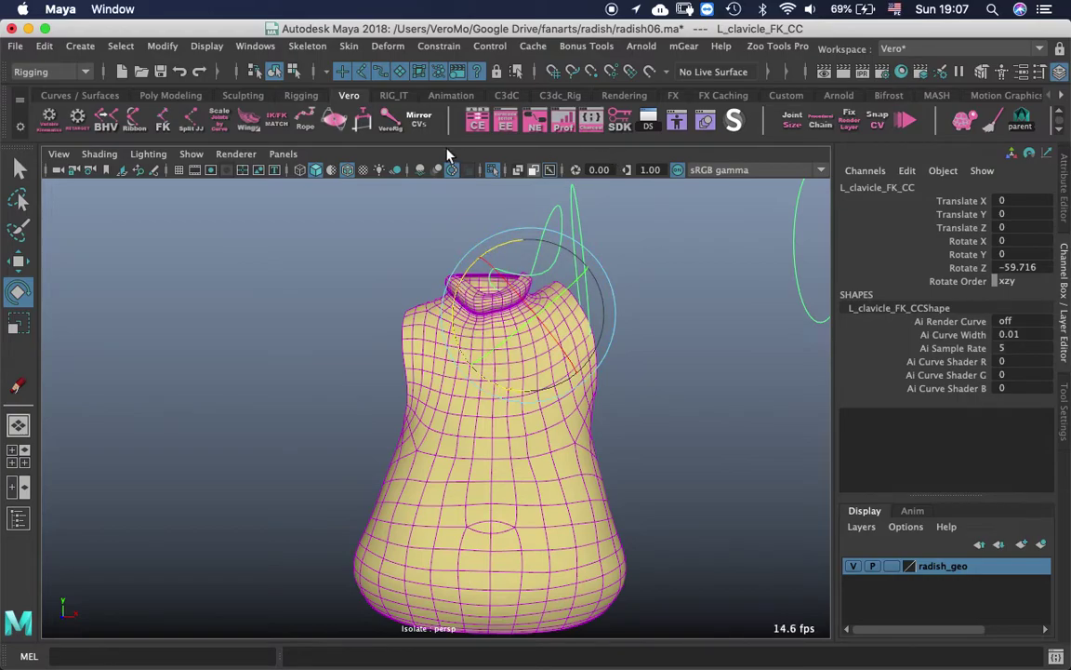
{"action": "left_click", "coordinate": [493, 169]}
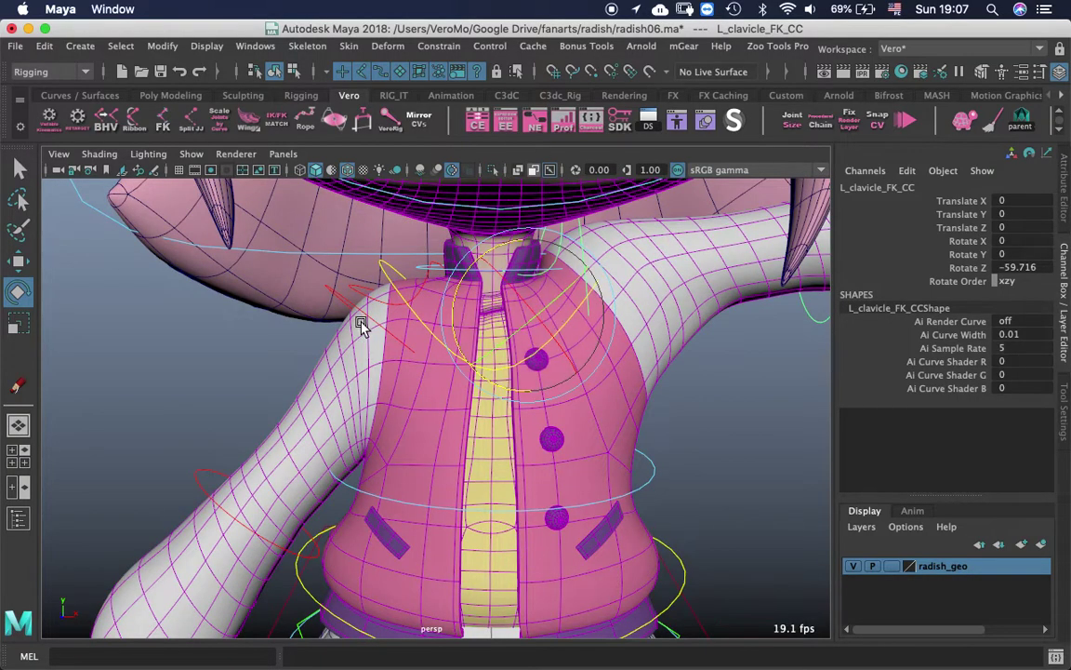
{"action": "left_click", "coordinate": [363, 296]}
{"action": "left_click_drag", "start_coordinate": [472, 238], "coordinate": [556, 336]}
{"action": "key", "text": "z"}
{"action": "key", "text": "z"}
{"action": "key", "text": "z"}
{"action": "key", "text": "z"}
{"action": "key", "text": "z"}
{"action": "key", "text": "z"}
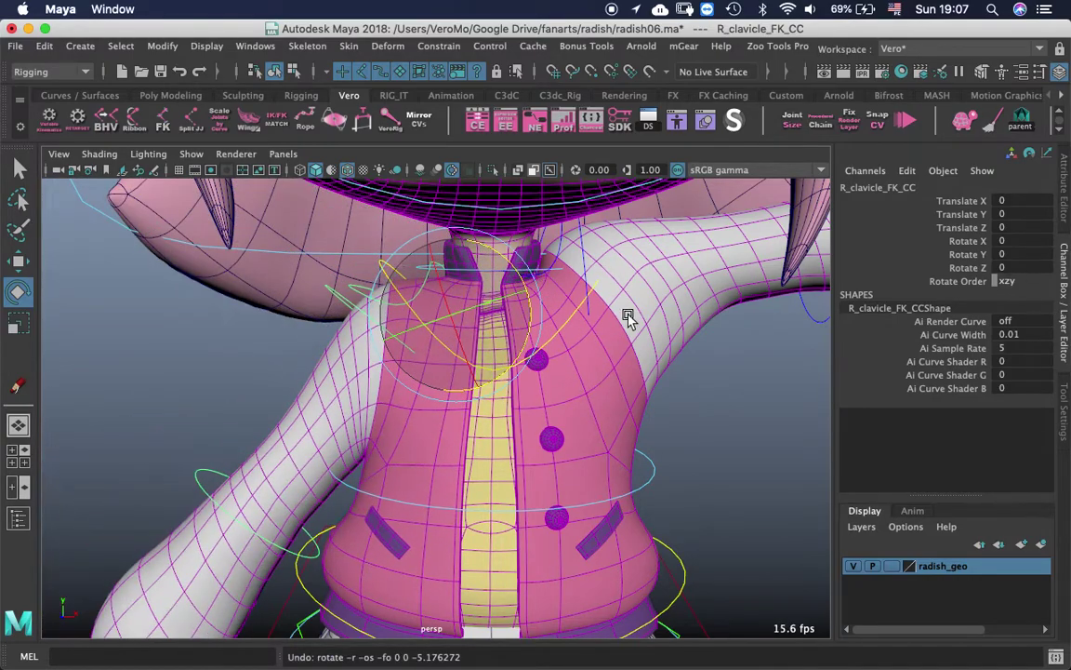
{"action": "key", "text": "z"}
{"action": "key", "text": "z"}
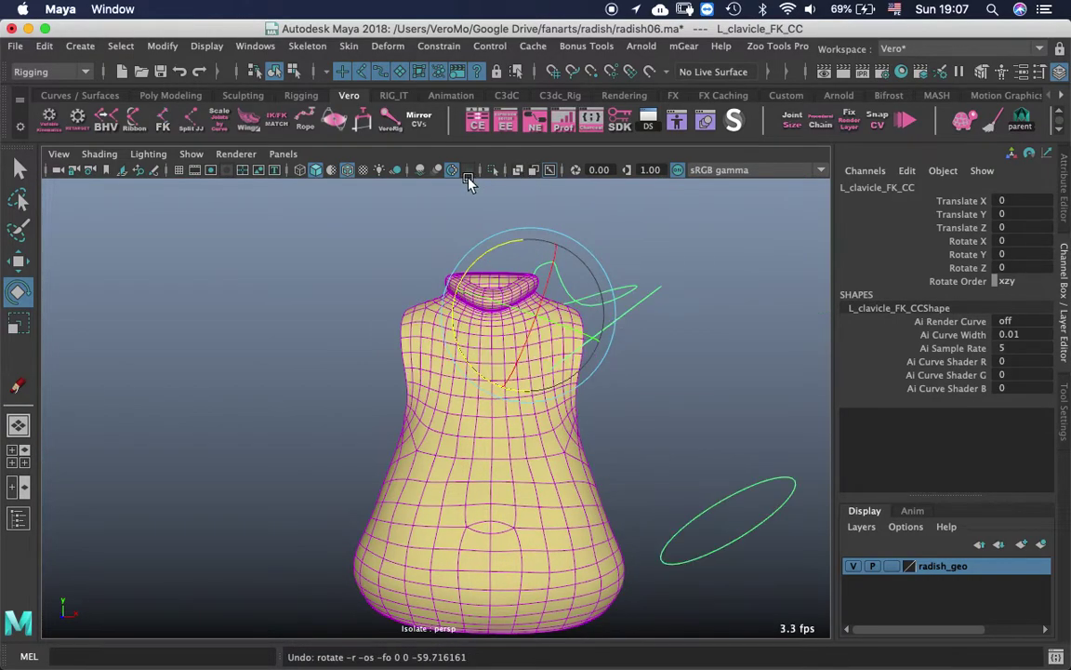
Turn off isolation to show the whole character, select the left elbow FK control and hide the wireframe over the shading.
{"action": "left_click", "coordinate": [494, 171]}
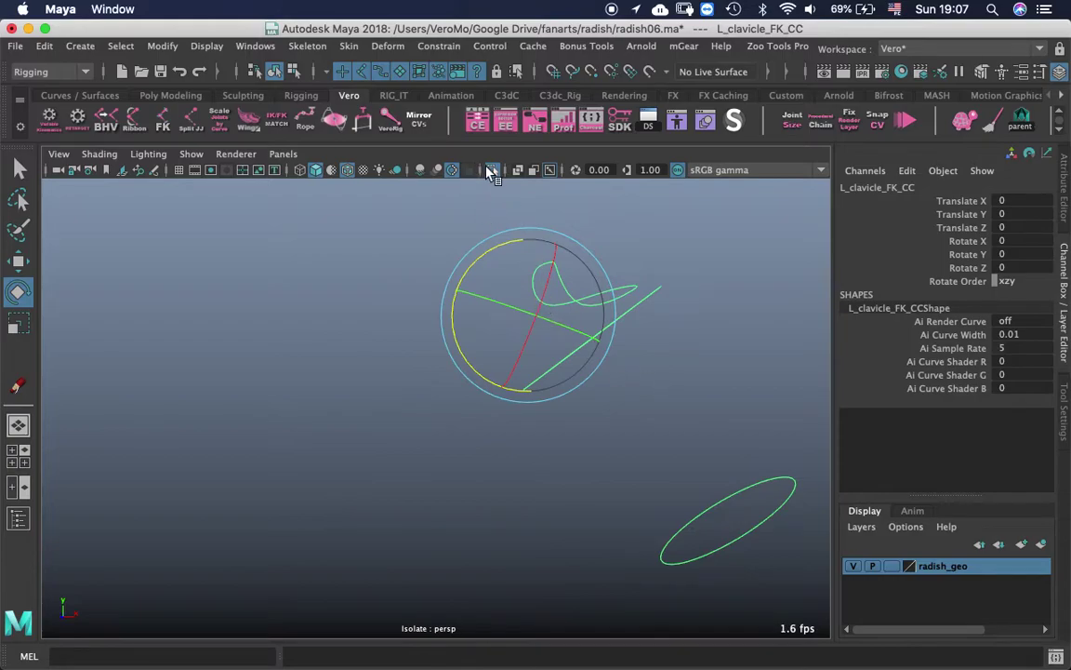
{"action": "left_click", "coordinate": [489, 168]}
{"action": "right_click_drag", "start_coordinate": [594, 352], "coordinate": [522, 344], "text": "alt"}
{"action": "middle_click_drag", "start_coordinate": [547, 364], "coordinate": [540, 302], "text": "alt"}
{"action": "right_click_drag", "start_coordinate": [543, 324], "coordinate": [479, 333], "text": "alt"}
{"action": "middle_click_drag", "start_coordinate": [479, 333], "coordinate": [483, 345], "text": "alt"}
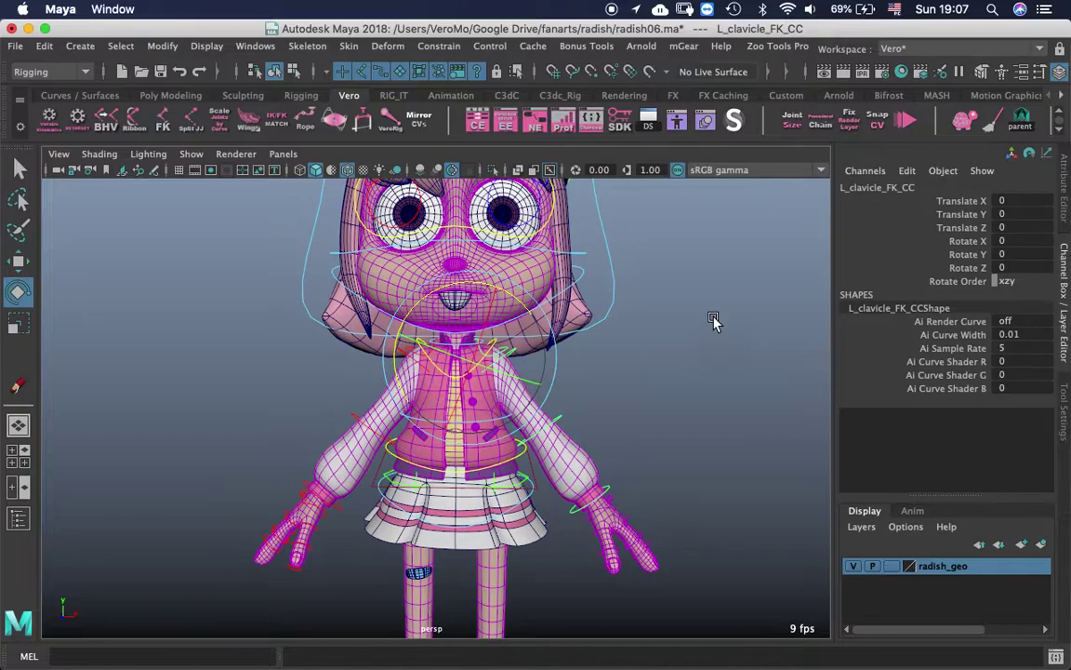
{"action": "left_click", "coordinate": [713, 319]}
{"action": "left_click_drag", "start_coordinate": [420, 450], "coordinate": [510, 420], "text": "alt"}
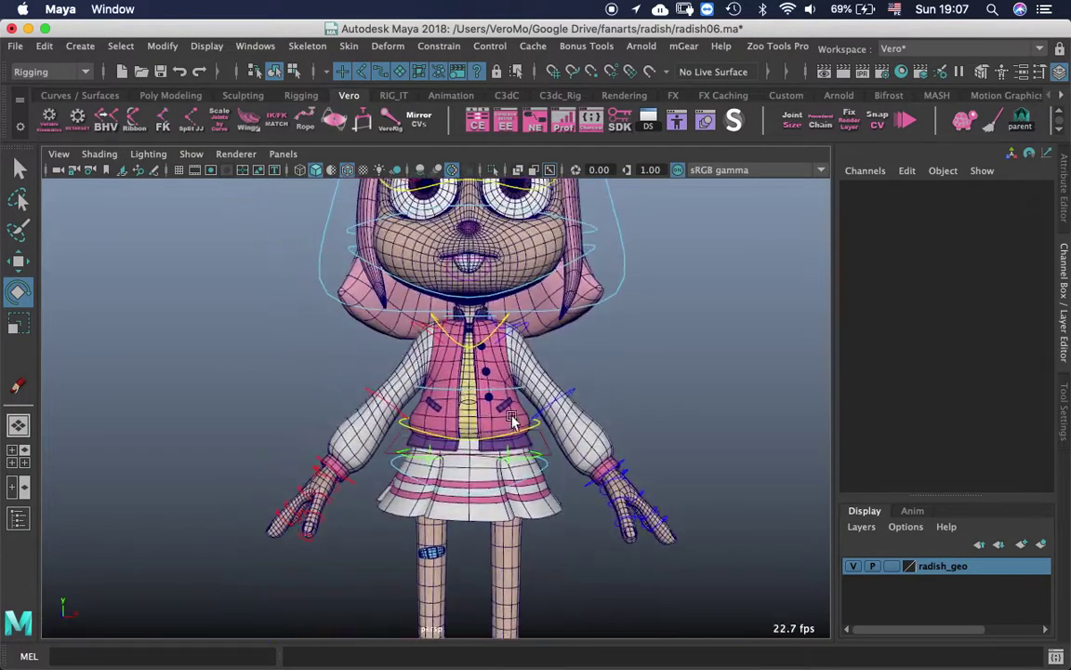
{"action": "left_click", "coordinate": [569, 397]}
{"action": "left_click", "coordinate": [349, 170]}
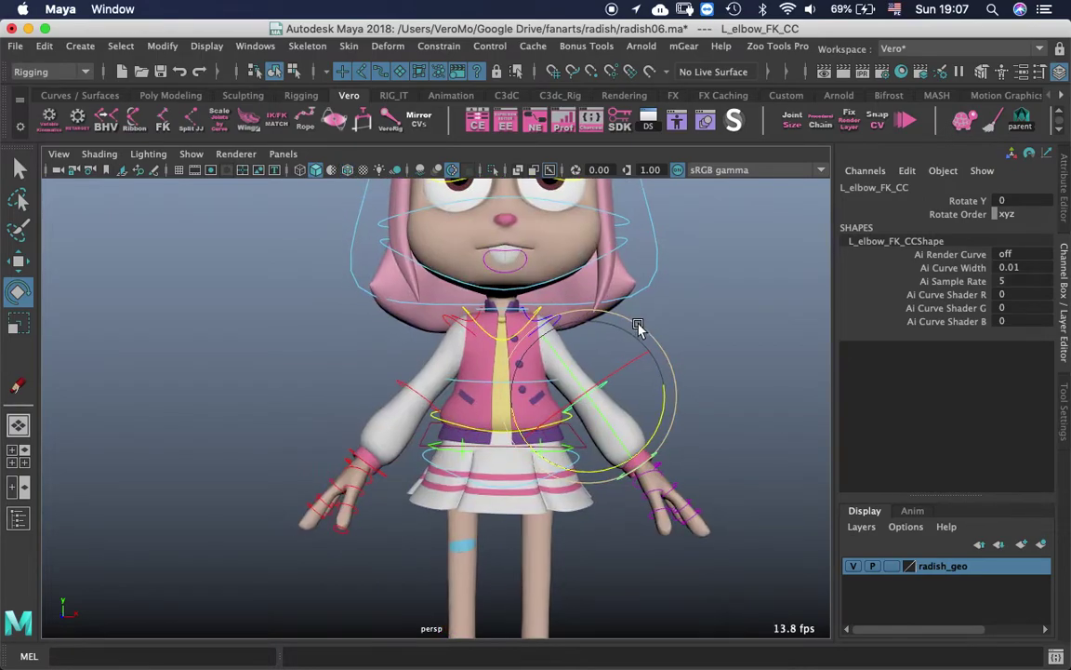
Try bending the left forearm forward with the elbow FK control, then deselect it and check the sleeve's fold.
{"action": "mouse_move", "coordinate": [465, 353]}
{"action": "left_mouse_down", "text": "alt"}
{"action": "mouse_move", "coordinate": [480, 385]}
{"action": "mouse_move", "coordinate": [598, 318]}
{"action": "mouse_move", "coordinate": [593, 366]}
{"action": "mouse_move", "coordinate": [510, 381]}
{"action": "mouse_move", "coordinate": [428, 335]}
{"action": "mouse_move", "coordinate": [490, 424]}
{"action": "mouse_move", "coordinate": [420, 400]}
{"action": "mouse_move", "coordinate": [386, 335]}
{"action": "mouse_move", "coordinate": [418, 233]}
{"action": "mouse_move", "coordinate": [621, 488]}
{"action": "left_mouse_up", "text": "alt"}
{"action": "left_click", "coordinate": [621, 489]}
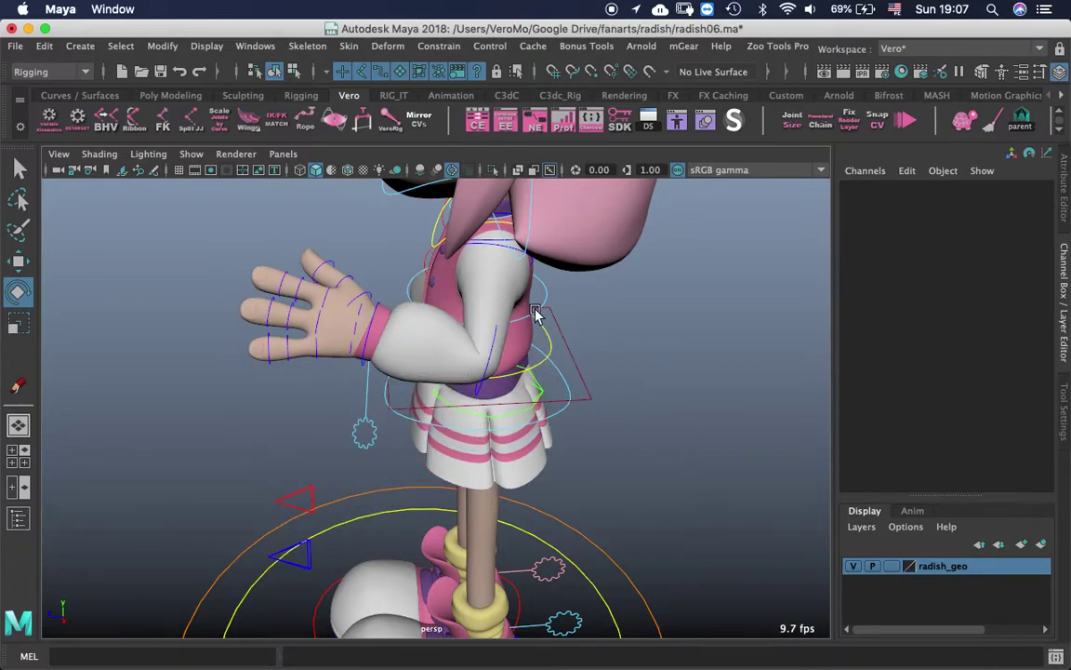
{"action": "right_click_drag", "start_coordinate": [536, 316], "coordinate": [554, 380], "text": "alt"}
{"action": "left_click_drag", "start_coordinate": [555, 380], "coordinate": [454, 353], "text": "alt"}
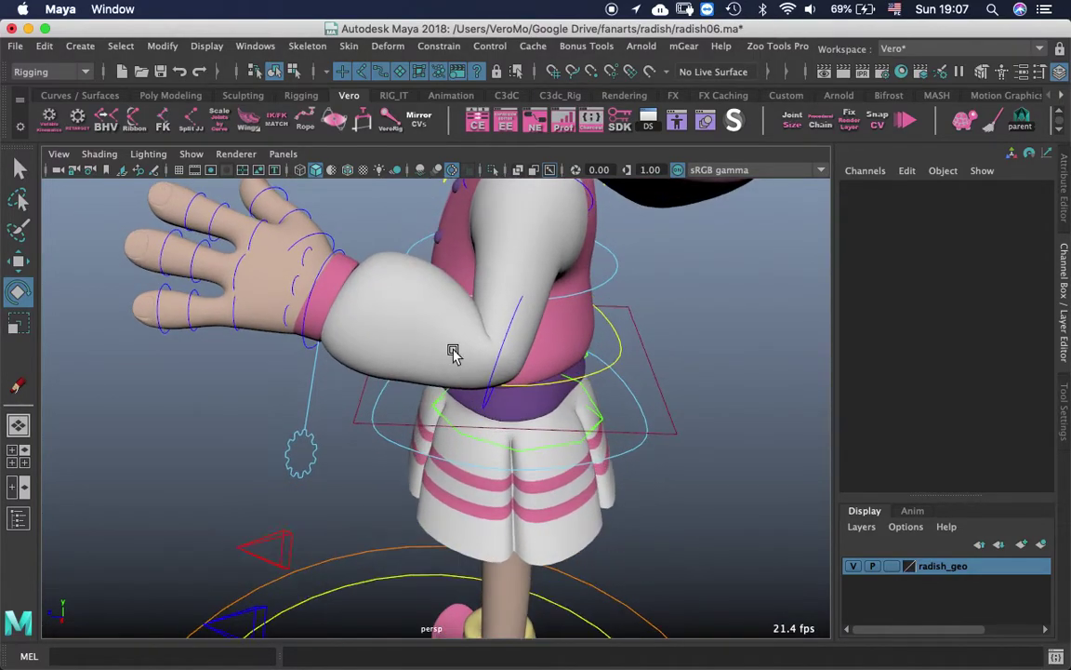
{"action": "left_click", "coordinate": [379, 280]}
{"action": "left_click_drag", "start_coordinate": [514, 291], "coordinate": [646, 421], "text": "alt"}
{"action": "left_click", "coordinate": [645, 421]}
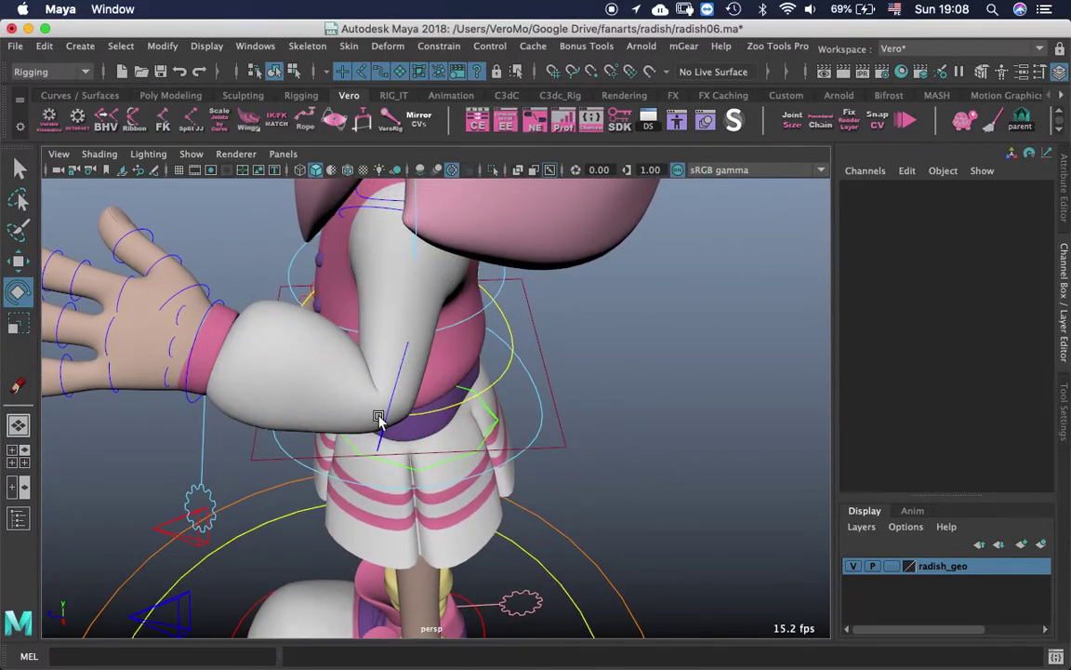
{"action": "left_click_drag", "start_coordinate": [378, 419], "coordinate": [260, 321], "text": "alt"}
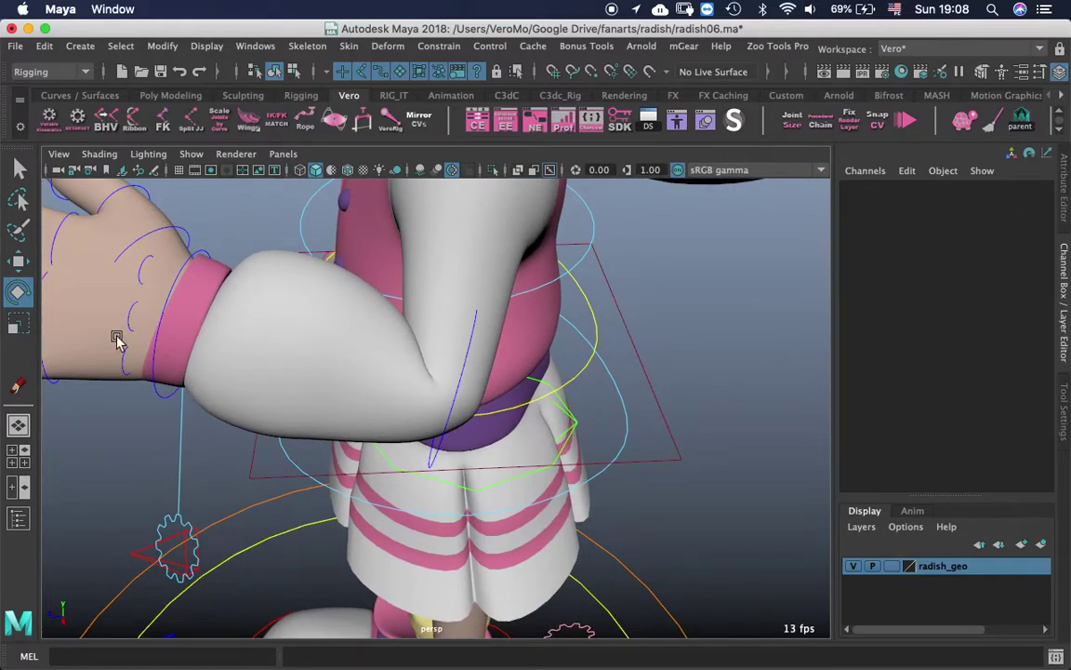
Isolate the jacket mesh and examine the bent left sleeve's elbow from inside and outside, comparing unsmoothed and smoothed display.
{"action": "left_click", "coordinate": [413, 335]}
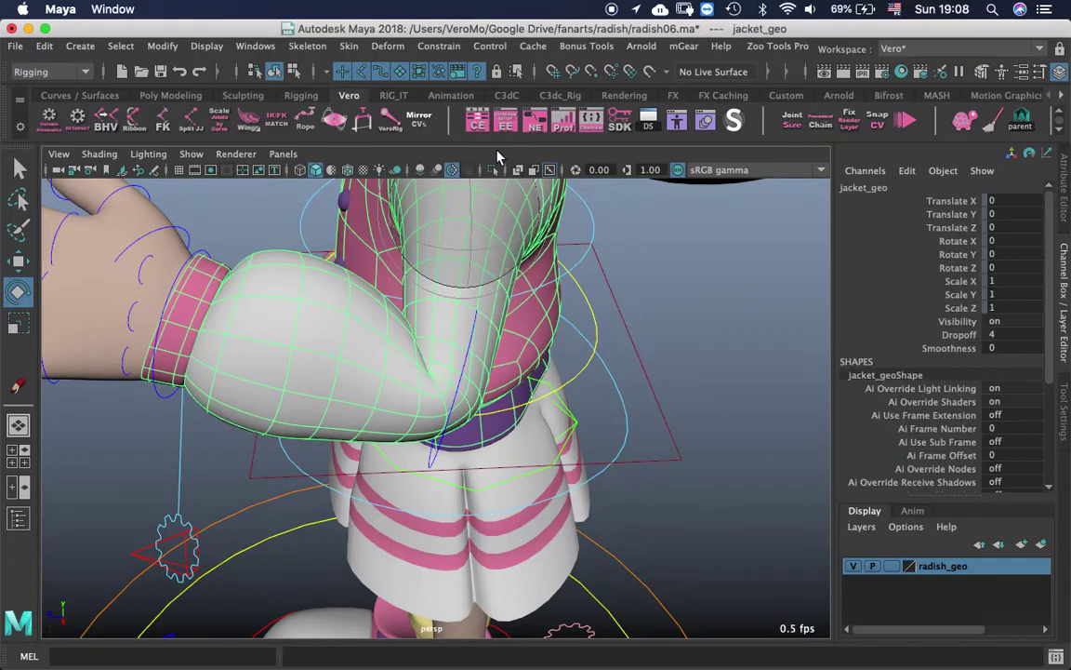
{"action": "left_click", "coordinate": [494, 172]}
{"action": "left_click_drag", "start_coordinate": [519, 360], "coordinate": [705, 349], "text": "alt"}
{"action": "right_click_drag", "start_coordinate": [705, 349], "coordinate": [790, 424], "text": "alt"}
{"action": "key", "text": "1"}
{"action": "key", "text": "3"}
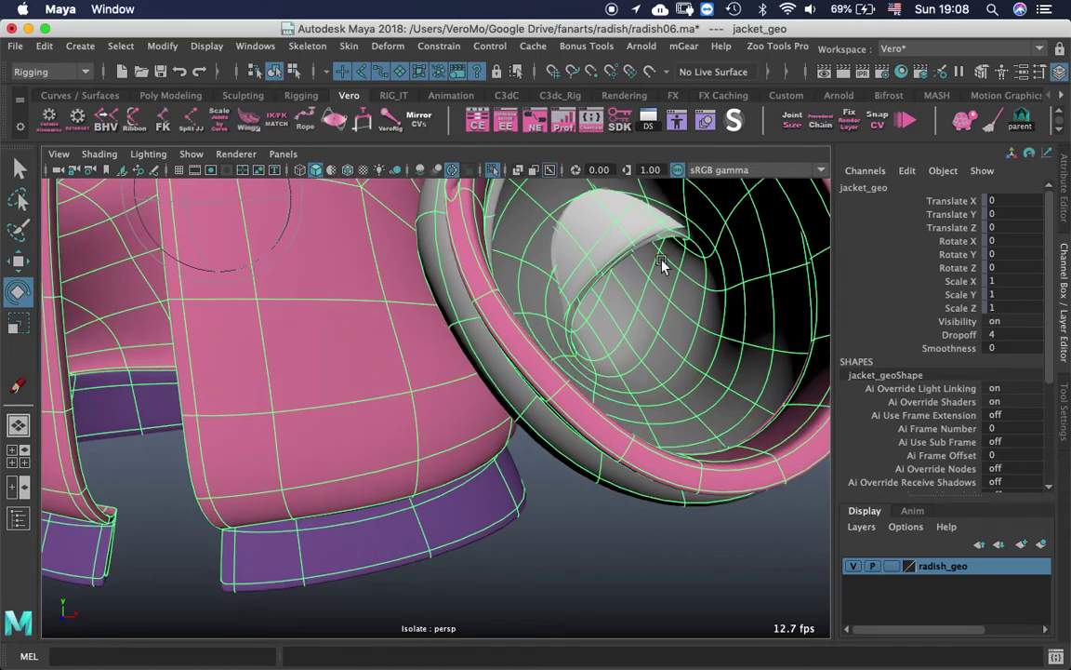
{"action": "left_click_drag", "start_coordinate": [662, 263], "coordinate": [555, 297], "text": "alt"}
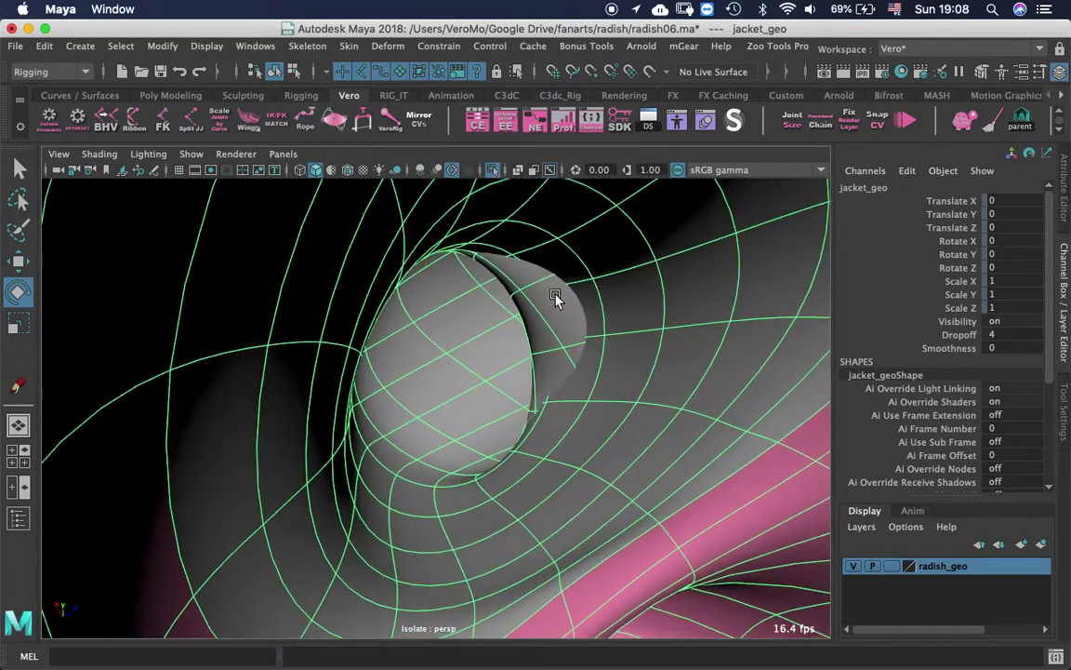
{"action": "left_click_drag", "start_coordinate": [668, 365], "coordinate": [526, 400], "text": "alt"}
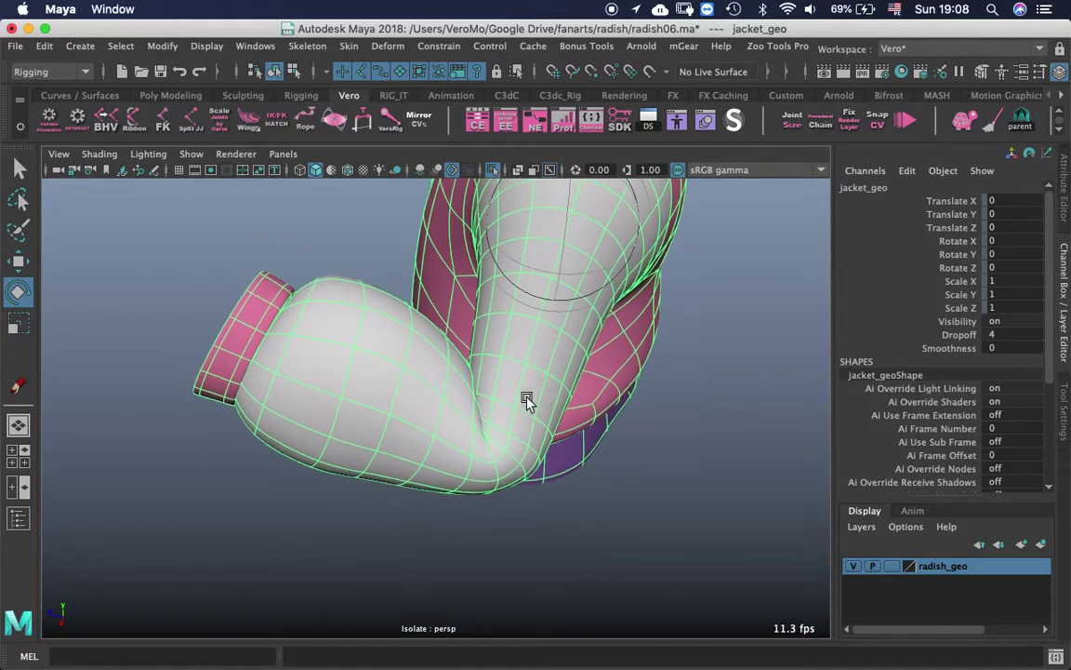
{"action": "mouse_move", "coordinate": [464, 376]}
{"action": "left_mouse_down", "text": "alt"}
{"action": "mouse_move", "coordinate": [528, 433]}
{"action": "mouse_move", "coordinate": [490, 435]}
{"action": "mouse_move", "coordinate": [481, 384]}
{"action": "left_mouse_up", "text": "alt"}
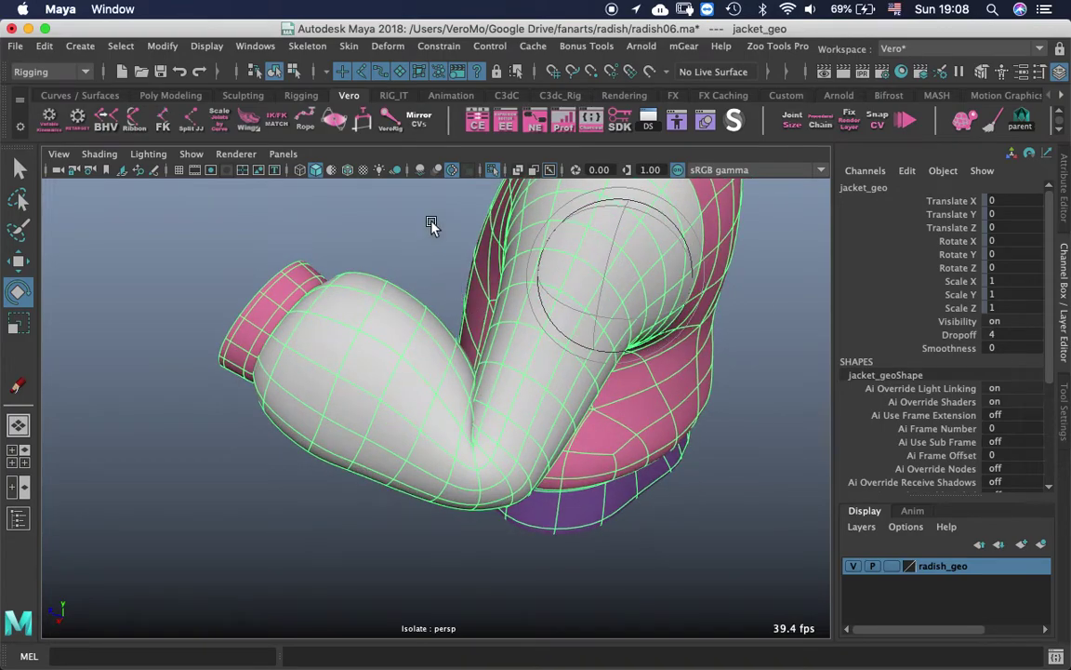
Display the whole character again and deselect the jacket mesh.
{"action": "left_click", "coordinate": [493, 170]}
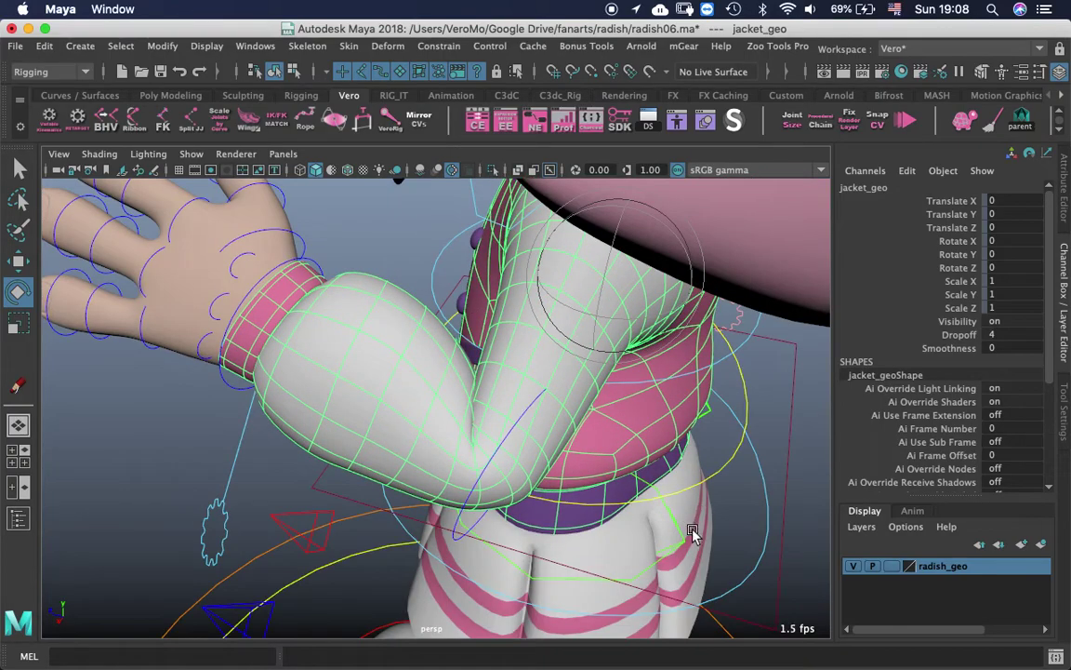
{"action": "left_click_drag", "start_coordinate": [691, 530], "coordinate": [524, 471], "text": "alt"}
{"action": "left_click", "coordinate": [700, 385]}
{"action": "scroll", "coordinate": [434, 369], "scroll_direction": "up", "scroll_amount": 2}
{"action": "middle_click_drag", "start_coordinate": [440, 431], "coordinate": [440, 429], "text": "alt"}
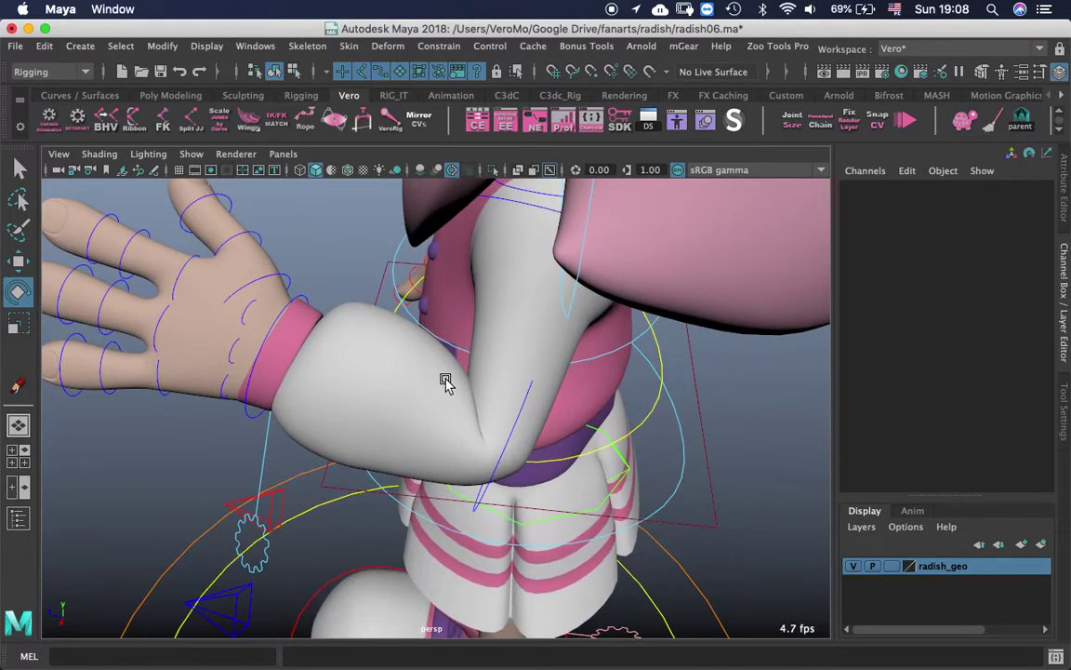
Reset the left elbow FK control's Rotate Y to 0 and deselect it.
{"action": "left_click", "coordinate": [507, 446]}
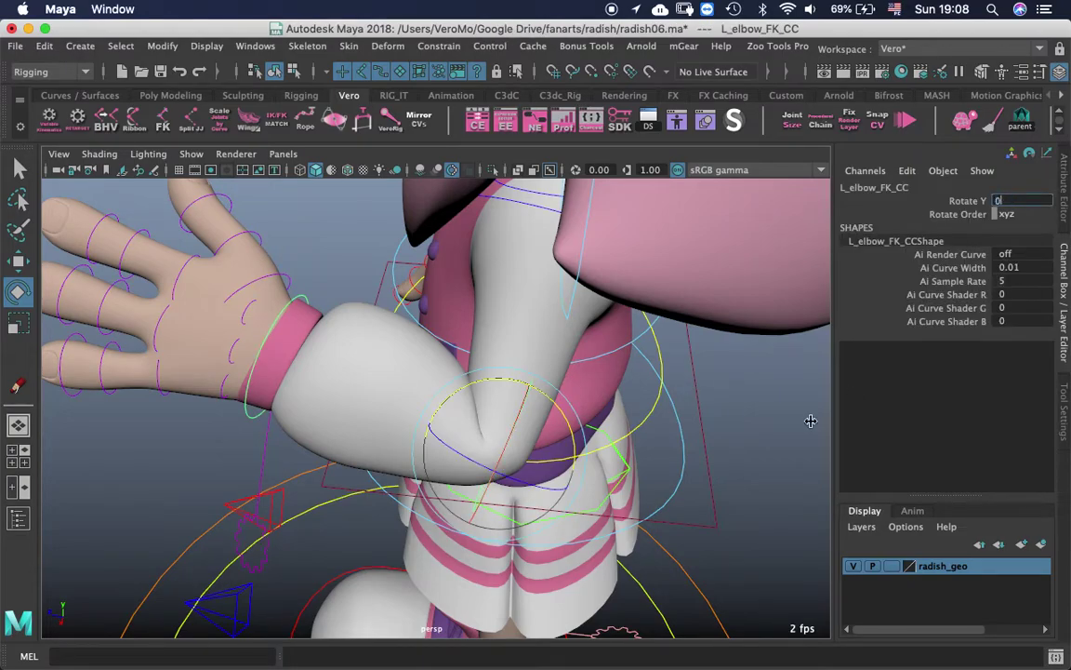
{"action": "type", "text": "0"}
{"action": "key", "text": "Return"}
{"action": "left_click_drag", "start_coordinate": [605, 428], "coordinate": [685, 350]}
{"action": "key", "text": "z"}
{"action": "right_click_drag", "start_coordinate": [686, 351], "coordinate": [437, 325], "text": "alt"}
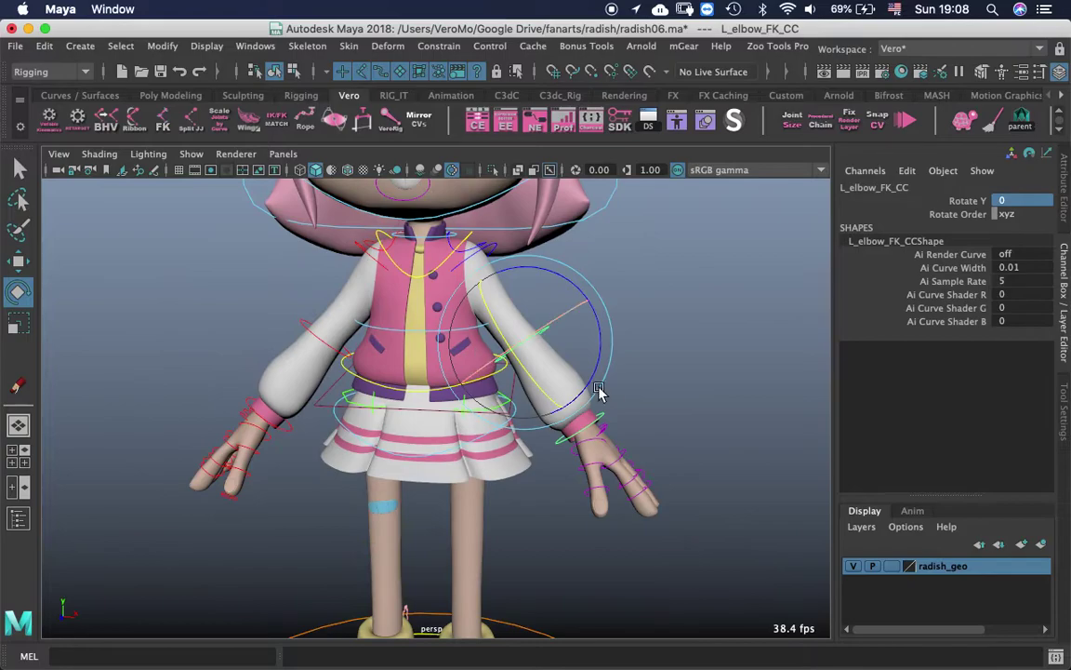
{"action": "middle_click_drag", "start_coordinate": [600, 394], "coordinate": [665, 506], "text": "alt"}
{"action": "right_click_drag", "start_coordinate": [665, 506], "coordinate": [449, 330], "text": "alt"}
{"action": "middle_click_drag", "start_coordinate": [593, 448], "coordinate": [595, 394], "text": "alt"}
{"action": "middle_click_drag", "start_coordinate": [596, 471], "coordinate": [590, 415], "text": "alt"}
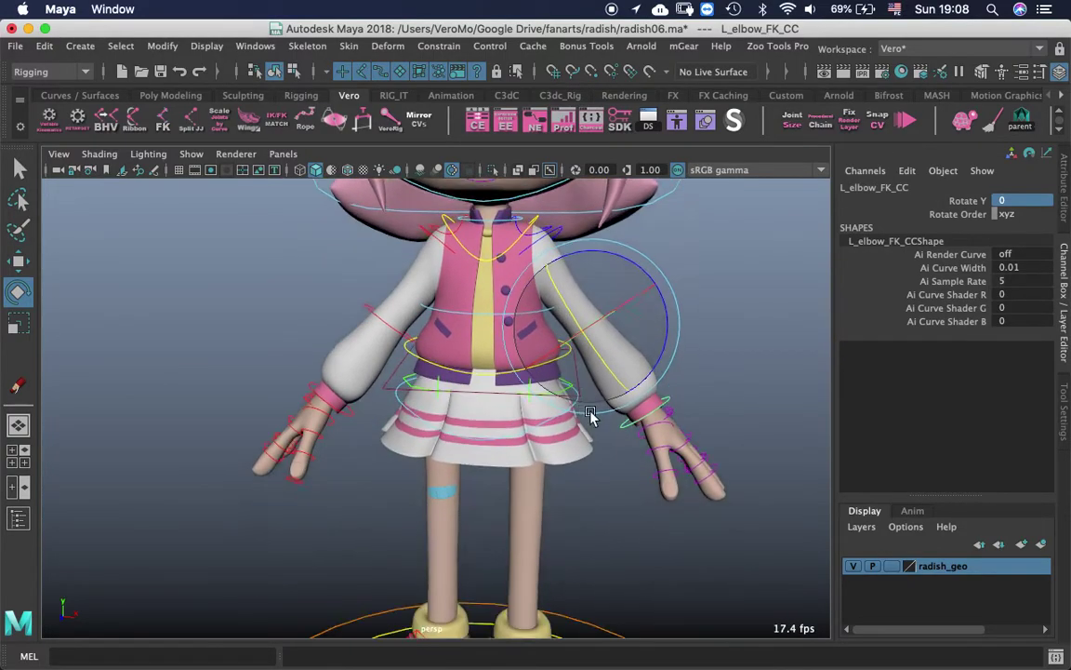
{"action": "left_click", "coordinate": [644, 517]}
Raise the left foot IK control to about 12.53 in Translate Y.
{"action": "middle_click_drag", "start_coordinate": [641, 456], "coordinate": [638, 284], "text": "alt"}
{"action": "left_click_drag", "start_coordinate": [569, 371], "coordinate": [672, 287], "text": "alt"}
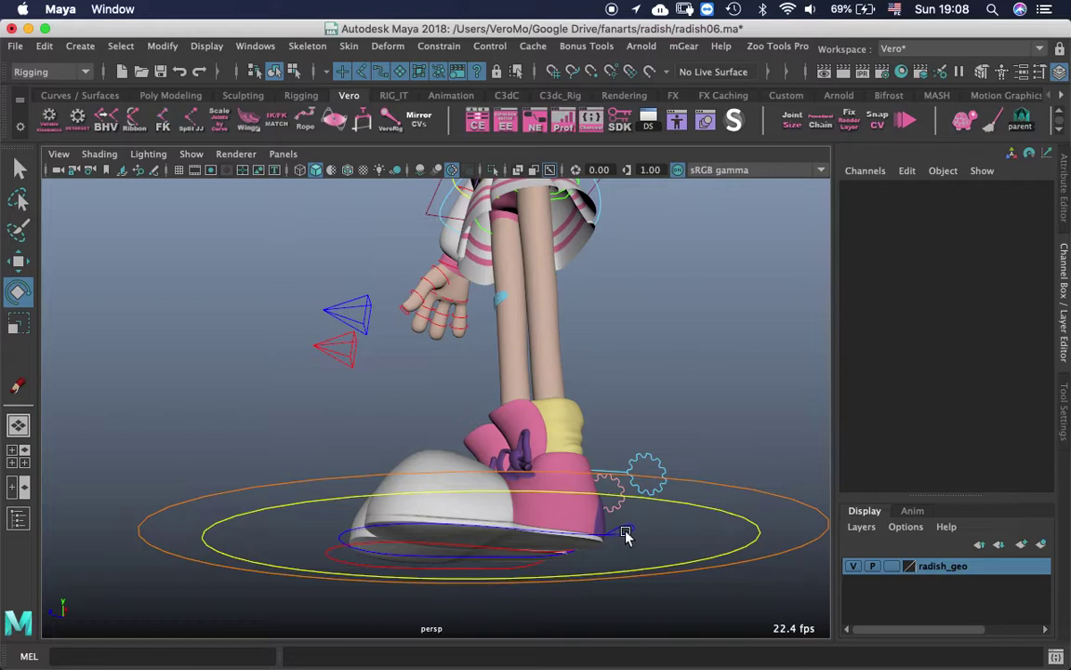
{"action": "left_click_drag", "start_coordinate": [626, 536], "coordinate": [648, 483], "text": "alt"}
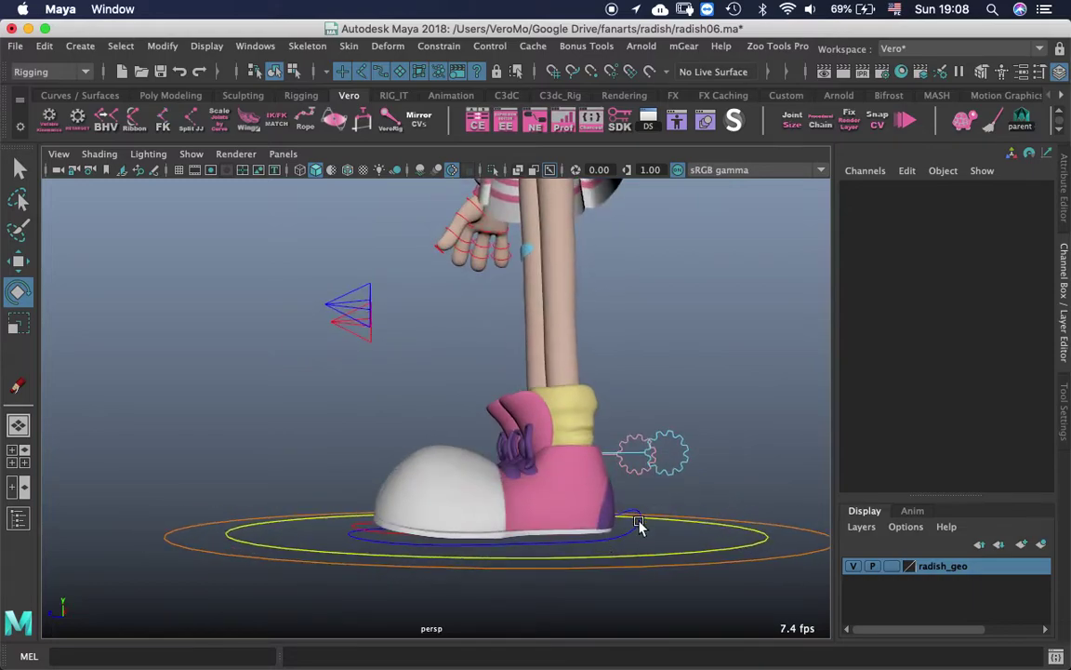
{"action": "left_click", "coordinate": [639, 526]}
{"action": "key", "text": "w"}
{"action": "left_click_drag", "start_coordinate": [566, 388], "coordinate": [555, 240]}
{"action": "middle_click_drag", "start_coordinate": [563, 346], "coordinate": [576, 375], "text": "alt"}
{"action": "left_click_drag", "start_coordinate": [575, 345], "coordinate": [566, 371], "text": "alt"}
{"action": "middle_click_drag", "start_coordinate": [443, 310], "coordinate": [451, 345], "text": "alt"}
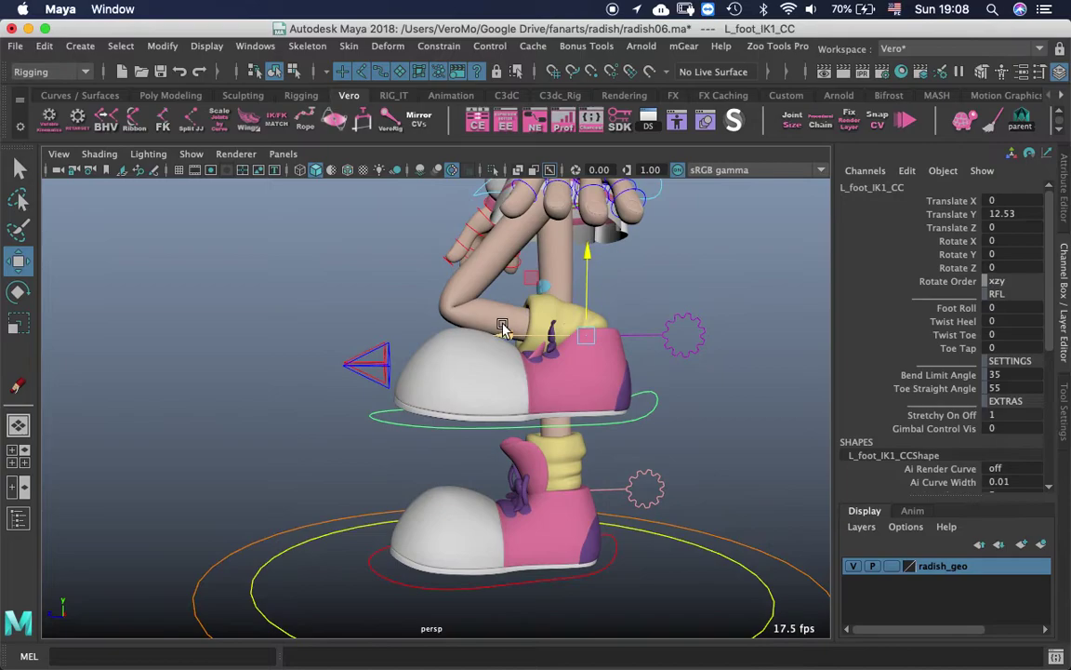
Move the left foot IK control forward and down, and both knee pole vectors to about 9.038 in Translate Y and 16.283 in Translate Z.
{"action": "left_click_drag", "start_coordinate": [502, 329], "coordinate": [397, 450]}
{"action": "left_click_drag", "start_coordinate": [305, 442], "coordinate": [92, 467]}
{"action": "left_click_drag", "start_coordinate": [174, 378], "coordinate": [152, 239]}
{"action": "middle_click_drag", "start_coordinate": [412, 488], "coordinate": [410, 421], "text": "alt"}
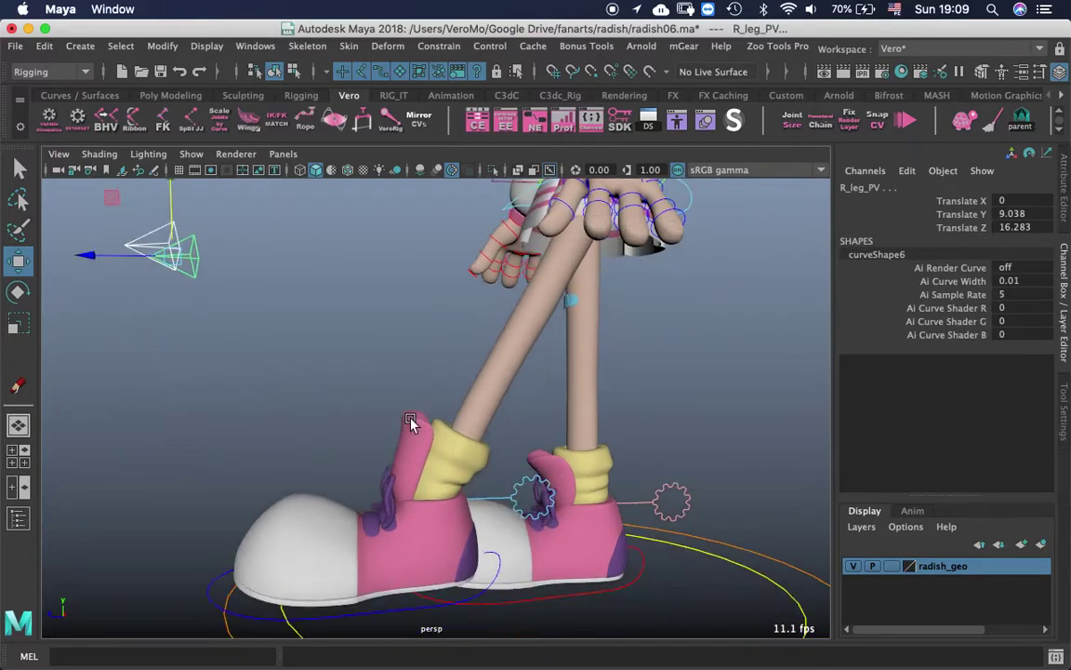
Raise the left foot IK control to about 14.855 in Translate Y so the knee bends.
{"action": "left_click", "coordinate": [494, 572]}
{"action": "left_click_drag", "start_coordinate": [427, 421], "coordinate": [437, 282]}
{"action": "middle_click_drag", "start_coordinate": [437, 282], "coordinate": [455, 329], "text": "alt"}
{"action": "left_click_drag", "start_coordinate": [454, 329], "coordinate": [452, 299]}
{"action": "right_click_drag", "start_coordinate": [452, 298], "coordinate": [665, 549], "text": "alt"}
{"action": "left_click_drag", "start_coordinate": [665, 549], "coordinate": [478, 394], "text": "alt"}
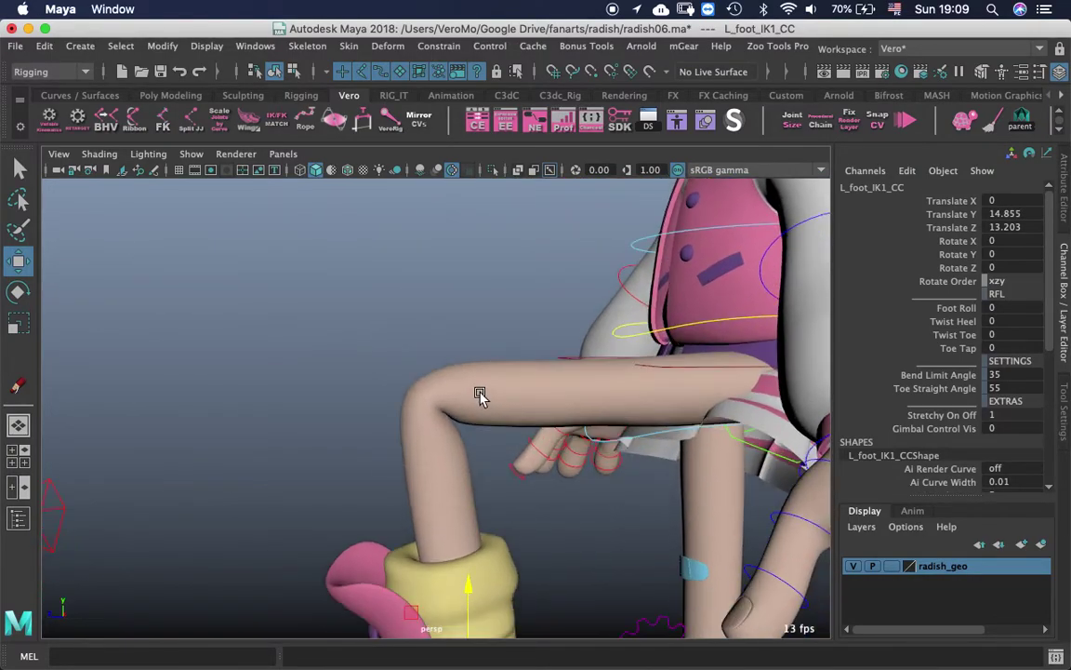
Try the Dual Quaternion skinning method on the body mesh's skinCluster2 and check the bent left knee.
{"action": "left_click", "coordinate": [460, 381]}
{"action": "scroll", "coordinate": [970, 438], "scroll_direction": "down", "scroll_amount": 5}
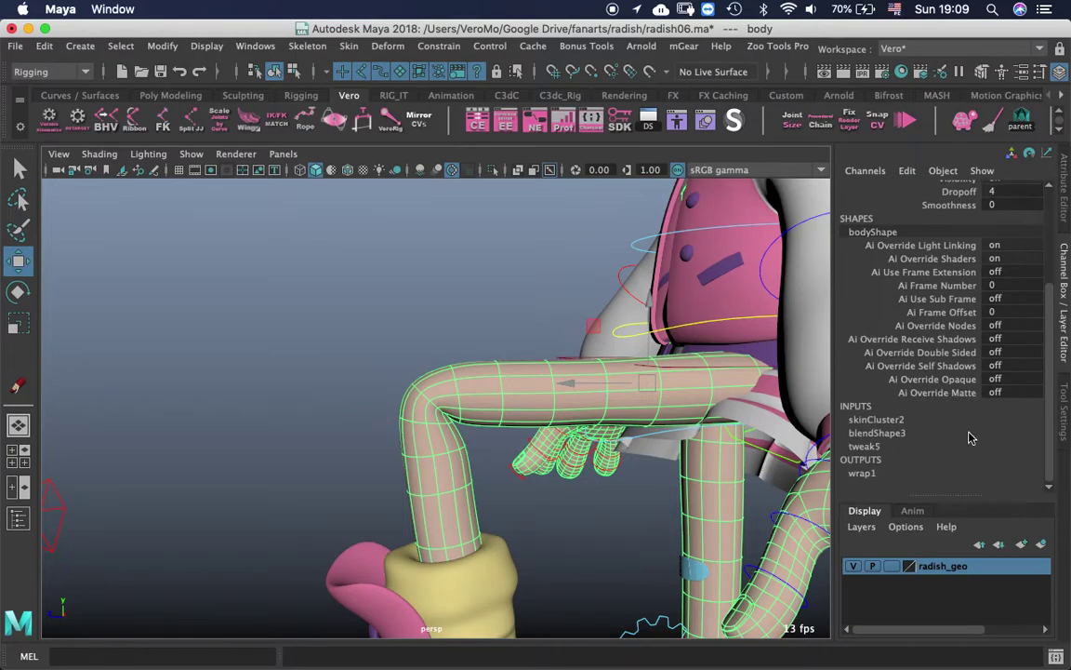
{"action": "left_click", "coordinate": [879, 420]}
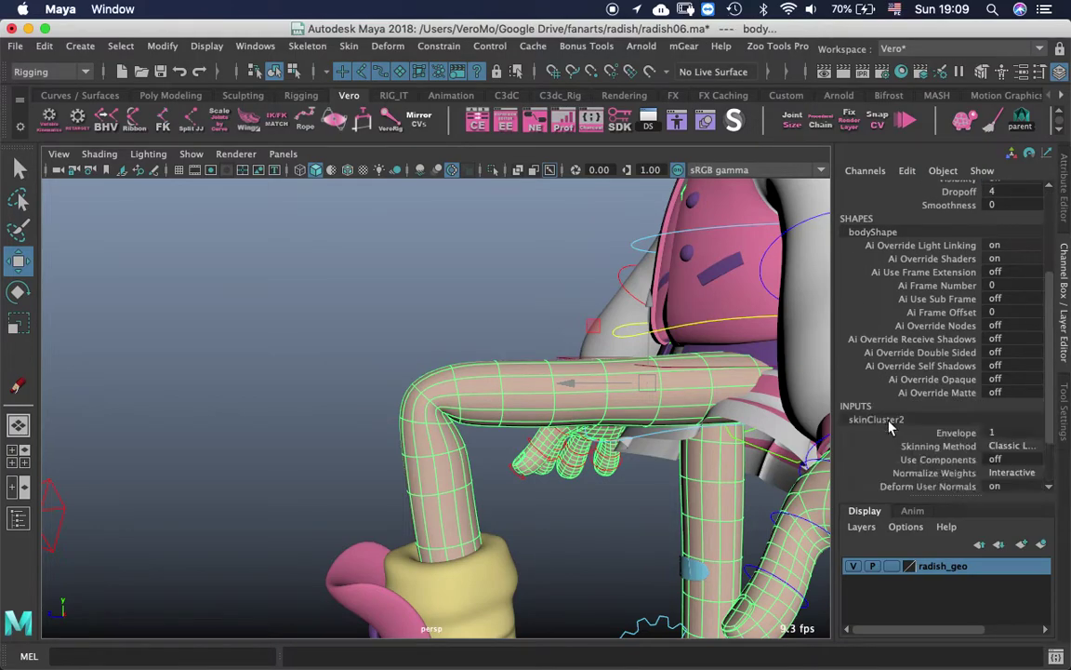
{"action": "left_click", "coordinate": [1030, 447]}
{"action": "left_click", "coordinate": [1003, 480]}
{"action": "left_click_drag", "start_coordinate": [517, 444], "coordinate": [530, 379], "text": "alt"}
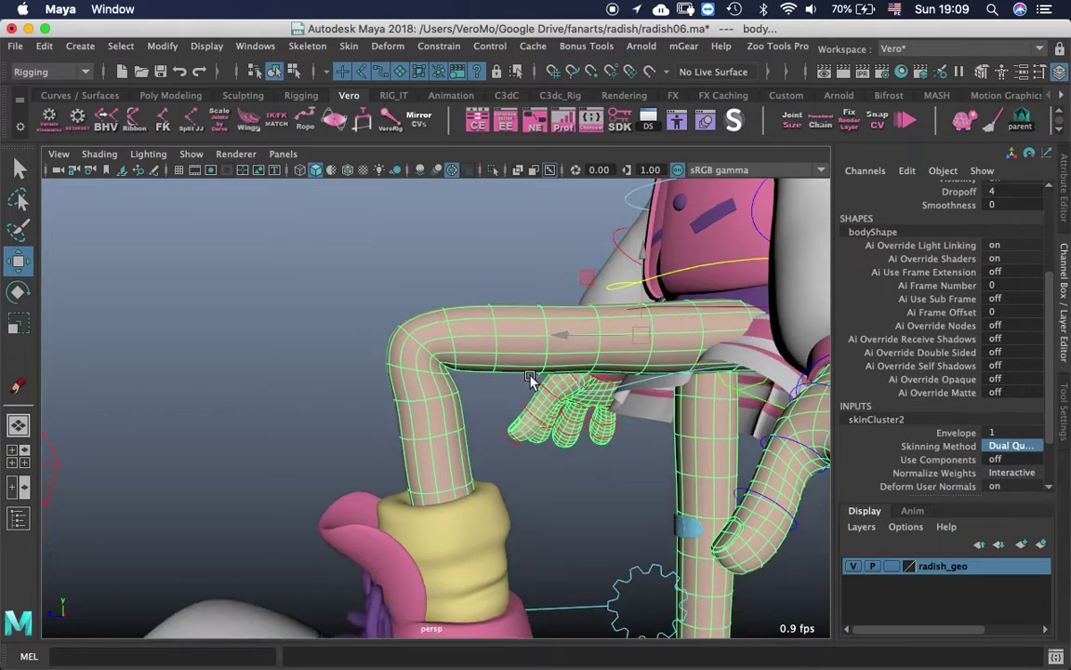
{"action": "mouse_move", "coordinate": [424, 332]}
{"action": "left_mouse_down", "text": "alt"}
{"action": "mouse_move", "coordinate": [407, 337]}
{"action": "mouse_move", "coordinate": [414, 332]}
{"action": "left_mouse_up", "text": "alt"}
{"action": "right_click_drag", "start_coordinate": [414, 332], "coordinate": [453, 382], "text": "alt"}
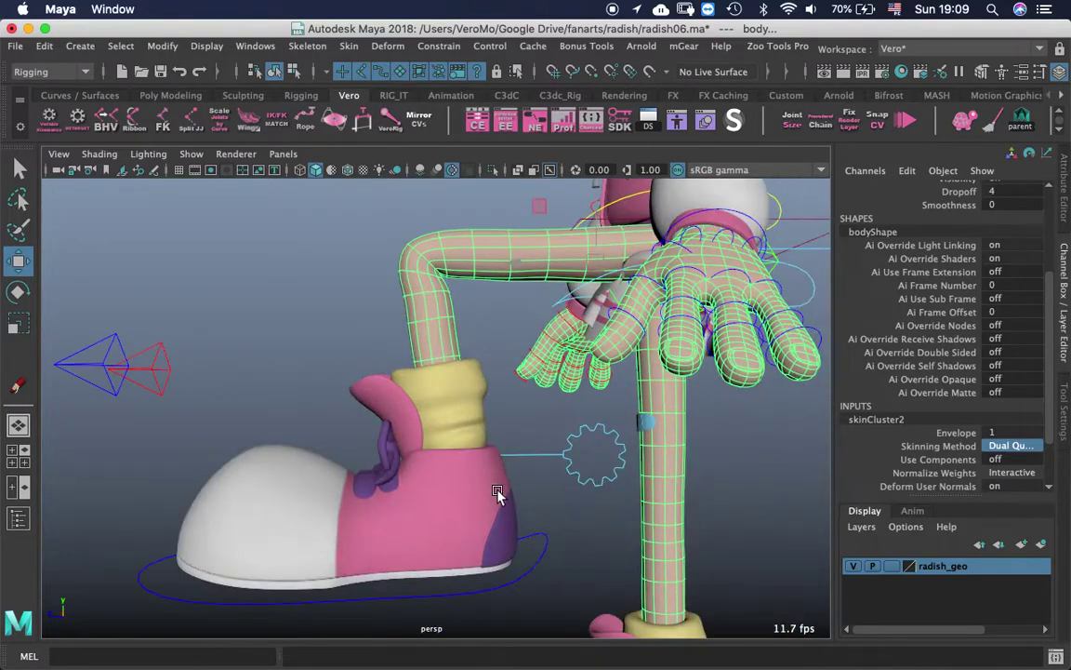
Move the left foot IK control slightly farther forward to open the knee bend.
{"action": "left_click_drag", "start_coordinate": [550, 553], "coordinate": [550, 554]}
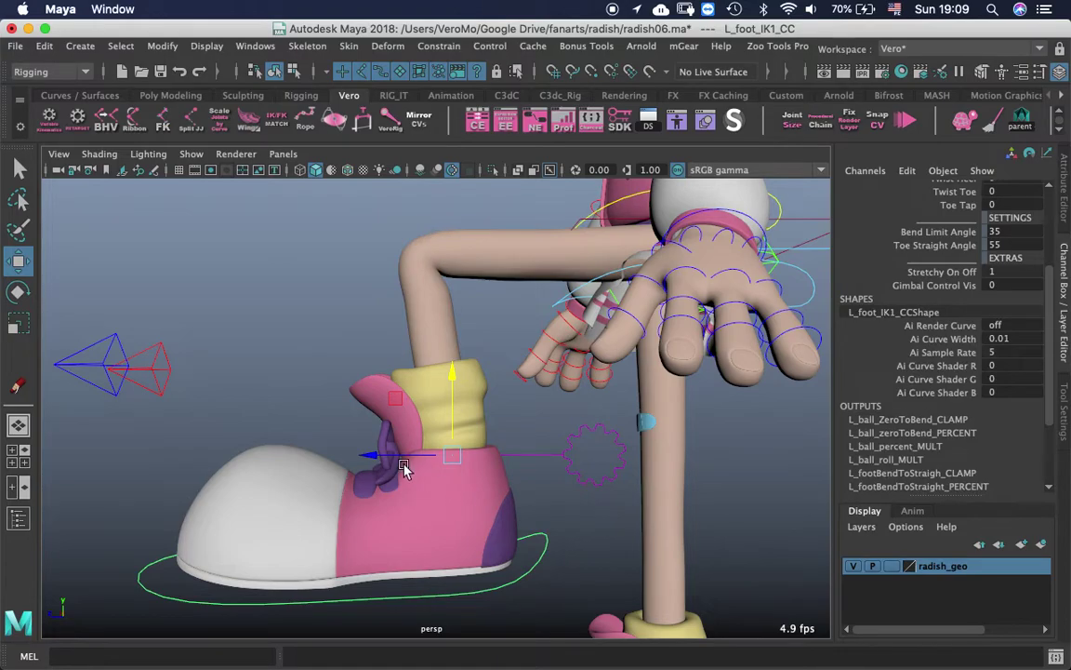
{"action": "left_click_drag", "start_coordinate": [403, 466], "coordinate": [364, 451]}
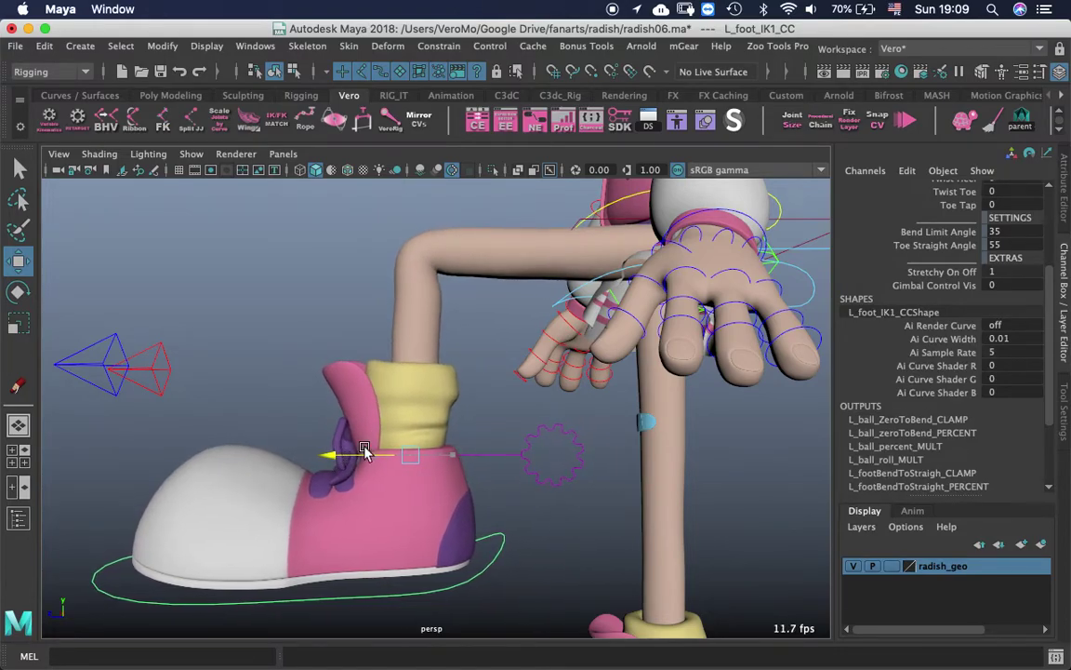
{"action": "left_click_drag", "start_coordinate": [474, 234], "coordinate": [478, 415], "text": "alt"}
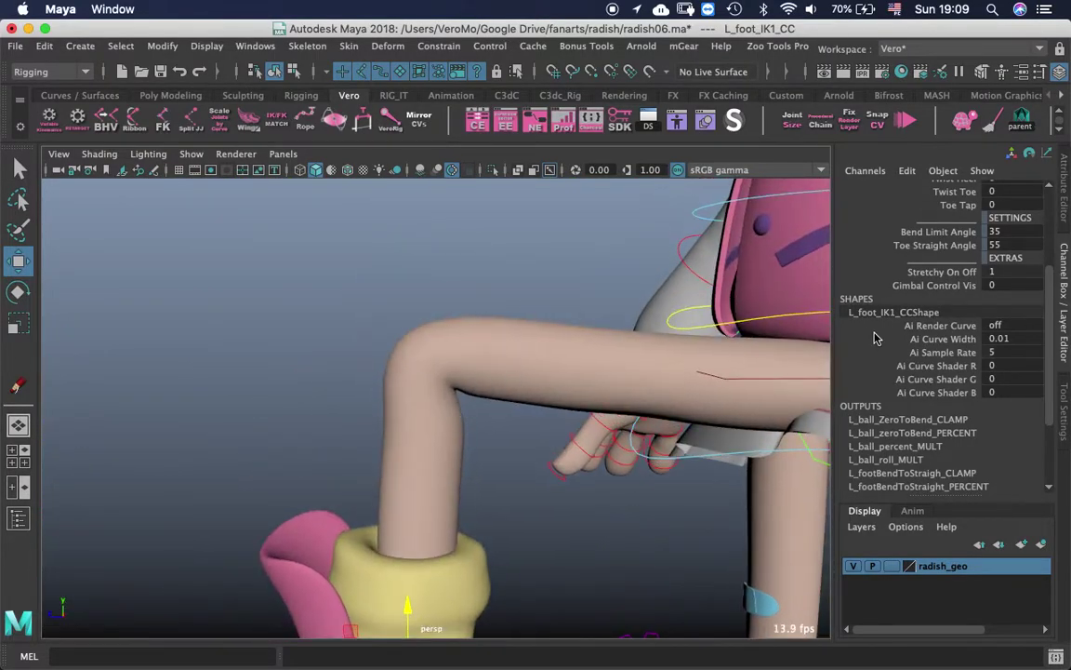
Set the skinning method of the body mesh's skinCluster2 to Weight Blended.
{"action": "left_click", "coordinate": [546, 365]}
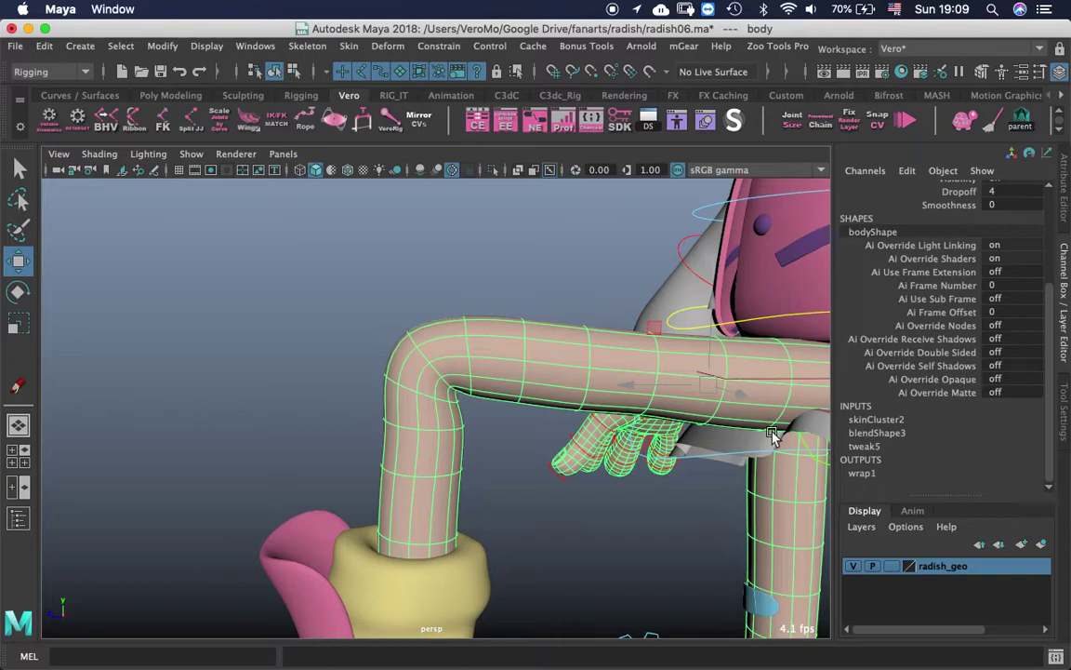
{"action": "left_click", "coordinate": [883, 420]}
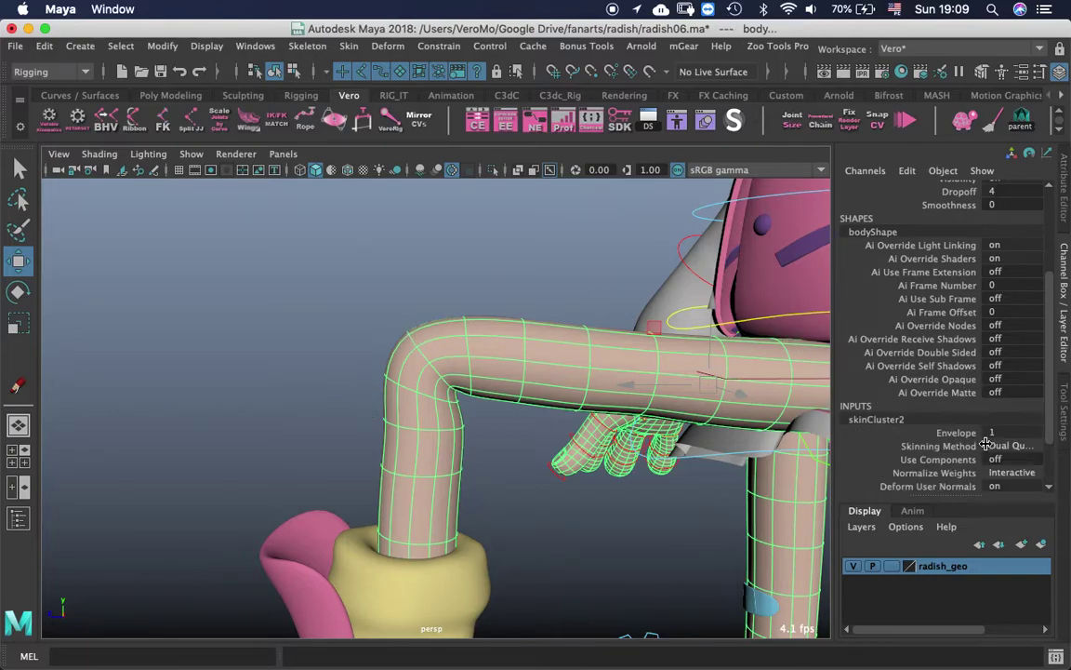
{"action": "left_click", "coordinate": [1012, 445]}
{"action": "left_click", "coordinate": [985, 495]}
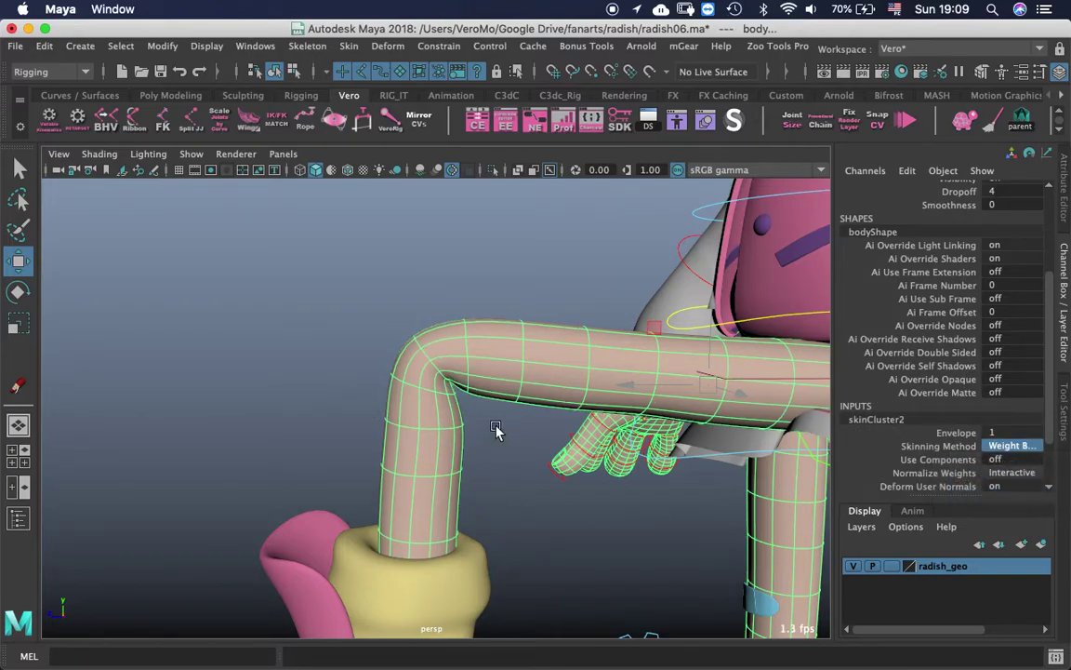
Start the Paint Skin Weights tool on the body mesh and set its weight type to DQ Blend Weight.
{"action": "right_click_drag", "start_coordinate": [496, 429], "coordinate": [364, 269]}
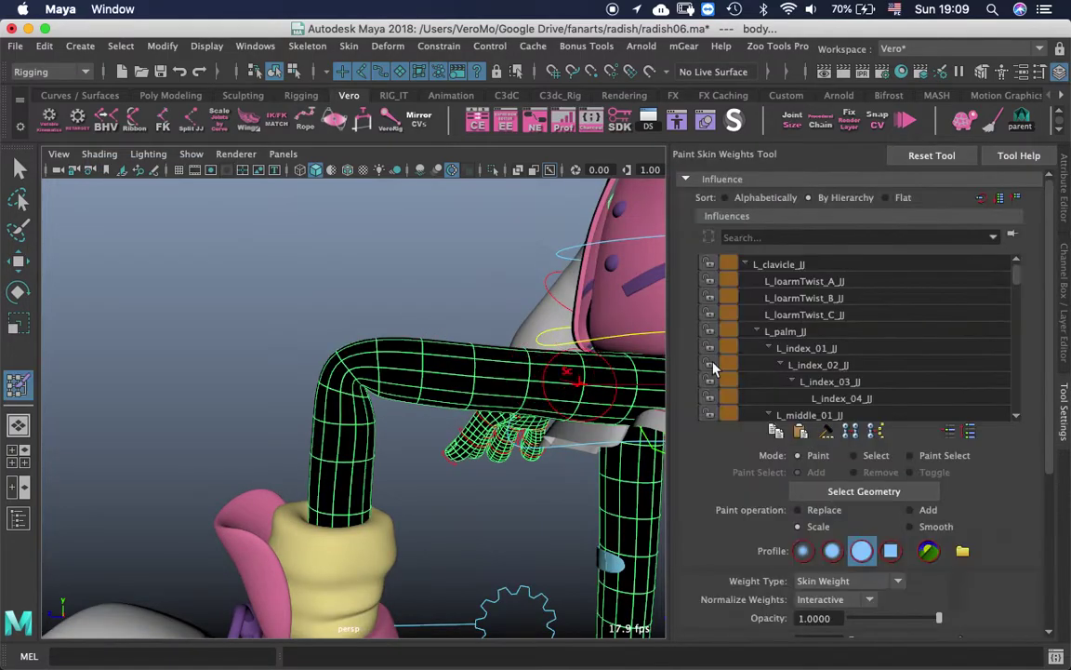
{"action": "scroll", "coordinate": [930, 372], "scroll_direction": "down", "scroll_amount": 5}
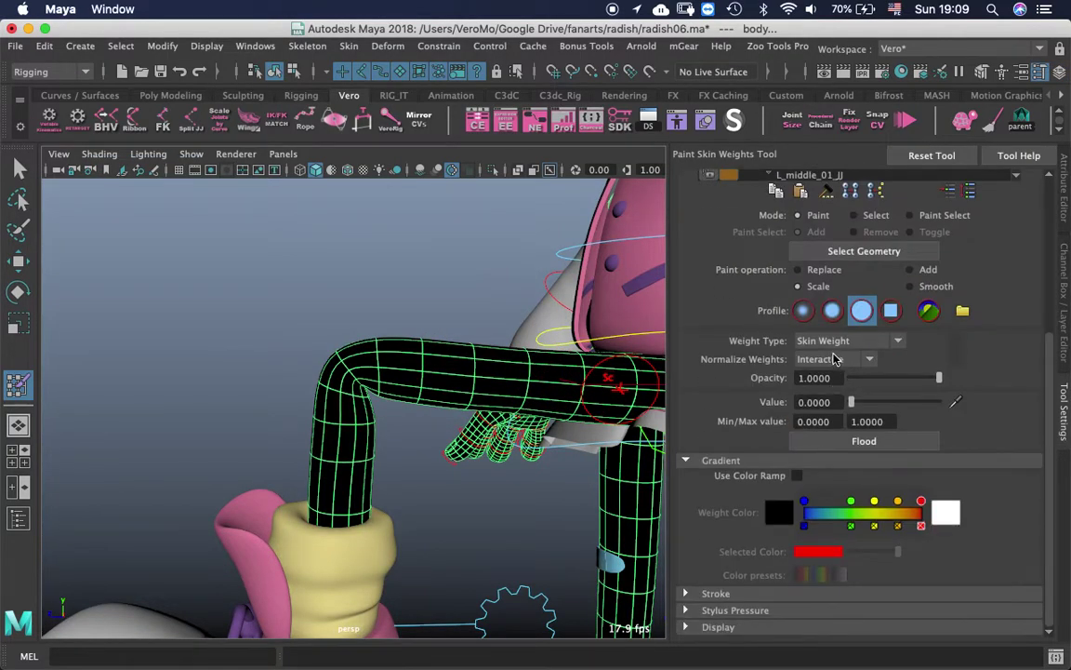
{"action": "left_click", "coordinate": [824, 342]}
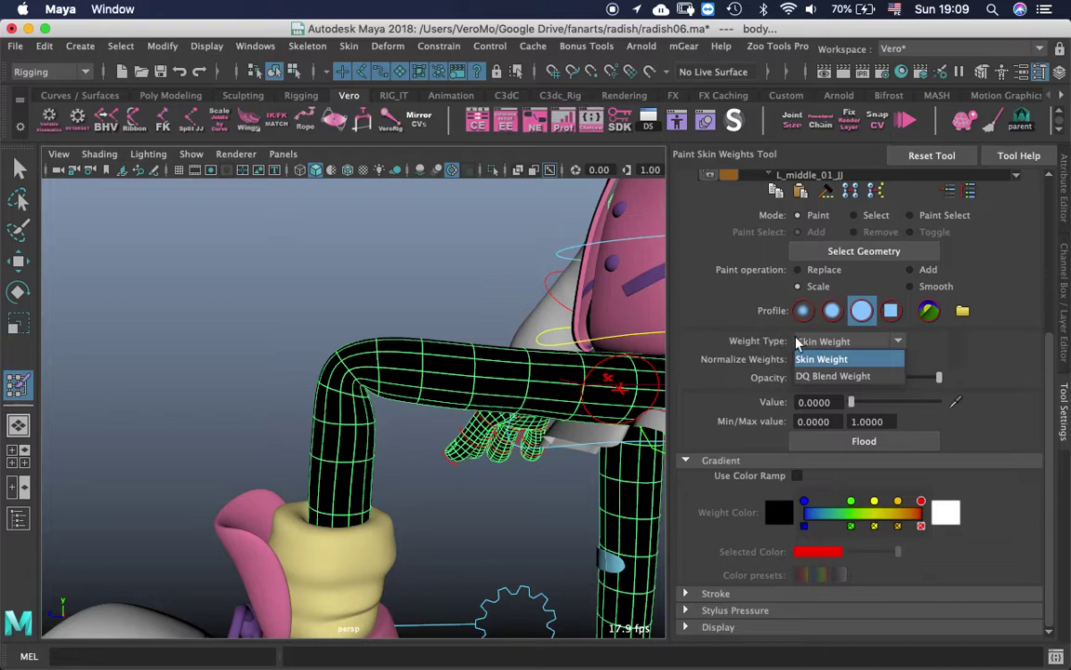
{"action": "left_click", "coordinate": [818, 376]}
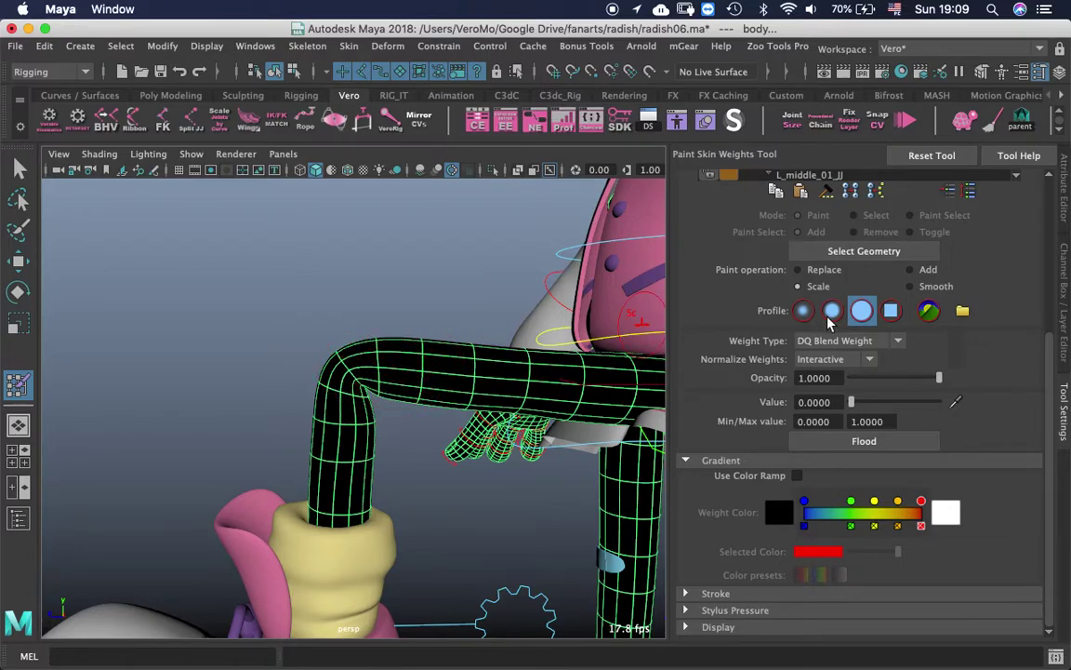
Paint DQ blend weights around both sides of the bent left knee with the Add operation at value 1.0.
{"action": "left_click_drag", "start_coordinate": [935, 402], "coordinate": [954, 403]}
{"action": "left_click_drag", "start_coordinate": [372, 393], "coordinate": [322, 340]}
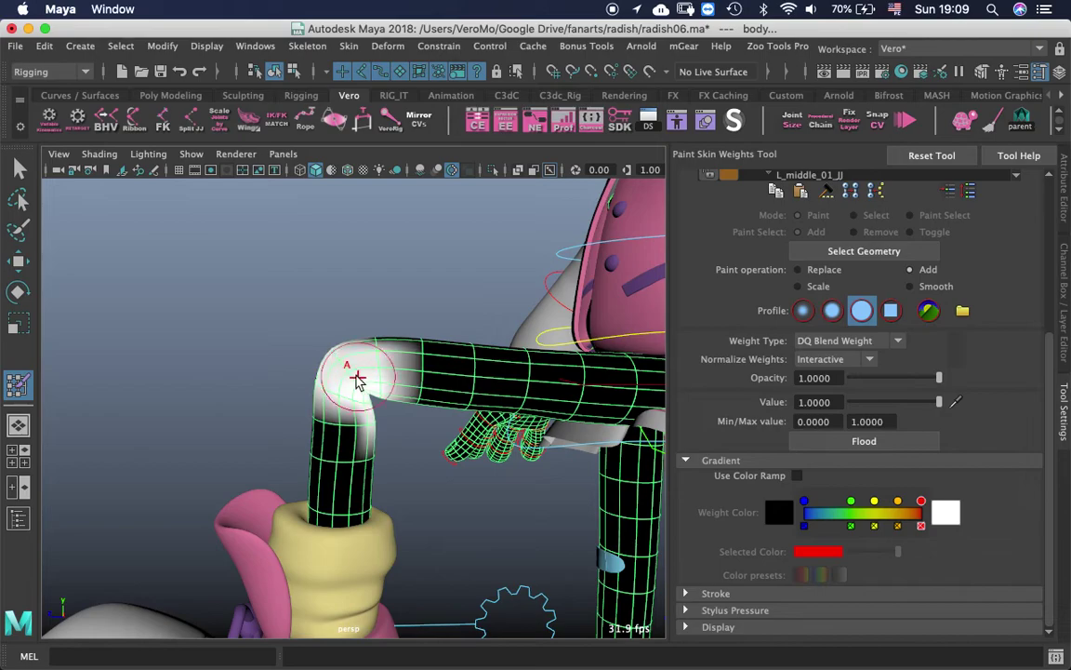
{"action": "mouse_move", "coordinate": [360, 378]}
{"action": "left_mouse_down", "text": "alt"}
{"action": "mouse_move", "coordinate": [558, 354]}
{"action": "mouse_move", "coordinate": [397, 411]}
{"action": "mouse_move", "coordinate": [352, 383]}
{"action": "mouse_move", "coordinate": [344, 350]}
{"action": "mouse_move", "coordinate": [388, 359]}
{"action": "mouse_move", "coordinate": [351, 391]}
{"action": "left_mouse_up", "text": "alt"}
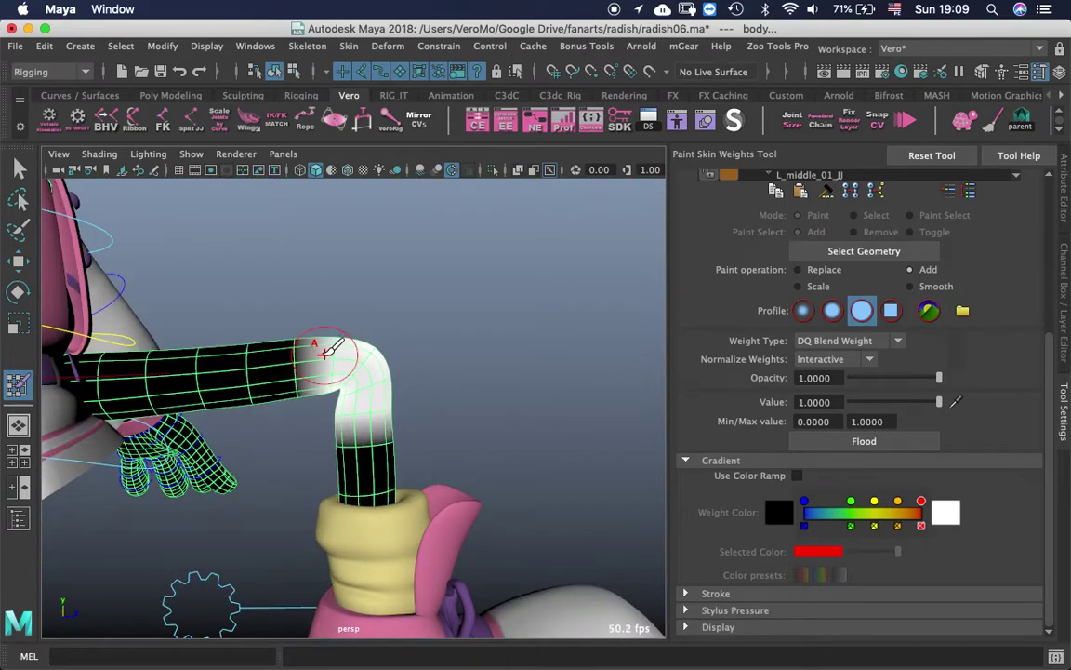
{"action": "mouse_move", "coordinate": [326, 353]}
{"action": "left_mouse_down"}
{"action": "mouse_move", "coordinate": [308, 370]}
{"action": "mouse_move", "coordinate": [497, 385]}
{"action": "mouse_move", "coordinate": [368, 419]}
{"action": "mouse_move", "coordinate": [310, 375]}
{"action": "mouse_move", "coordinate": [304, 402]}
{"action": "mouse_move", "coordinate": [406, 369]}
{"action": "mouse_move", "coordinate": [412, 402]}
{"action": "left_mouse_up"}
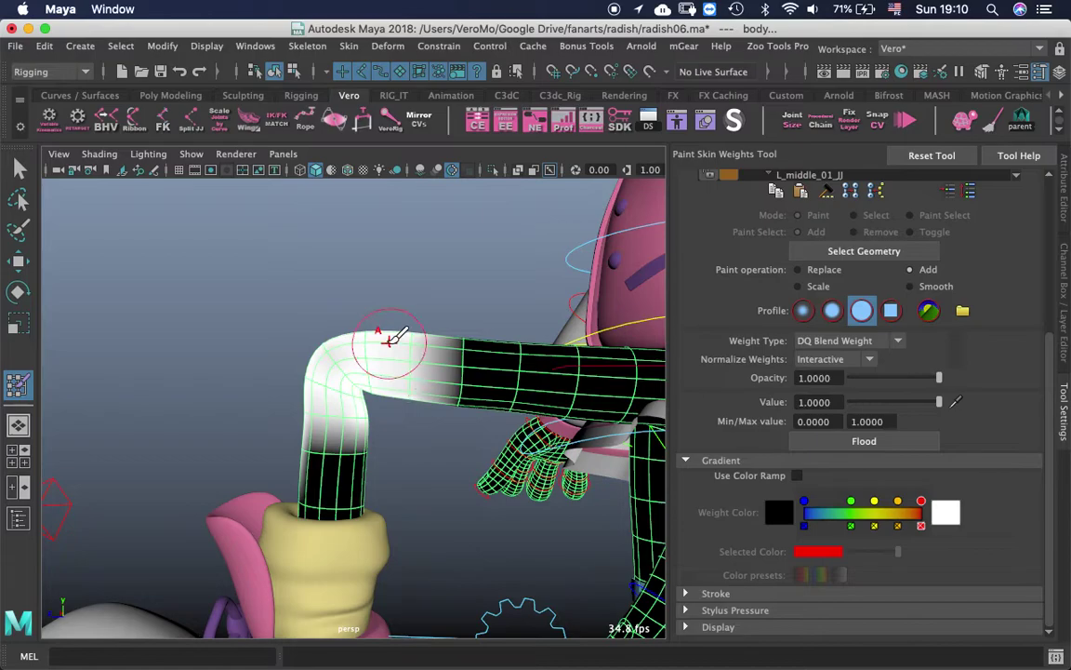
Smooth the painted DQ blend weights with one flood, return to the Move tool and deselect the body.
{"action": "left_click", "coordinate": [916, 285]}
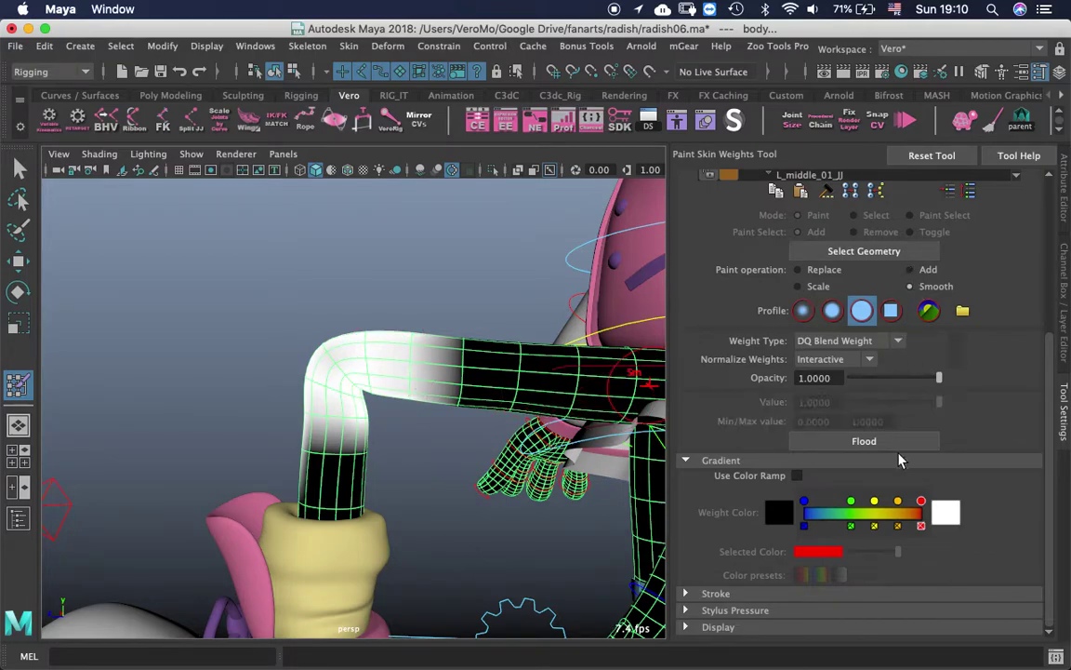
{"action": "left_click", "coordinate": [895, 443]}
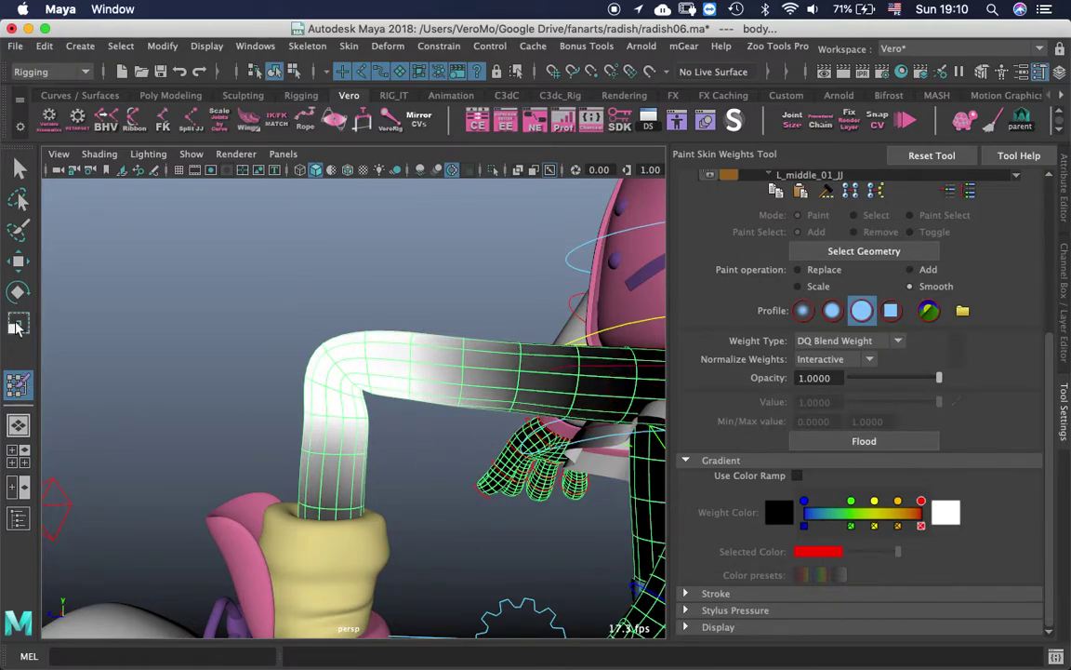
{"action": "left_click", "coordinate": [19, 261]}
{"action": "left_click", "coordinate": [361, 272]}
Raise the right foot IK control and move it forward to about 18.2 in Translate Y and 16.5 in Translate Z.
{"action": "mouse_move", "coordinate": [361, 272]}
{"action": "left_mouse_down", "text": "alt"}
{"action": "mouse_move", "coordinate": [550, 363]}
{"action": "mouse_move", "coordinate": [559, 434]}
{"action": "mouse_move", "coordinate": [280, 461]}
{"action": "mouse_move", "coordinate": [378, 437]}
{"action": "mouse_move", "coordinate": [466, 459]}
{"action": "mouse_move", "coordinate": [533, 584]}
{"action": "left_mouse_up", "text": "alt"}
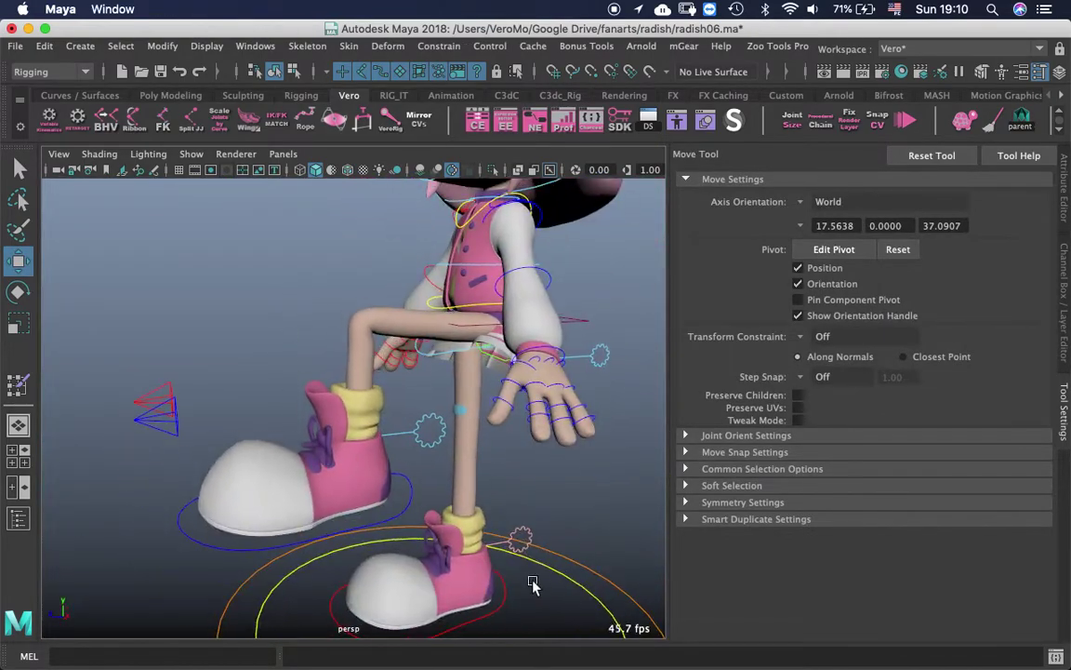
{"action": "left_click", "coordinate": [505, 586]}
{"action": "left_click_drag", "start_coordinate": [464, 499], "coordinate": [437, 365]}
{"action": "middle_click_drag", "start_coordinate": [300, 465], "coordinate": [246, 478]}
{"action": "left_click_drag", "start_coordinate": [325, 346], "coordinate": [322, 319]}
Select the edge loop just below the left knee bend on the body mesh and convert it to a vertex selection.
{"action": "right_click_drag", "start_coordinate": [337, 333], "coordinate": [429, 373], "text": "alt"}
{"action": "left_click_drag", "start_coordinate": [429, 373], "coordinate": [378, 466], "text": "alt"}
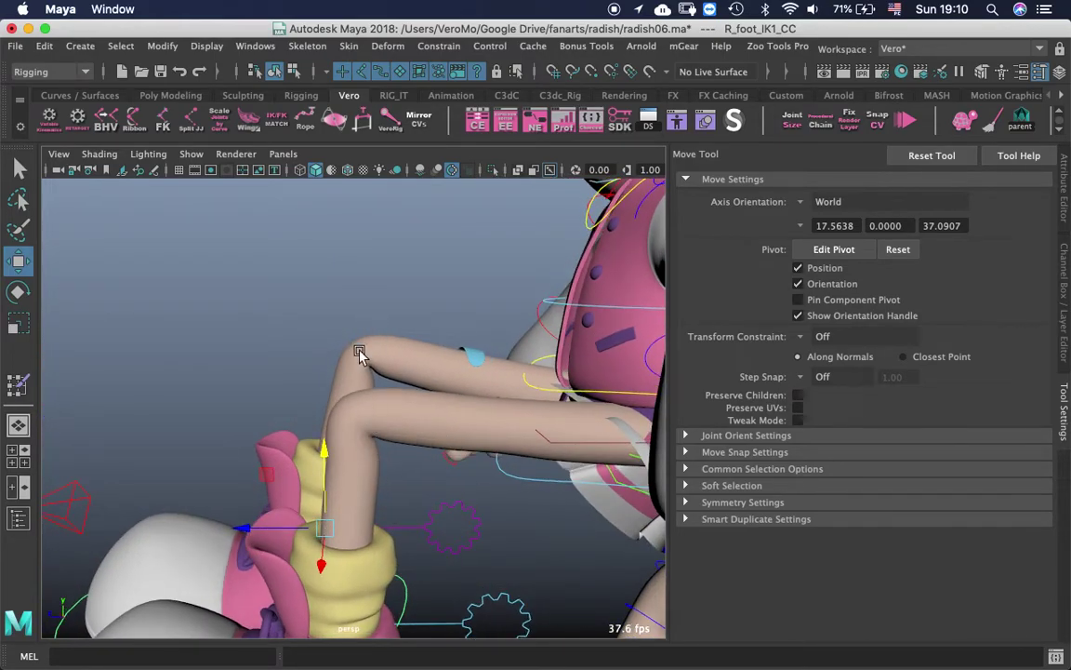
{"action": "left_click_drag", "start_coordinate": [360, 351], "coordinate": [377, 331], "text": "alt"}
{"action": "right_click_drag", "start_coordinate": [378, 330], "coordinate": [467, 339], "text": "alt"}
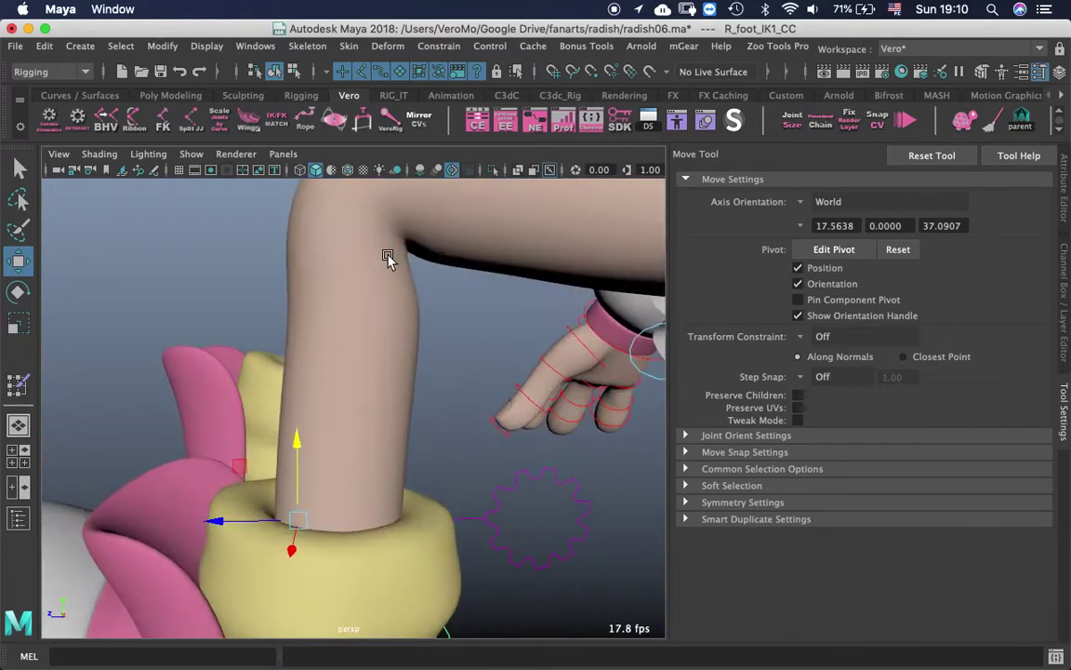
{"action": "left_click_drag", "start_coordinate": [388, 258], "coordinate": [359, 318], "text": "alt"}
{"action": "left_click", "coordinate": [375, 344]}
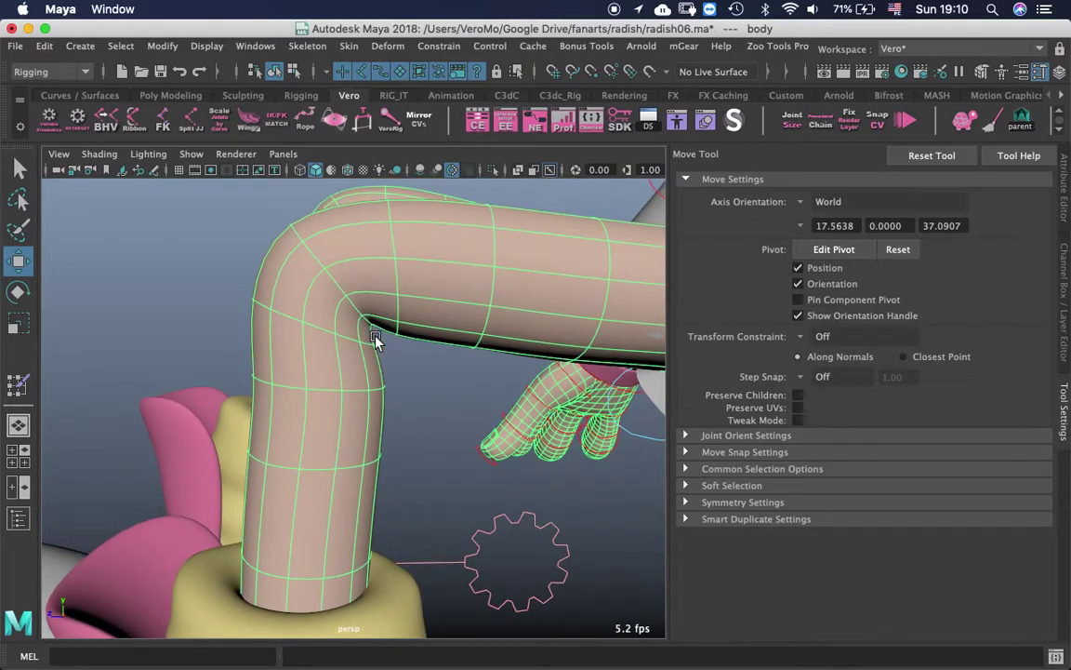
{"action": "right_click_drag", "start_coordinate": [340, 328], "coordinate": [336, 125]}
{"action": "left_click", "coordinate": [319, 330]}
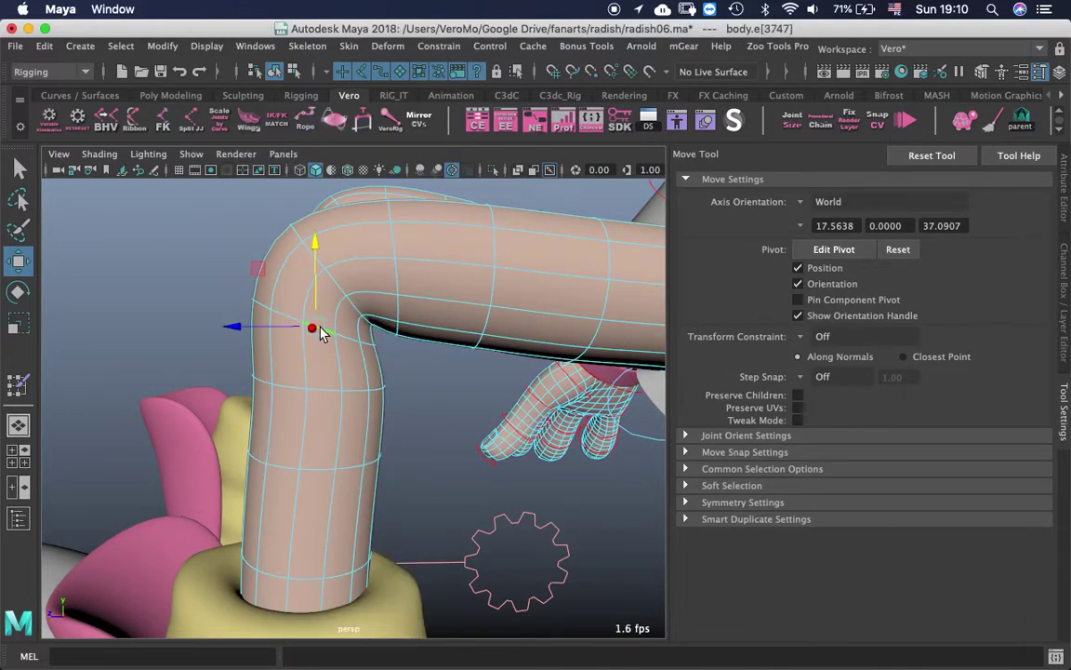
{"action": "left_click", "coordinate": [393, 95]}
{"action": "left_click", "coordinate": [618, 123]}
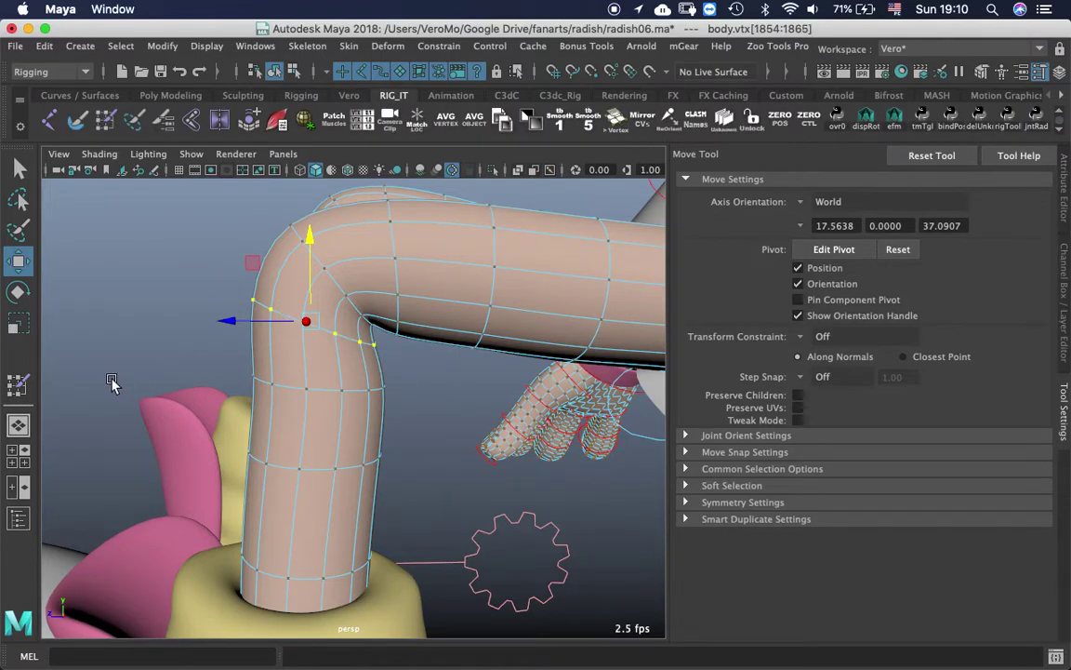
Set up Paint Skin Weights for the L_knee_JJ influence with the Add operation, opacity 0.3398 and value 0.3010.
{"action": "left_click", "coordinate": [19, 385]}
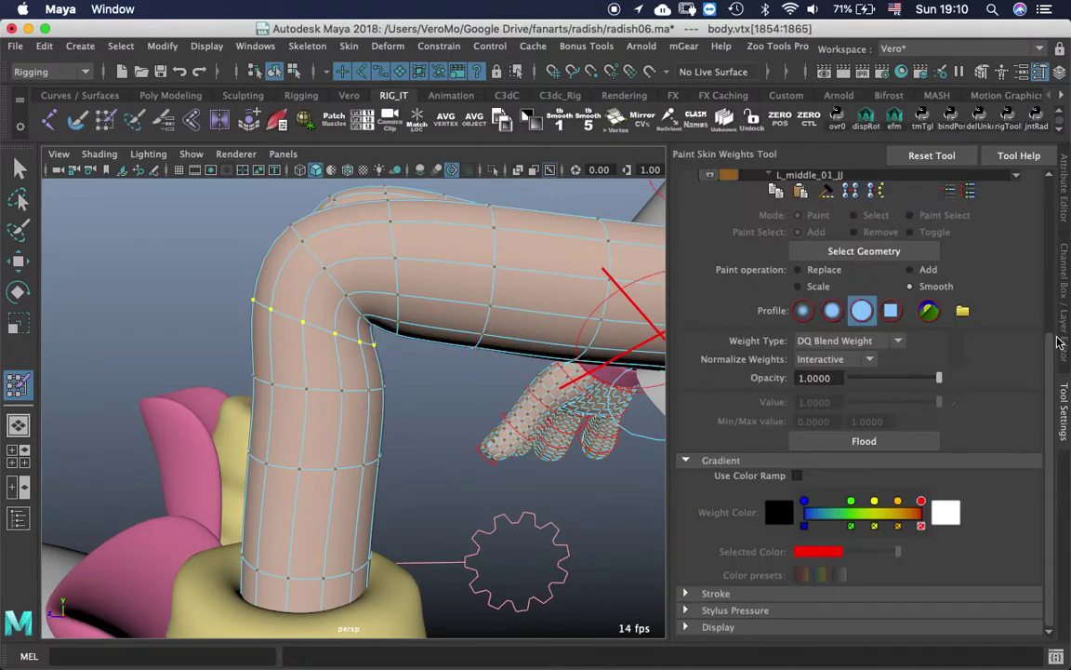
{"action": "scroll", "coordinate": [1058, 343], "scroll_direction": "up", "scroll_amount": 5}
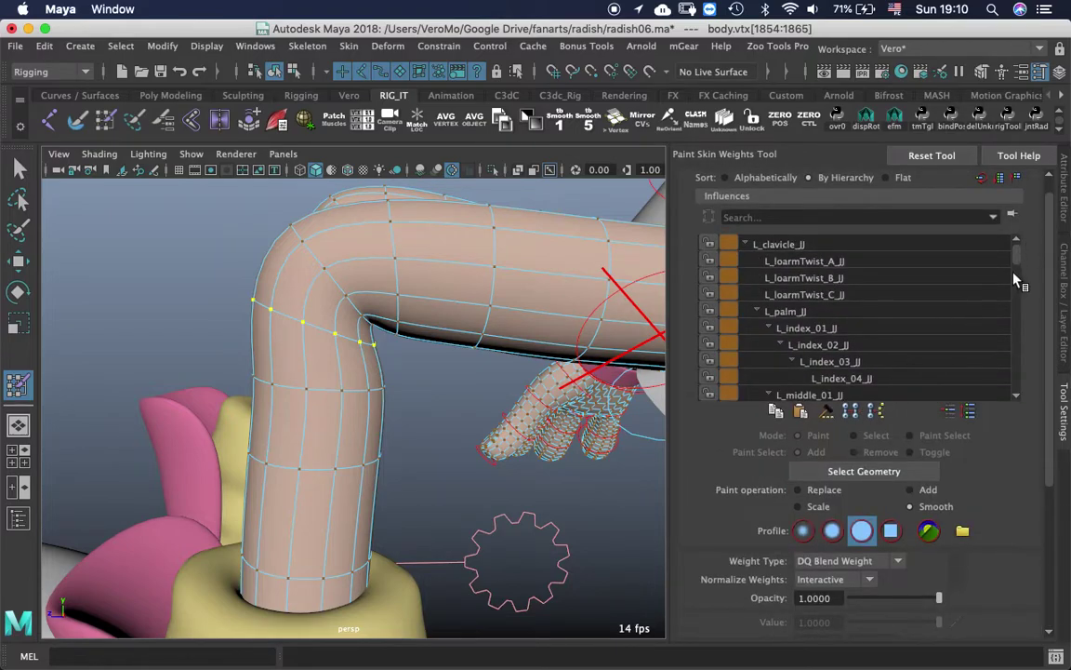
{"action": "scroll", "coordinate": [1015, 279], "scroll_direction": "down", "scroll_amount": 10}
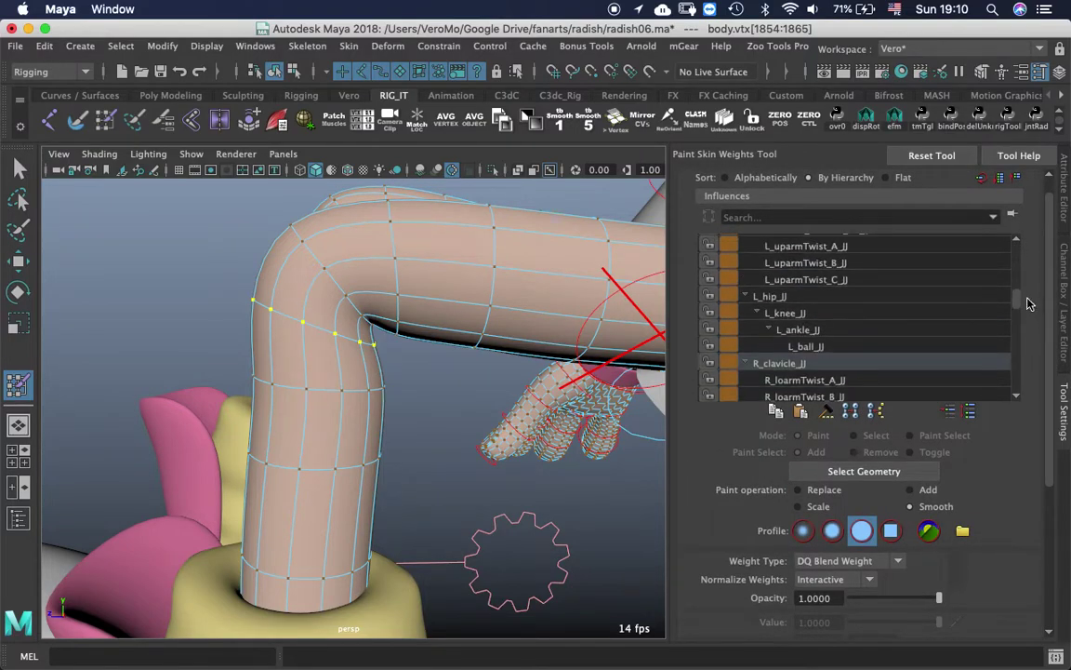
{"action": "left_click", "coordinate": [806, 313]}
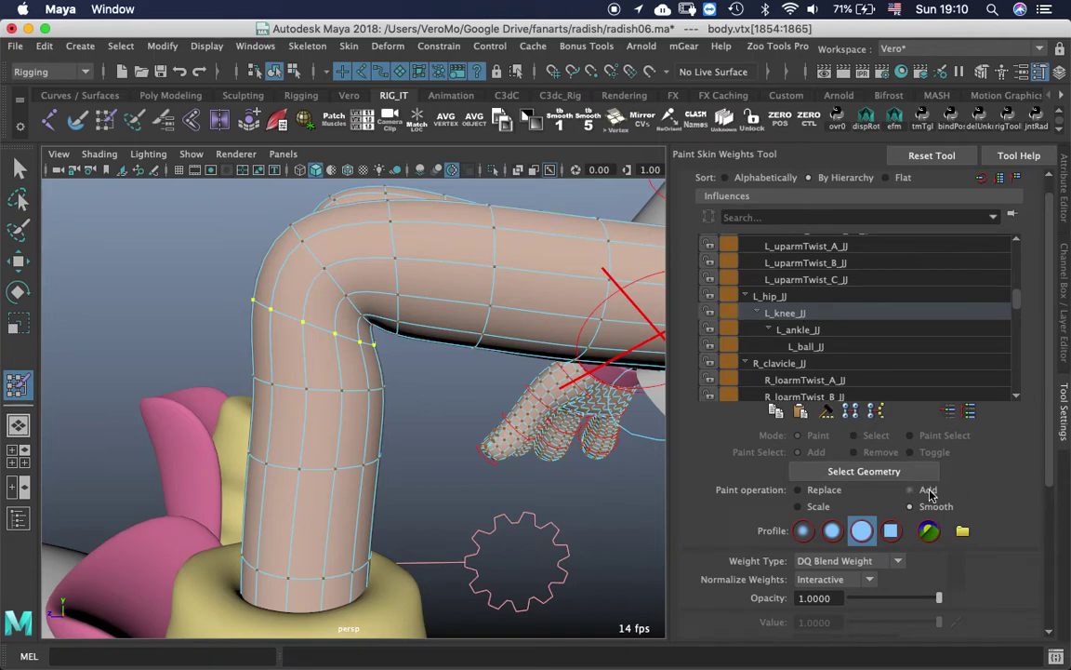
{"action": "scroll", "coordinate": [1049, 429], "scroll_direction": "down", "scroll_amount": 5}
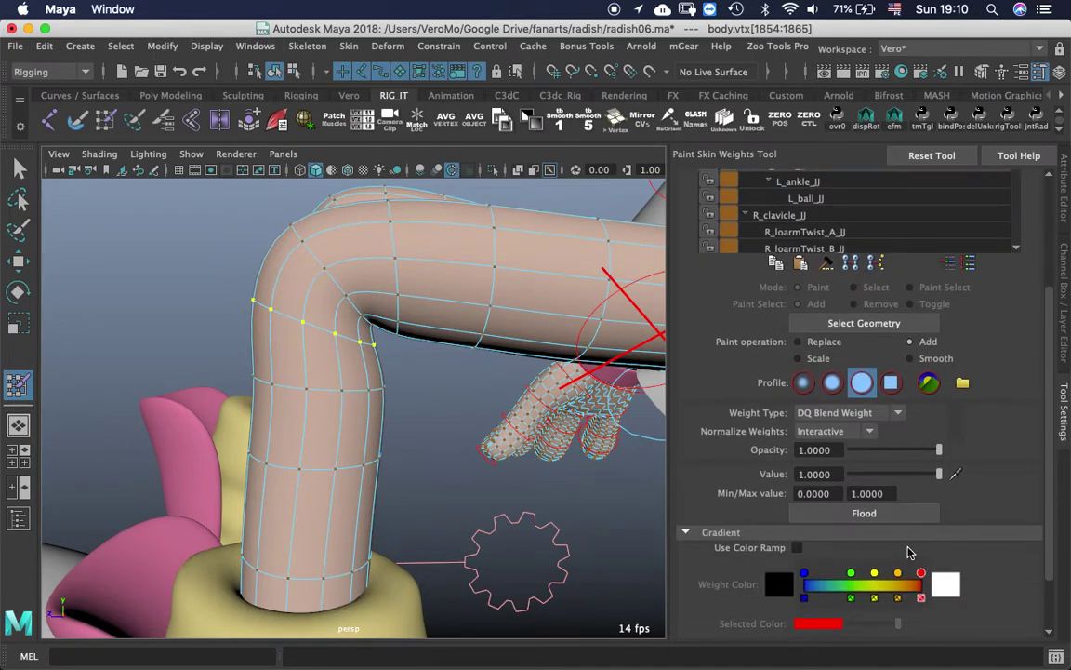
{"action": "left_click_drag", "start_coordinate": [940, 449], "coordinate": [880, 451]}
{"action": "left_click", "coordinate": [876, 475]}
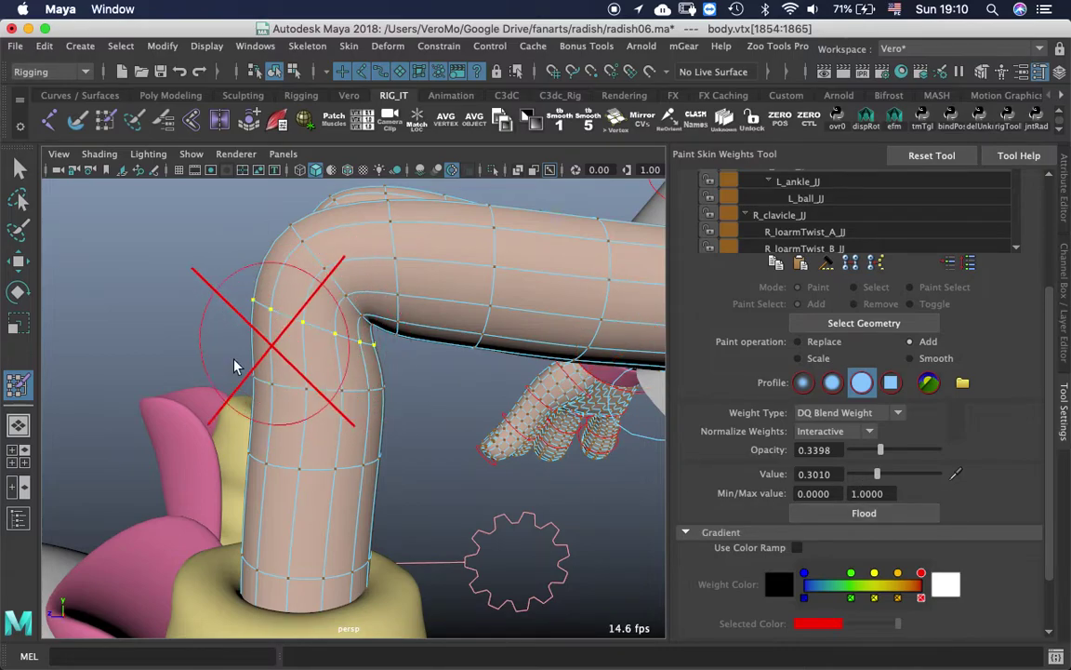
Switch the weight type to Skin Weight, flood the selected knee vertices with extra L_knee_JJ weight, and clear the selection.
{"action": "left_click", "coordinate": [17, 259]}
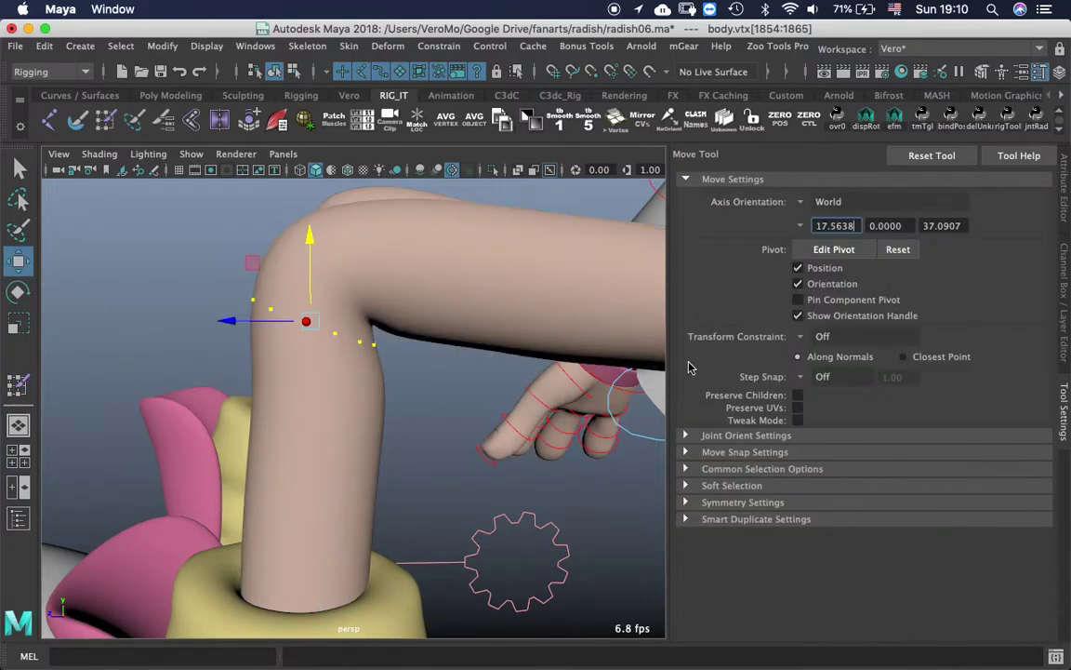
{"action": "left_click", "coordinate": [21, 387]}
{"action": "left_click", "coordinate": [801, 413]}
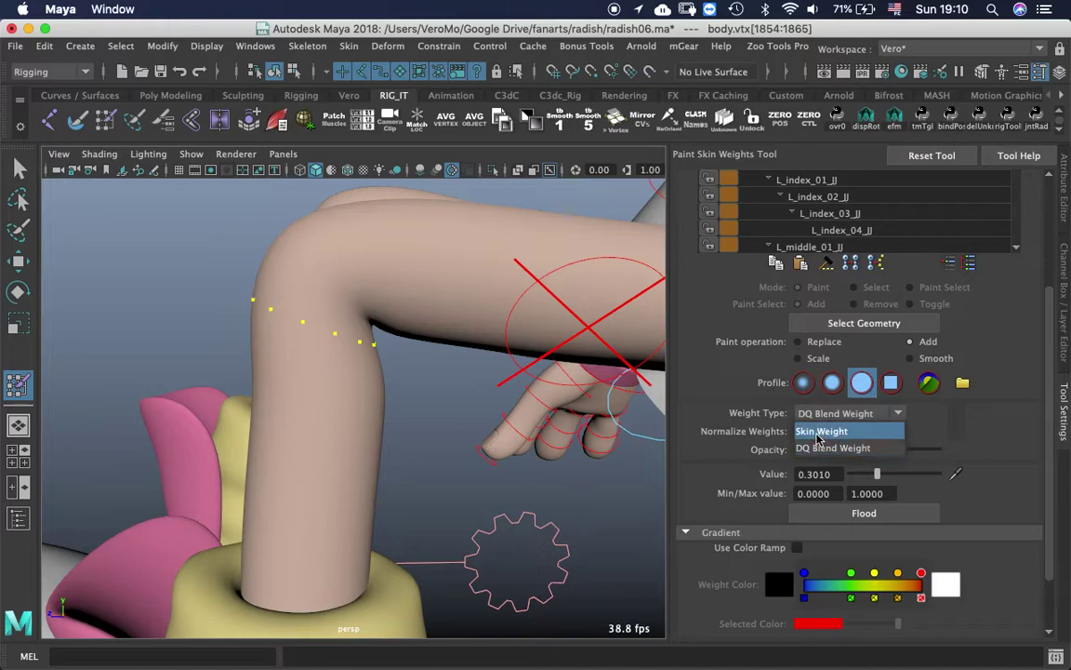
{"action": "left_click", "coordinate": [821, 431]}
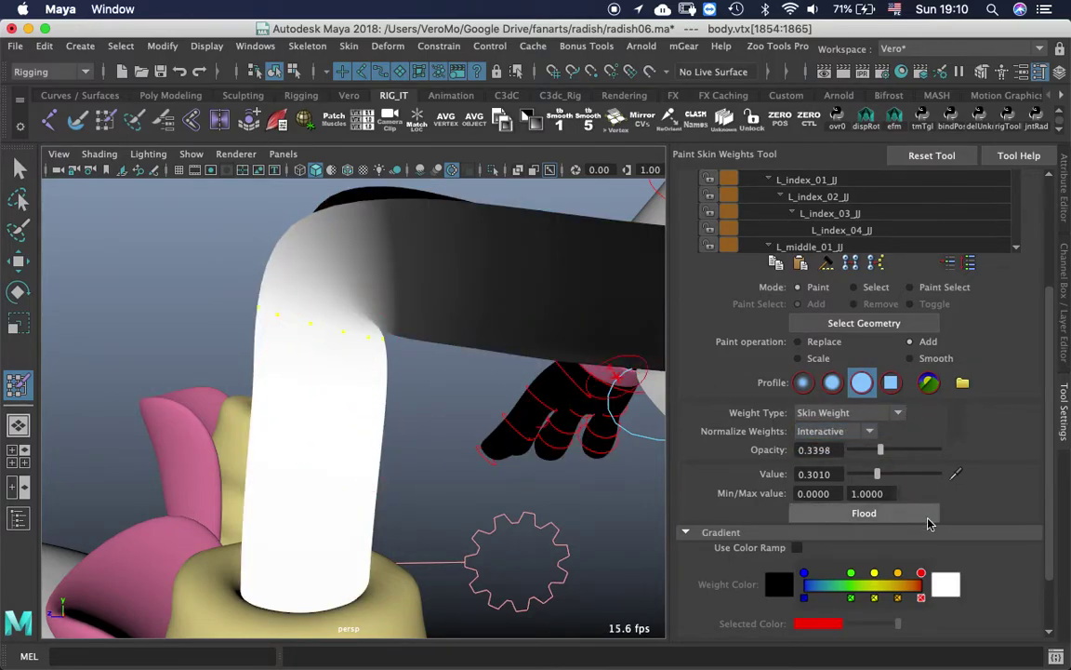
{"action": "left_click", "coordinate": [919, 518]}
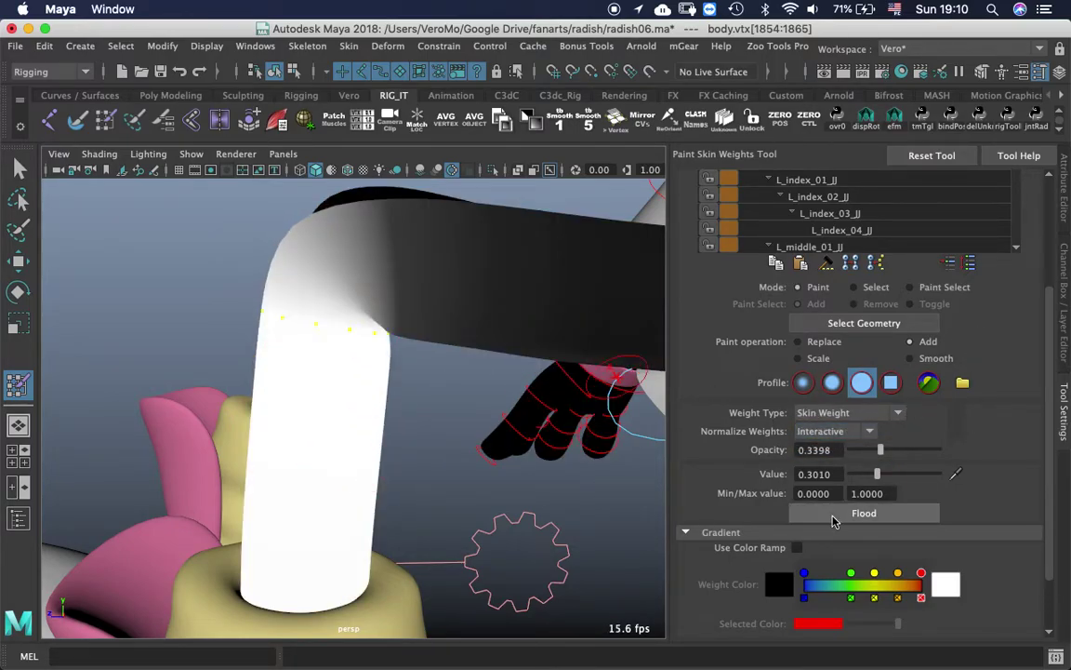
{"action": "left_click", "coordinate": [20, 264]}
{"action": "left_click", "coordinate": [192, 274]}
{"action": "mouse_move", "coordinate": [434, 239]}
{"action": "left_mouse_down", "text": "alt"}
{"action": "mouse_move", "coordinate": [398, 295]}
{"action": "mouse_move", "coordinate": [435, 283]}
{"action": "mouse_move", "coordinate": [419, 298]}
{"action": "mouse_move", "coordinate": [358, 243]}
{"action": "left_mouse_up", "text": "alt"}
{"action": "right_click_drag", "start_coordinate": [398, 254], "coordinate": [383, 117]}
{"action": "left_click", "coordinate": [401, 284]}
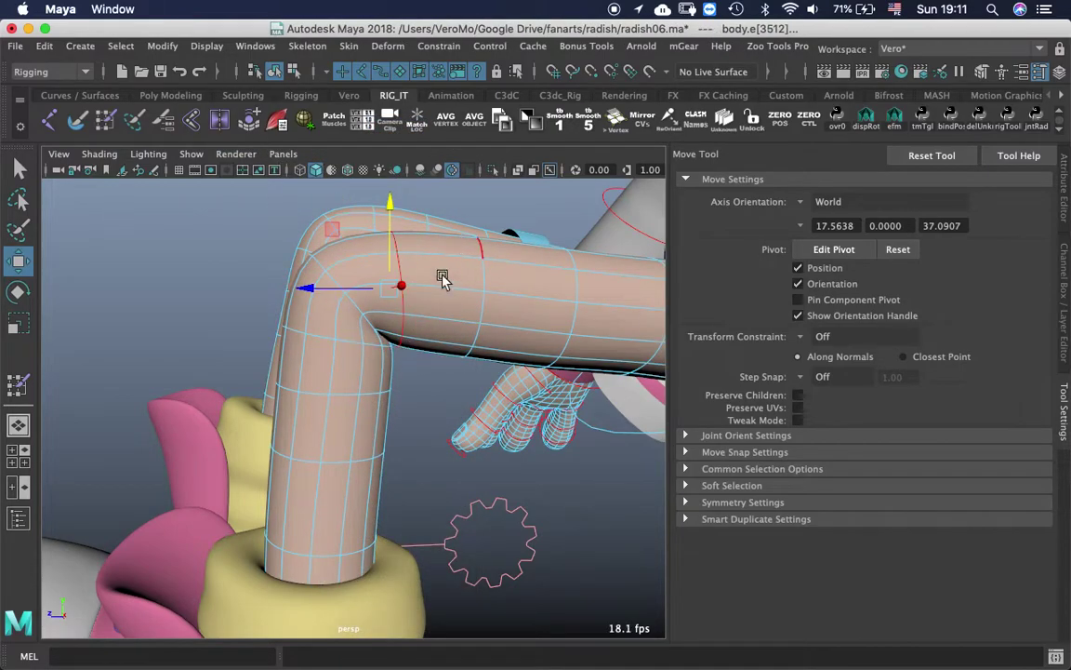
{"action": "mouse_move", "coordinate": [470, 293]}
{"action": "left_mouse_down", "text": "alt"}
{"action": "mouse_move", "coordinate": [474, 317]}
{"action": "mouse_move", "coordinate": [456, 310]}
{"action": "left_mouse_up", "text": "alt"}
{"action": "right_click_drag", "start_coordinate": [456, 311], "coordinate": [517, 147]}
{"action": "left_click", "coordinate": [467, 200]}
Select both foot IK controls and reset their Translate X, Y, Z and Rotate X to 0.
{"action": "left_click_drag", "start_coordinate": [471, 227], "coordinate": [324, 455], "text": "alt"}
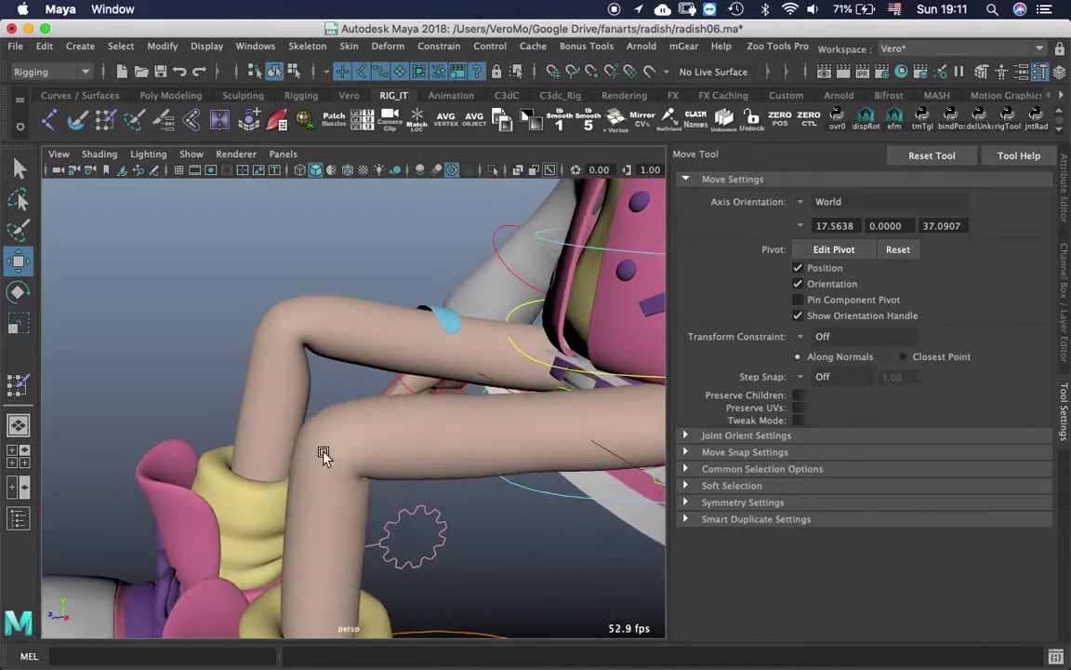
{"action": "left_click_drag", "start_coordinate": [288, 349], "coordinate": [564, 381], "text": "alt"}
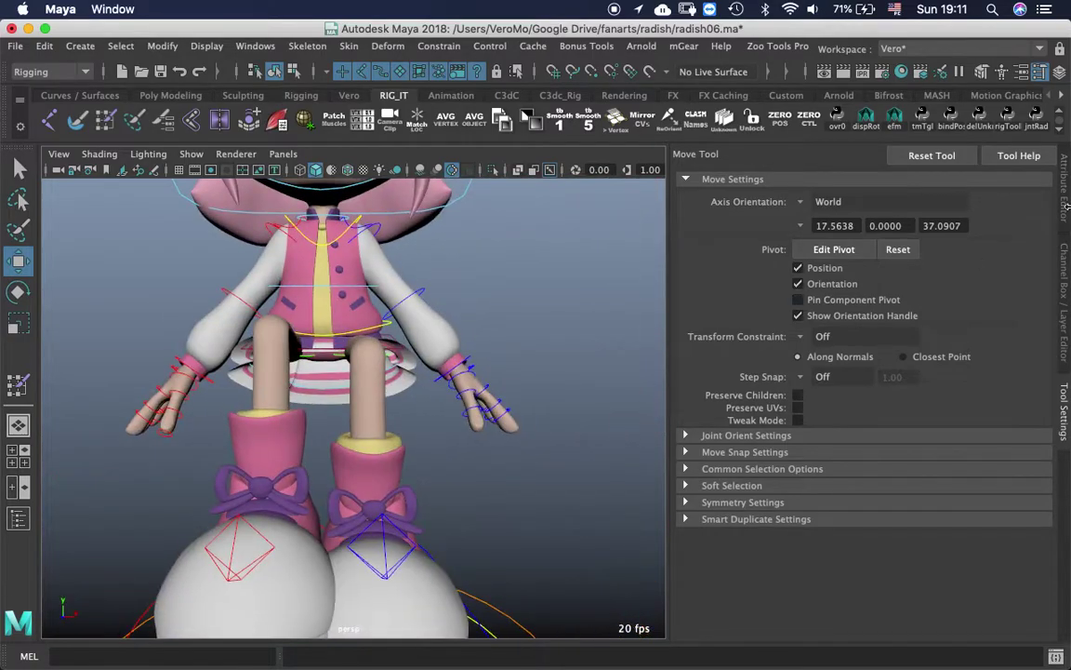
{"action": "left_click", "coordinate": [1066, 269]}
{"action": "left_click_drag", "start_coordinate": [562, 498], "coordinate": [453, 479], "text": "alt"}
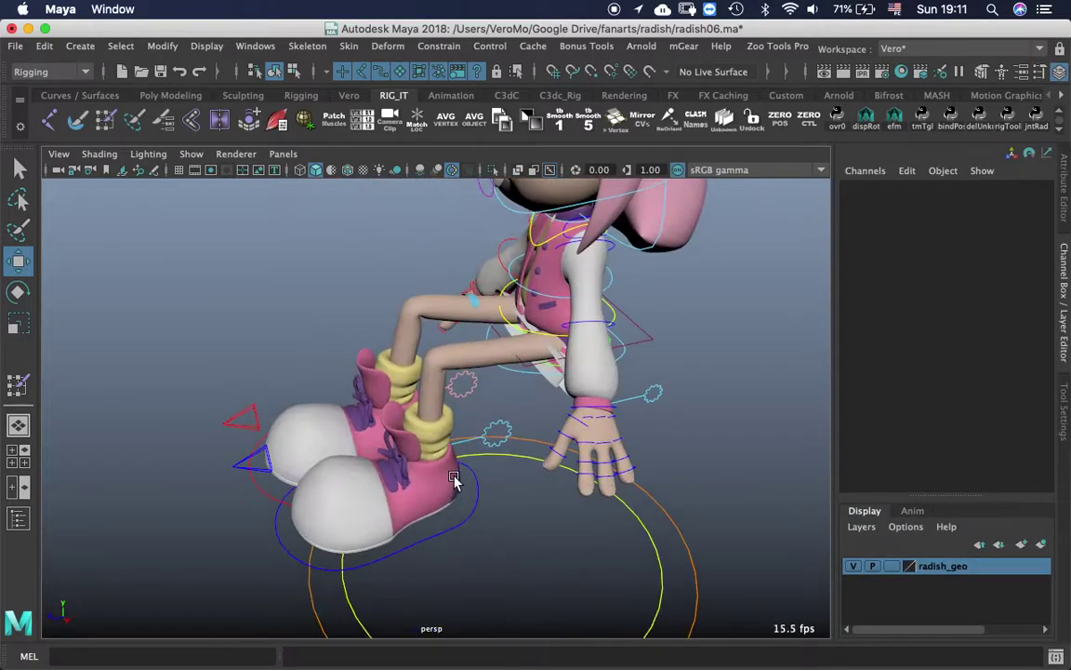
{"action": "left_click_drag", "start_coordinate": [508, 518], "coordinate": [502, 519]}
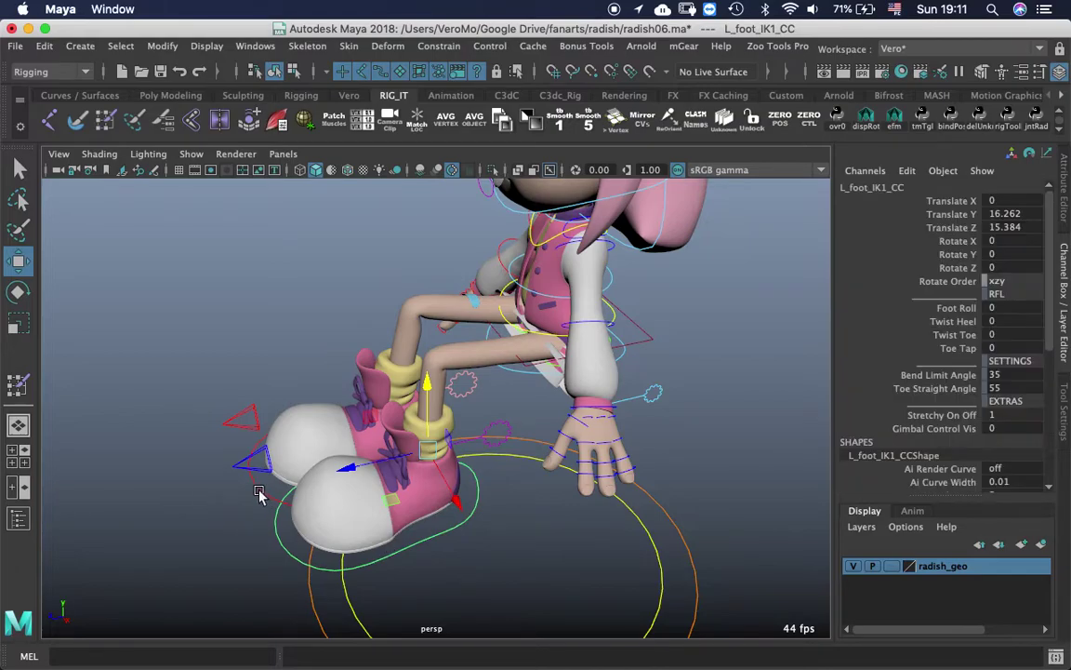
{"action": "left_click", "coordinate": [260, 494]}
{"action": "left_click_drag", "start_coordinate": [1008, 244], "coordinate": [1008, 200]}
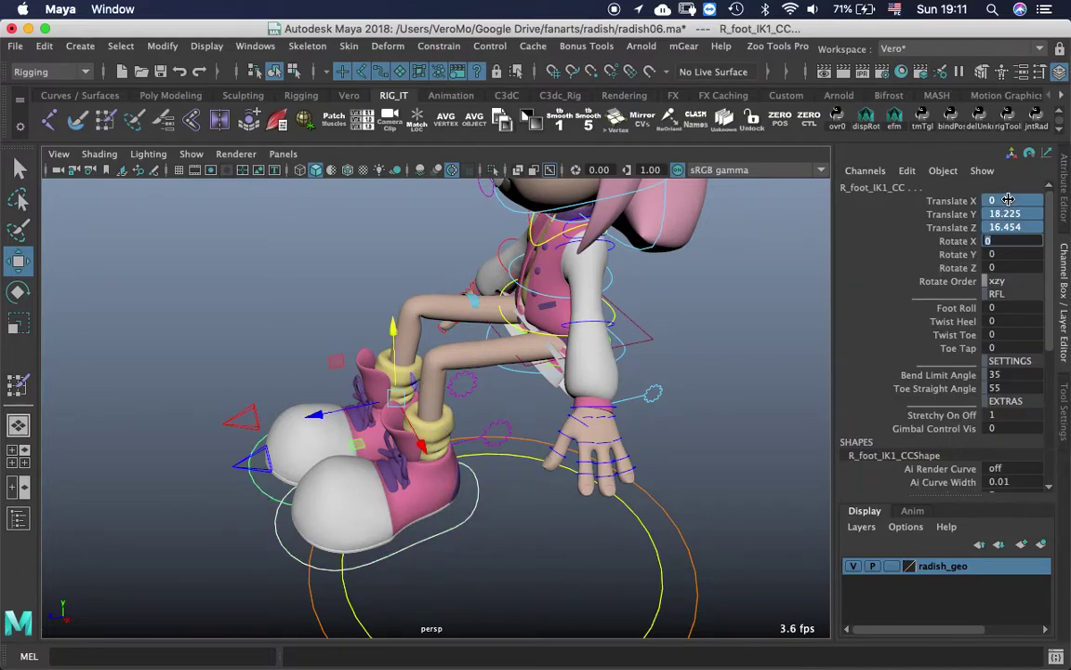
Try pulling both foot IK controls about 32.85 units straight down to test the leg stretch, and undo the move.
{"action": "middle_click_drag", "start_coordinate": [522, 473], "coordinate": [610, 423], "text": "alt"}
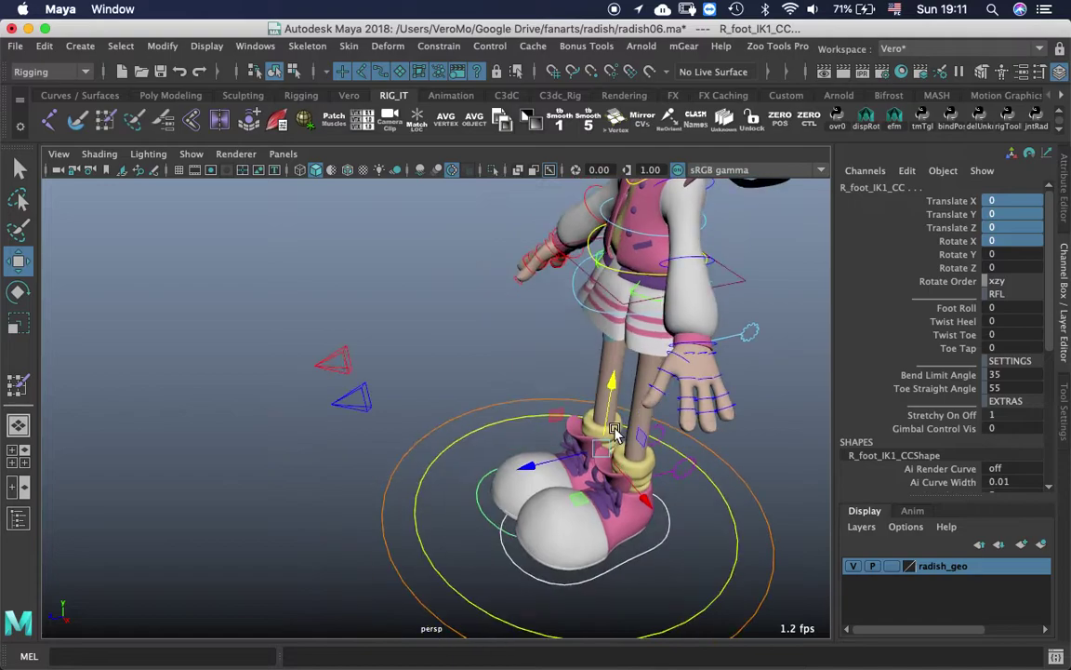
{"action": "left_click_drag", "start_coordinate": [442, 544], "coordinate": [517, 470], "text": "alt"}
{"action": "middle_click_drag", "start_coordinate": [531, 496], "coordinate": [547, 634]}
{"action": "middle_click_drag", "start_coordinate": [545, 507], "coordinate": [478, 397], "text": "alt"}
{"action": "left_click_drag", "start_coordinate": [478, 397], "coordinate": [342, 406], "text": "alt"}
{"action": "key", "text": "super+z"}
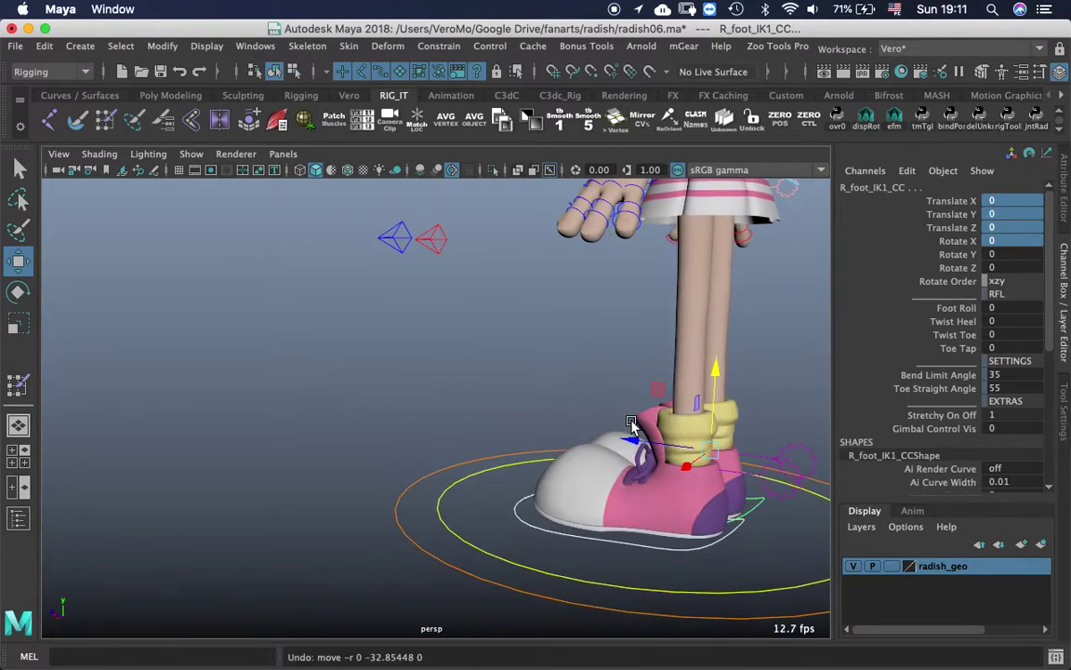
Try moving only the left foot IK control freely downward to stretch that leg, and undo the move.
{"action": "left_click_drag", "start_coordinate": [614, 416], "coordinate": [836, 431], "text": "alt"}
{"action": "left_click_drag", "start_coordinate": [427, 467], "coordinate": [421, 530], "text": "alt"}
{"action": "left_click", "coordinate": [406, 470]}
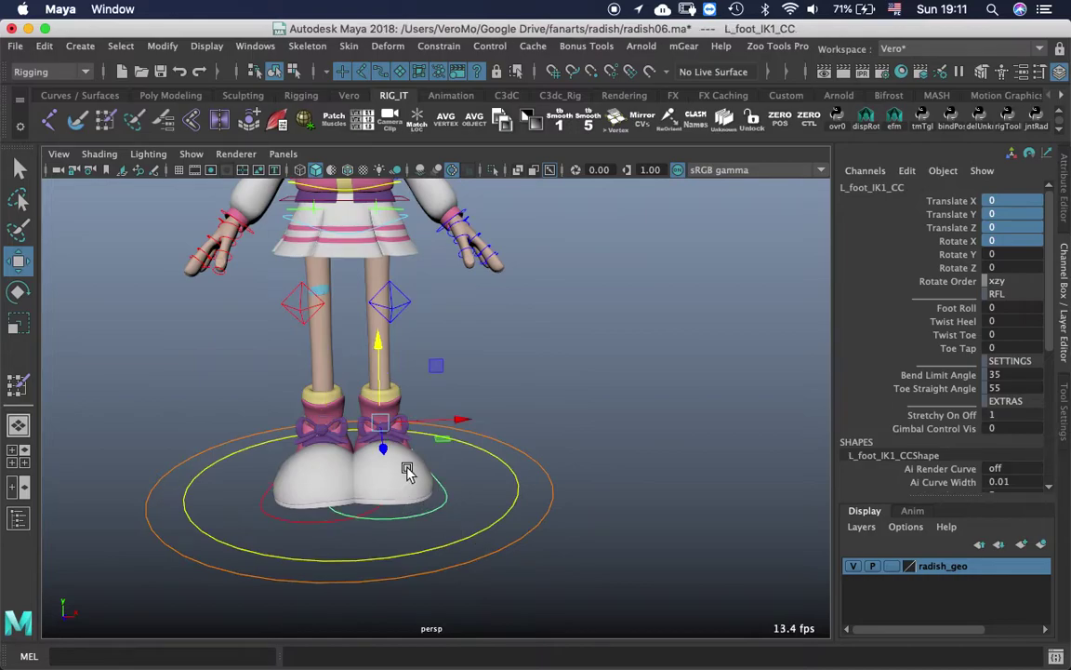
{"action": "left_click_drag", "start_coordinate": [381, 440], "coordinate": [391, 503]}
{"action": "key", "text": "super+z"}
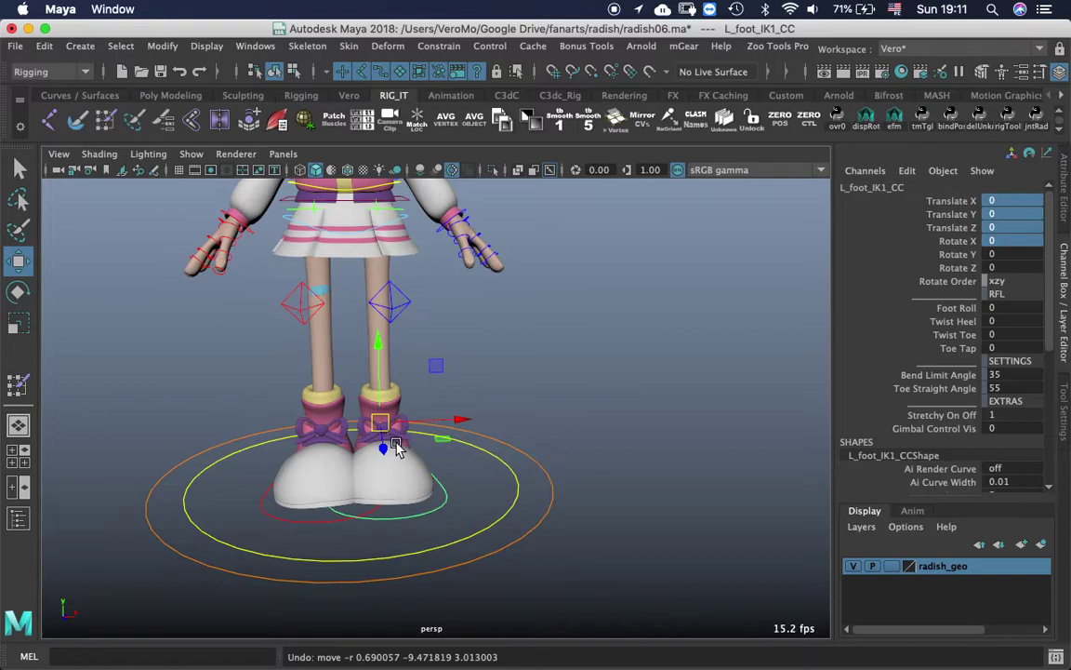
Try pulling the left foot IK control outward, to about 20 and 27 in Translate X, to stretch that leg, undoing each move.
{"action": "left_click_drag", "start_coordinate": [382, 427], "coordinate": [452, 474]}
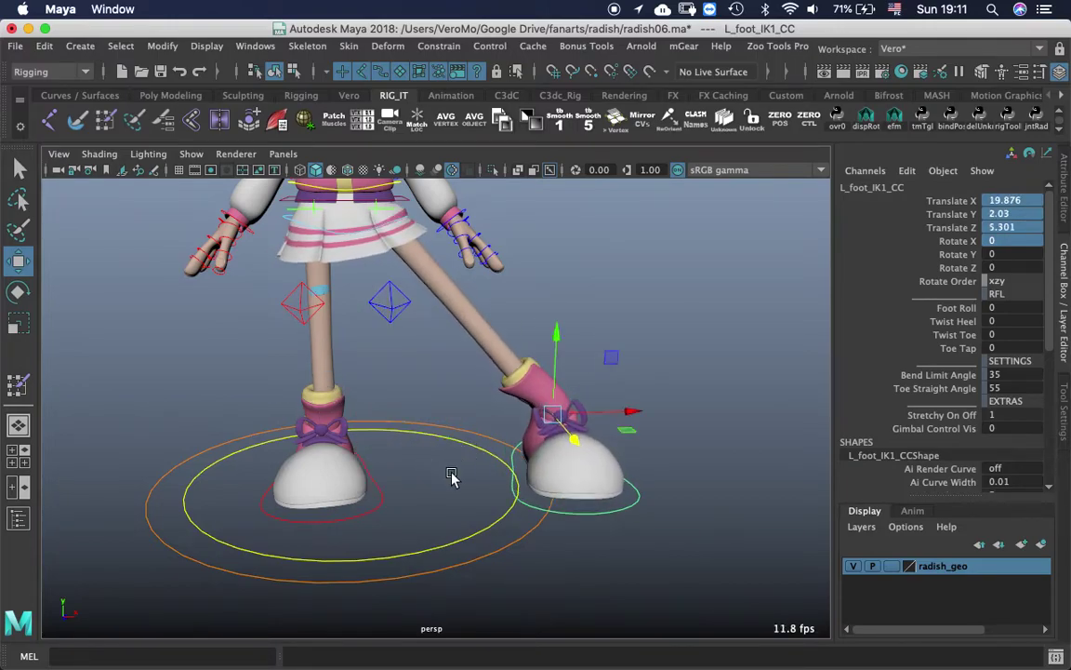
{"action": "key", "text": "super+z"}
{"action": "key", "text": "ctrl+z"}
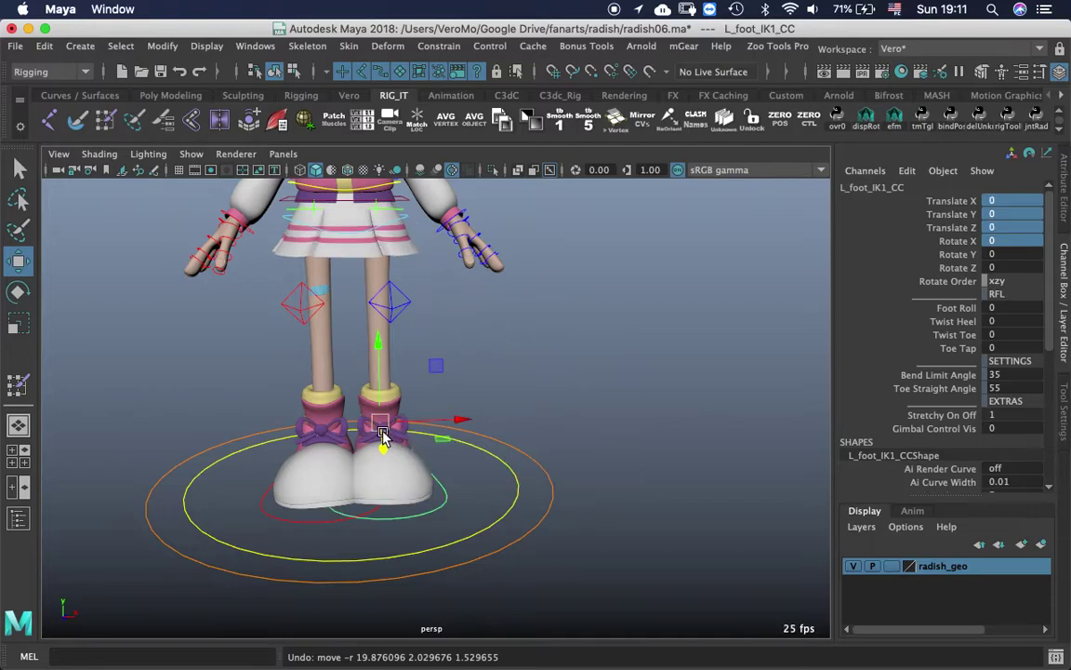
{"action": "left_click_drag", "start_coordinate": [382, 434], "coordinate": [612, 381]}
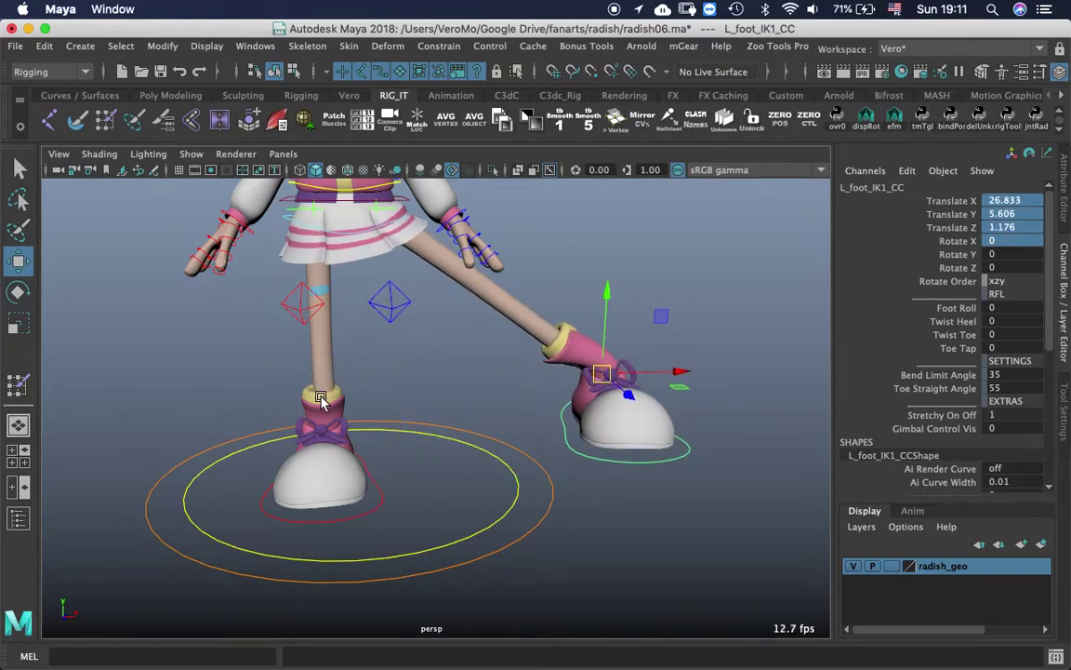
{"action": "key", "text": "ctrl+z"}
{"action": "left_click_drag", "start_coordinate": [382, 424], "coordinate": [517, 468]}
{"action": "key", "text": "ctrl+z"}
Try tilting the upper body by rotating the COG_CC control about -37.6 in Z, undo the rotation, and clear the selection.
{"action": "middle_click_drag", "start_coordinate": [507, 390], "coordinate": [595, 538], "text": "alt"}
{"action": "middle_click_drag", "start_coordinate": [534, 412], "coordinate": [512, 541], "text": "alt"}
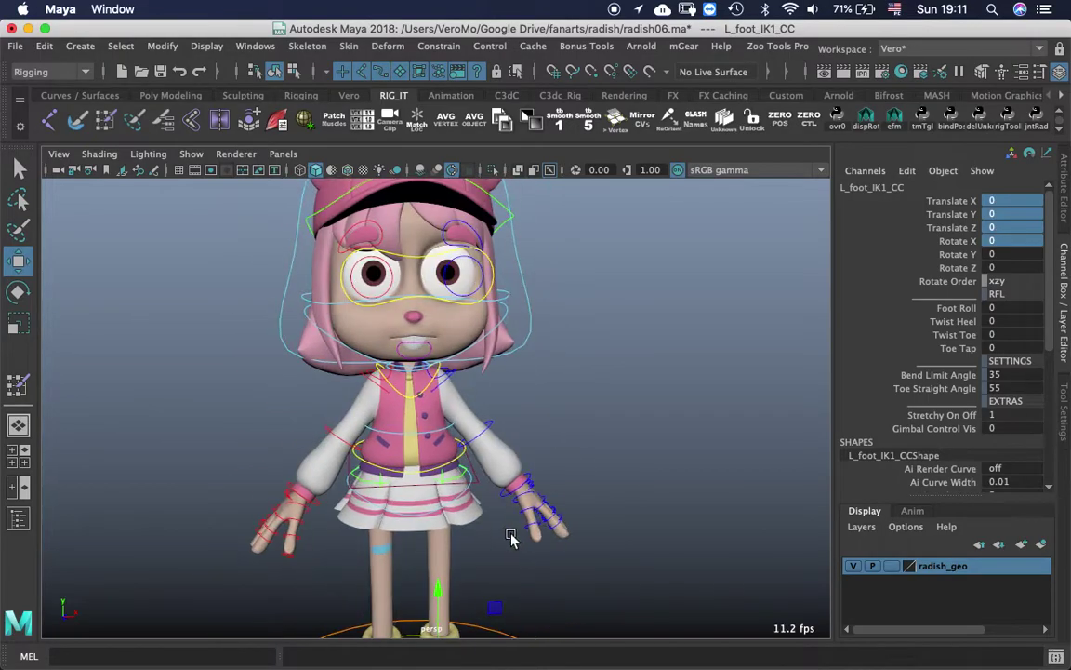
{"action": "right_click_drag", "start_coordinate": [545, 433], "coordinate": [711, 452], "text": "alt"}
{"action": "left_click", "coordinate": [667, 365]}
{"action": "middle_click_drag", "start_coordinate": [571, 453], "coordinate": [465, 388], "text": "alt"}
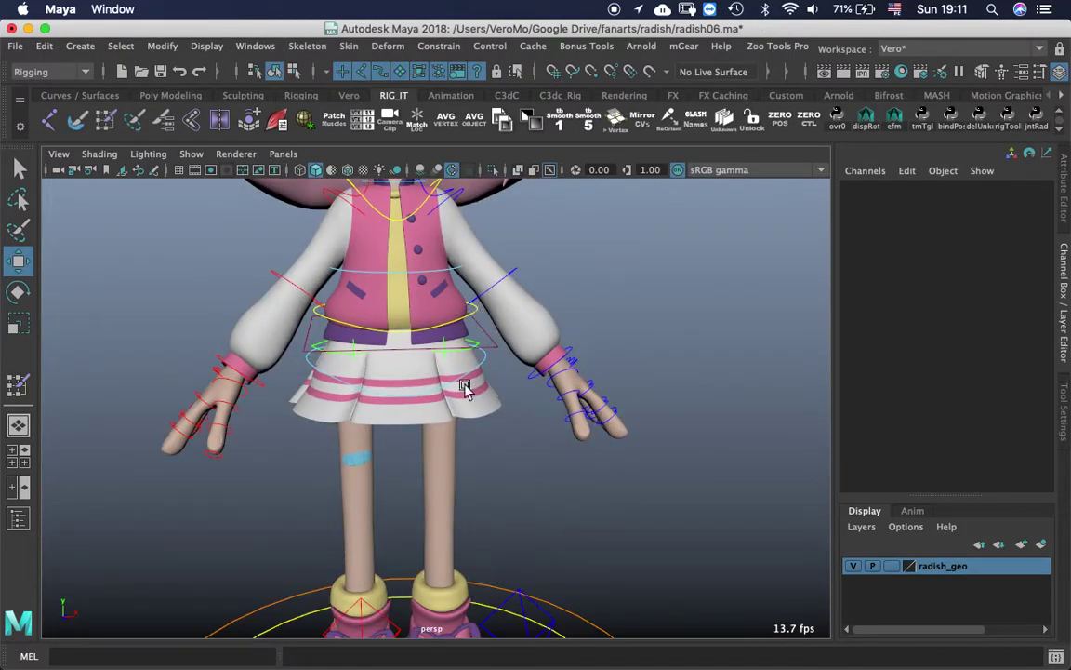
{"action": "mouse_move", "coordinate": [504, 341]}
{"action": "left_mouse_down", "text": "alt"}
{"action": "mouse_move", "coordinate": [518, 402]}
{"action": "mouse_move", "coordinate": [478, 409]}
{"action": "mouse_move", "coordinate": [503, 356]}
{"action": "left_mouse_up", "text": "alt"}
{"action": "left_click", "coordinate": [503, 357]}
{"action": "middle_click_drag", "start_coordinate": [479, 341], "coordinate": [475, 431], "text": "alt"}
{"action": "left_click_drag", "start_coordinate": [468, 426], "coordinate": [462, 400], "text": "alt"}
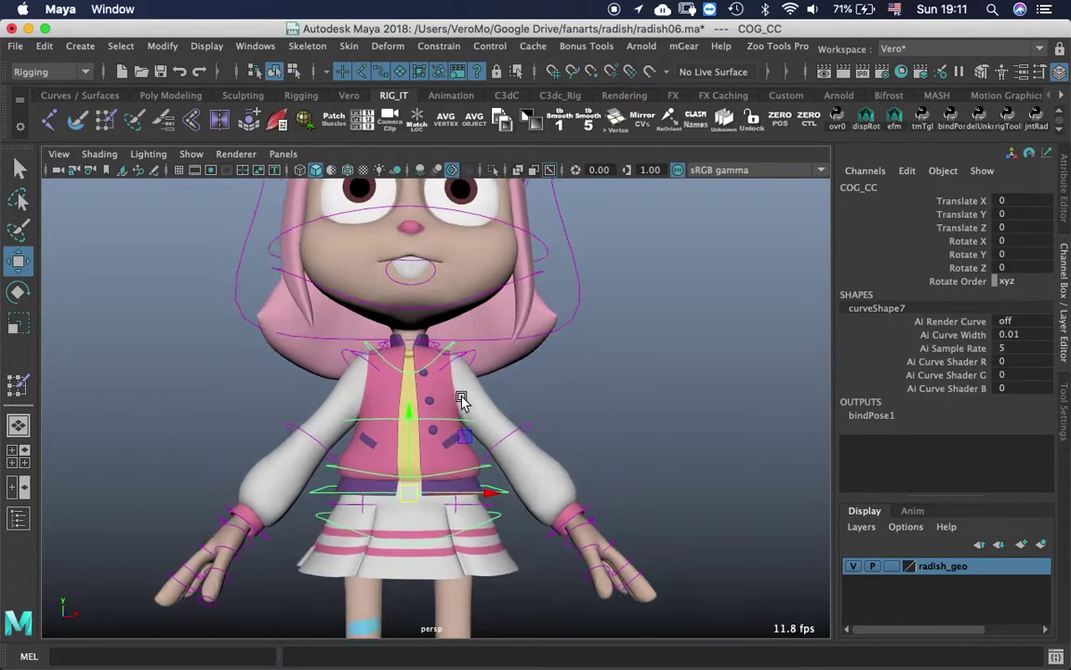
{"action": "middle_click_drag", "start_coordinate": [465, 462], "coordinate": [466, 399], "text": "alt"}
{"action": "left_click_drag", "start_coordinate": [466, 399], "coordinate": [467, 419], "text": "alt"}
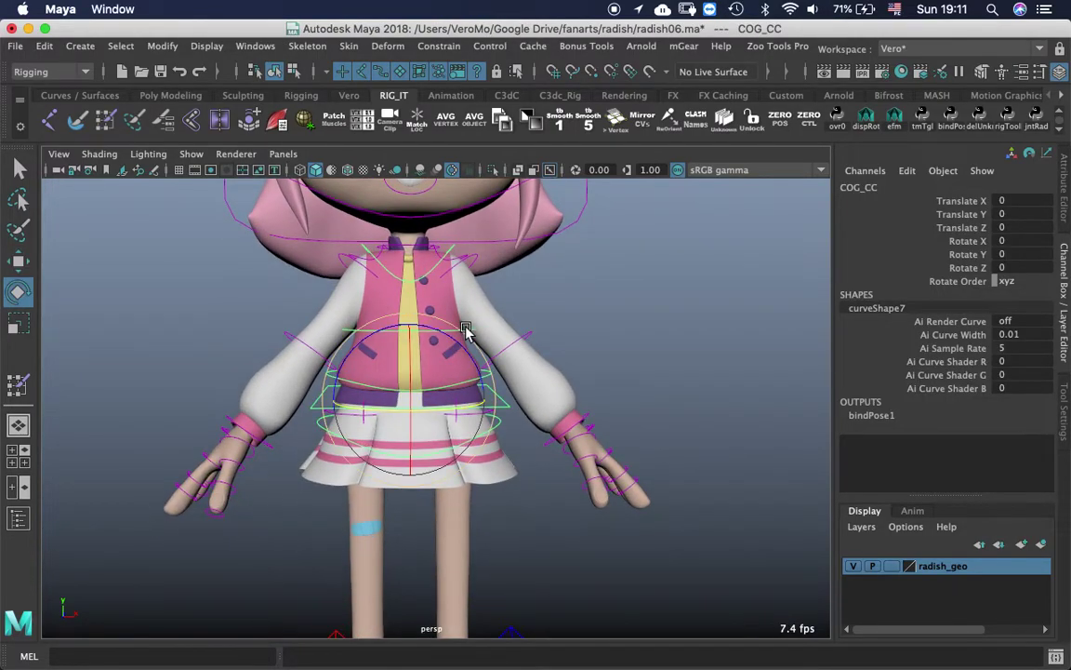
{"action": "left_click_drag", "start_coordinate": [482, 362], "coordinate": [677, 437]}
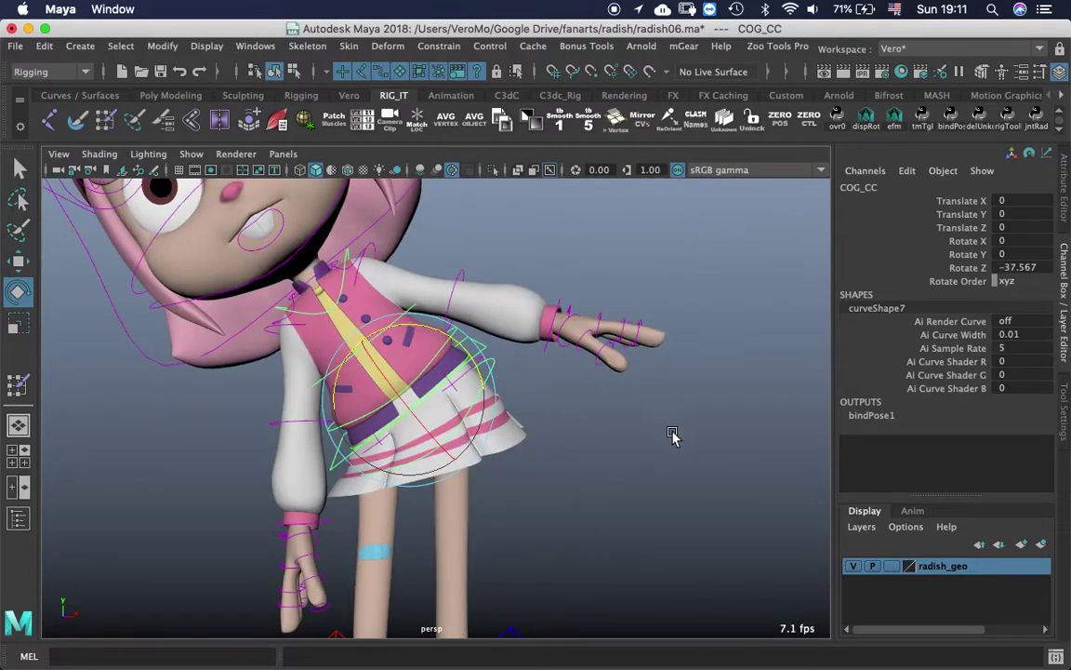
{"action": "key", "text": "ctrl+z"}
{"action": "left_click", "coordinate": [494, 427]}
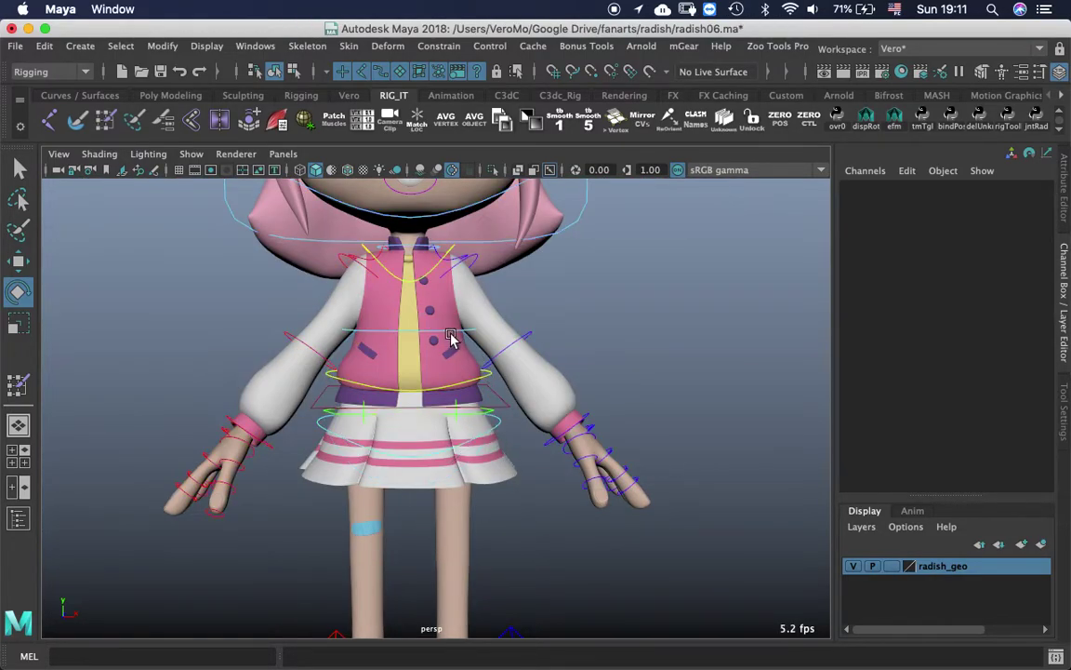
Select the spine_FK_01_CC control, try rotating it to bend the torso, and undo the rotations.
{"action": "left_click", "coordinate": [450, 333]}
{"action": "left_click_drag", "start_coordinate": [445, 335], "coordinate": [567, 323], "text": "alt"}
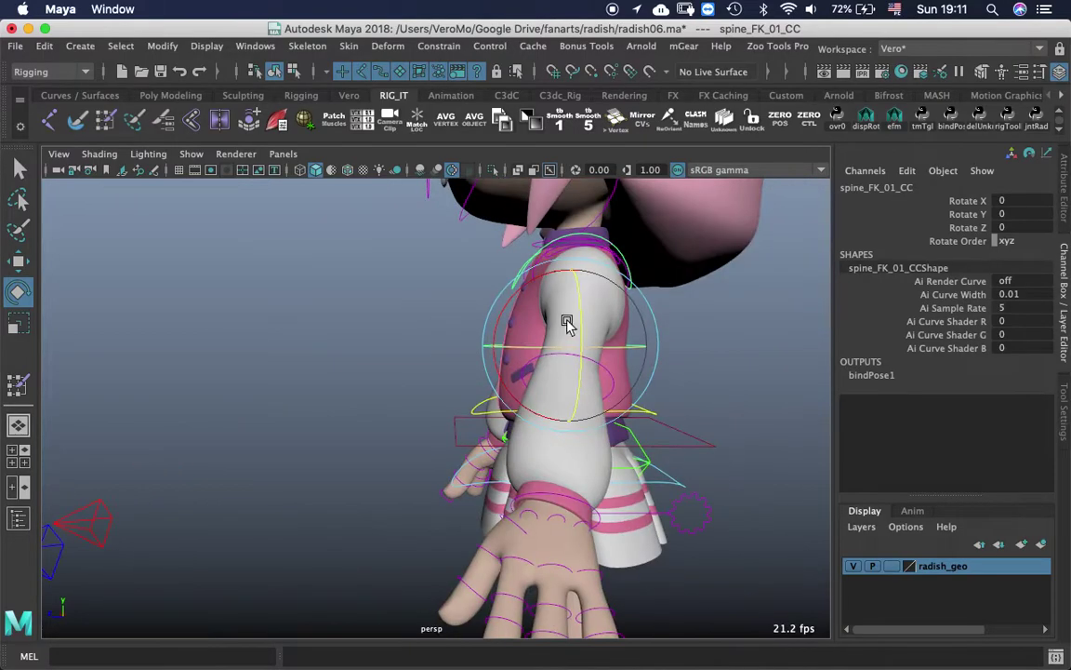
{"action": "left_click_drag", "start_coordinate": [514, 292], "coordinate": [468, 406]}
{"action": "key", "text": "ctrl+z"}
{"action": "key", "text": "ctrl+z"}
{"action": "left_click_drag", "start_coordinate": [533, 395], "coordinate": [819, 407], "text": "alt"}
{"action": "left_click_drag", "start_coordinate": [498, 415], "coordinate": [474, 384], "text": "alt"}
{"action": "key", "text": "ctrl+z"}
Turn on wireframe on shaded to check the twisted torso from front and back, and reset the spine_FK_01_CC control's Rotate Y to 0.
{"action": "right_click_drag", "start_coordinate": [502, 389], "coordinate": [607, 403], "text": "alt"}
{"action": "left_click_drag", "start_coordinate": [607, 403], "coordinate": [505, 398], "text": "alt"}
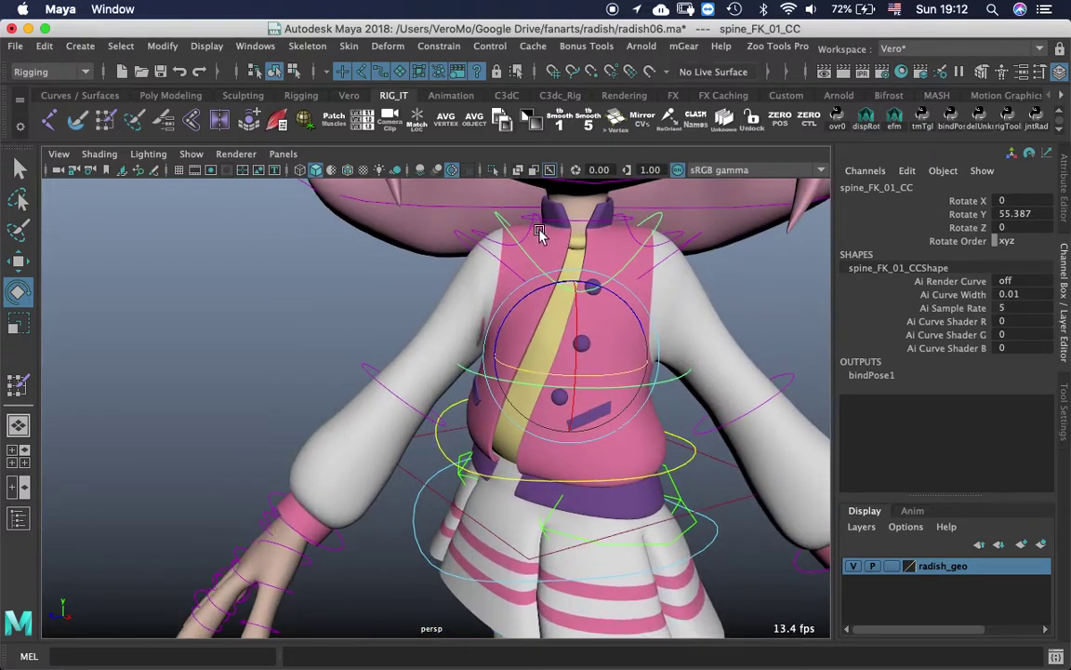
{"action": "left_click", "coordinate": [347, 170]}
{"action": "mouse_move", "coordinate": [621, 373]}
{"action": "left_mouse_down", "text": "alt"}
{"action": "mouse_move", "coordinate": [409, 397]}
{"action": "mouse_move", "coordinate": [406, 381]}
{"action": "mouse_move", "coordinate": [430, 375]}
{"action": "mouse_move", "coordinate": [280, 390]}
{"action": "mouse_move", "coordinate": [347, 390]}
{"action": "mouse_move", "coordinate": [351, 368]}
{"action": "mouse_move", "coordinate": [342, 378]}
{"action": "mouse_move", "coordinate": [485, 376]}
{"action": "left_mouse_up", "text": "alt"}
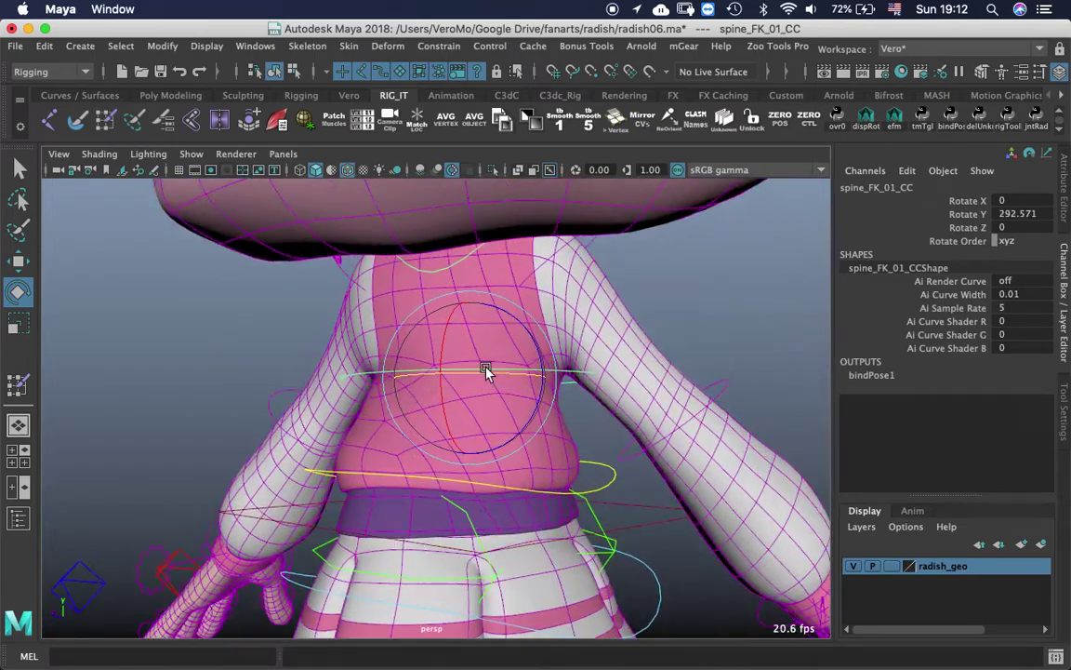
{"action": "left_click", "coordinate": [1038, 215]}
{"action": "type", "text": "0"}
{"action": "key", "text": "Return"}
Isolate the blouse mesh together with the spine controls in the viewport, and clear the selection.
{"action": "left_click_drag", "start_coordinate": [697, 407], "coordinate": [530, 466], "text": "alt"}
{"action": "left_click", "coordinate": [717, 349]}
{"action": "left_click", "coordinate": [475, 432]}
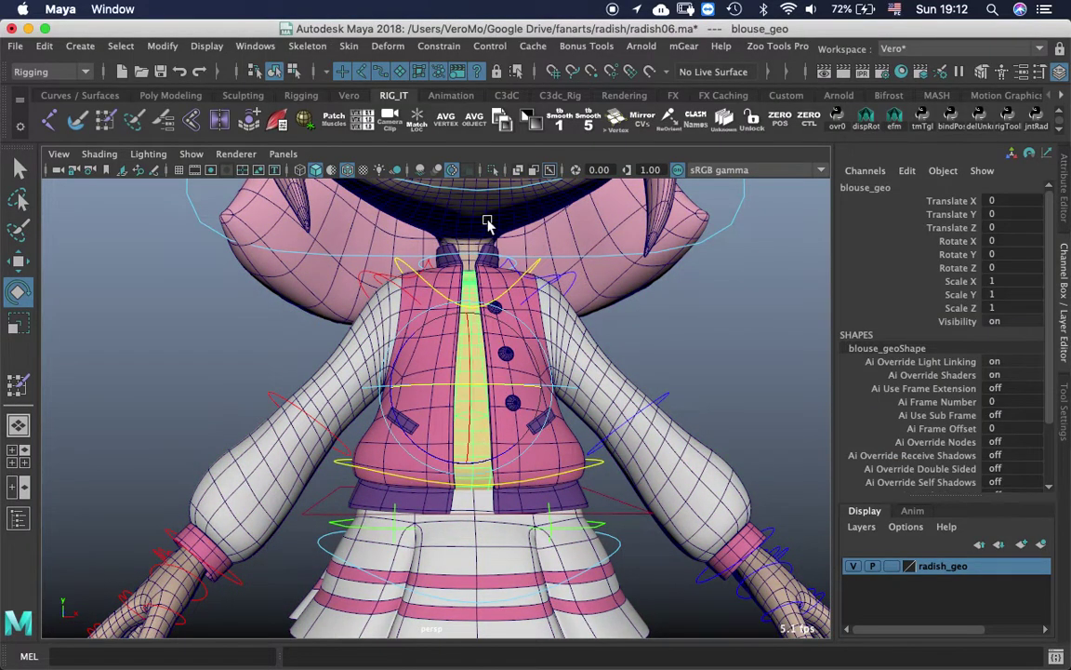
{"action": "left_click", "coordinate": [574, 372]}
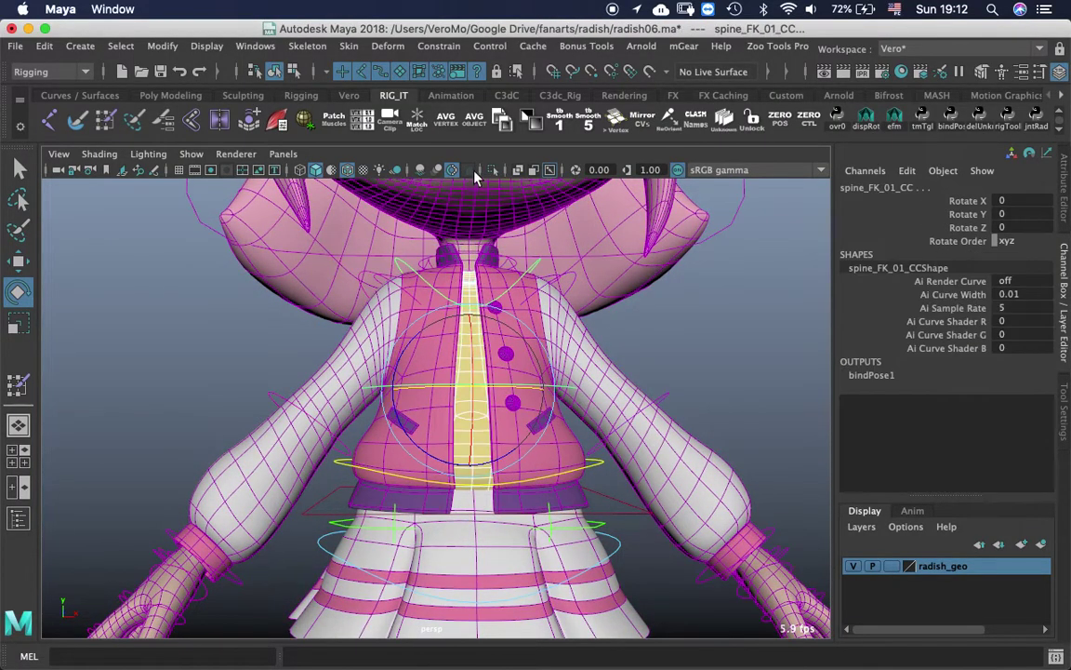
{"action": "left_click", "coordinate": [490, 169]}
{"action": "left_click", "coordinate": [684, 339]}
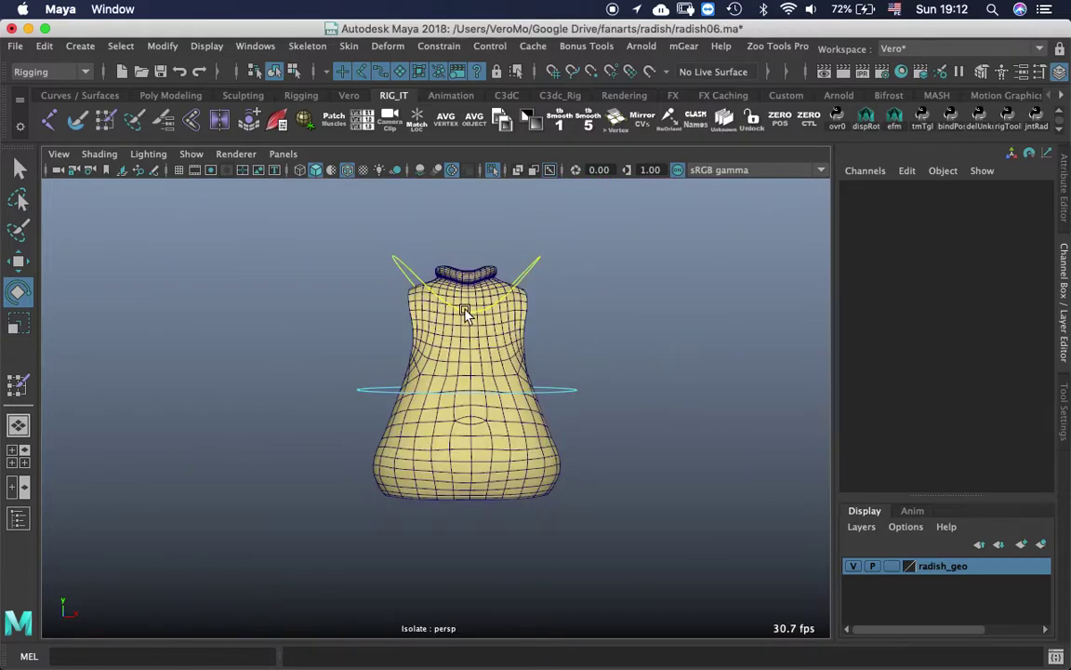
Rotate the spine_FK_01_CC control about -71.8 in Y to twist the isolated blouse, and inspect its deformation up close.
{"action": "left_click", "coordinate": [580, 395]}
{"action": "left_click_drag", "start_coordinate": [521, 395], "coordinate": [446, 409]}
{"action": "left_click", "coordinate": [561, 347]}
{"action": "scroll", "coordinate": [472, 351], "scroll_direction": "up", "scroll_amount": 5}
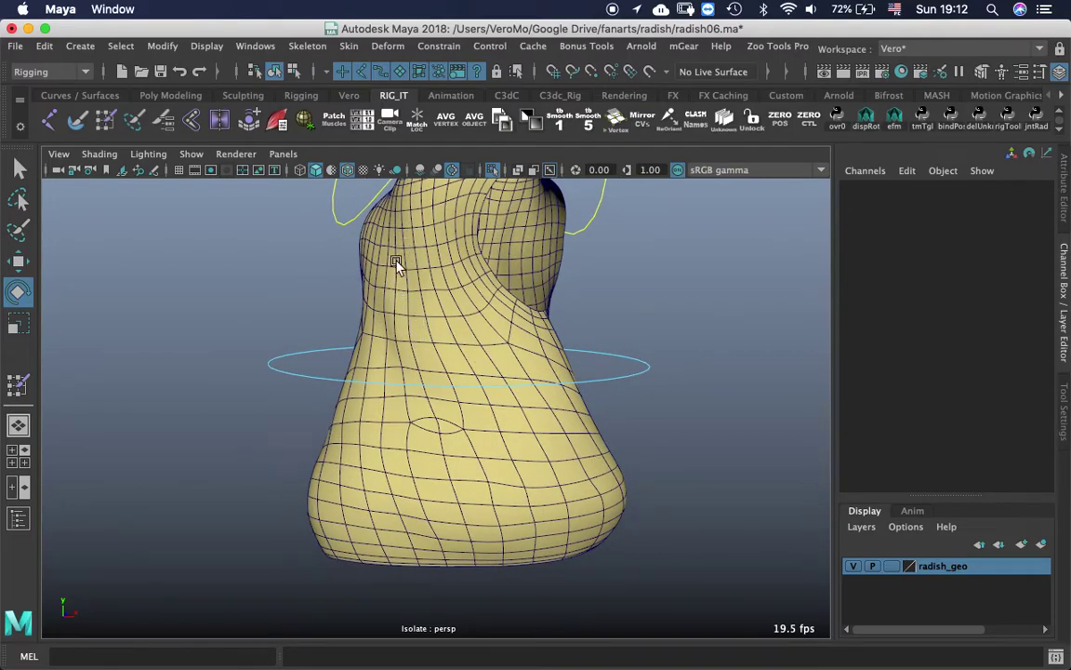
{"action": "left_click_drag", "start_coordinate": [396, 265], "coordinate": [423, 339], "text": "alt"}
Select the blouse, try the Smooth Skin Weight brush on it, and check which deformers are among its inputs.
{"action": "left_click", "coordinate": [440, 345]}
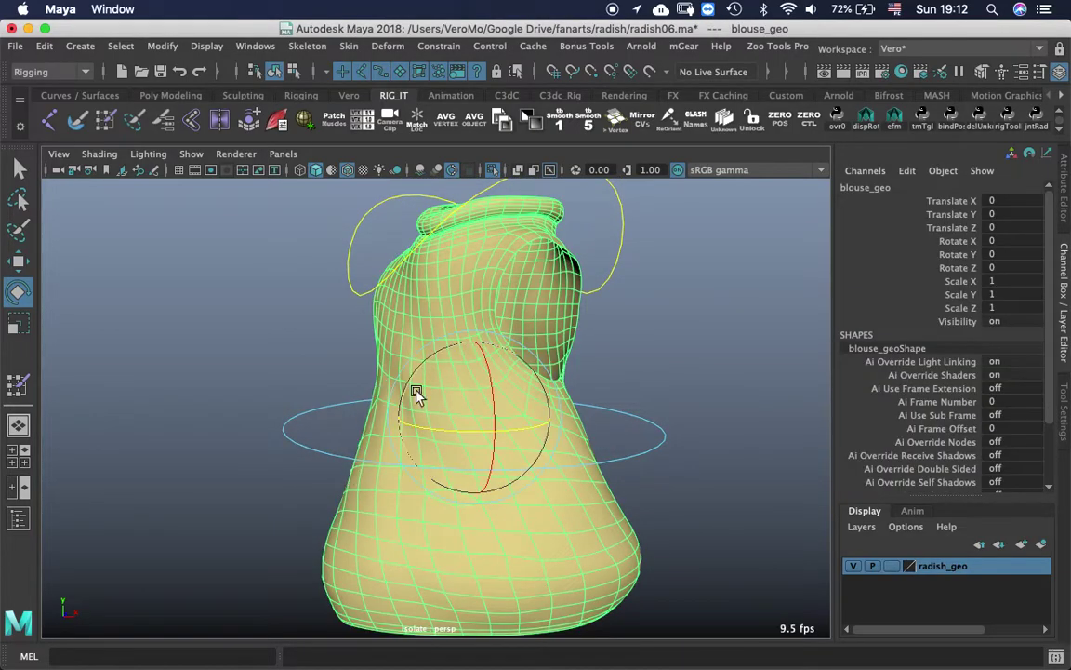
{"action": "left_click", "coordinate": [350, 95]}
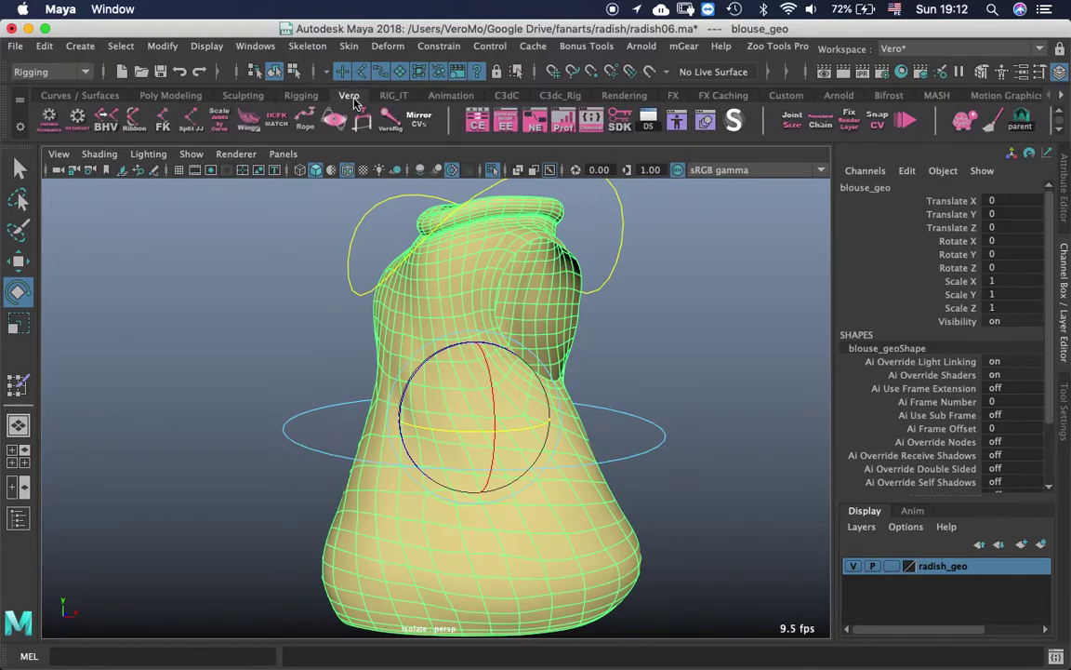
{"action": "left_click", "coordinate": [301, 96]}
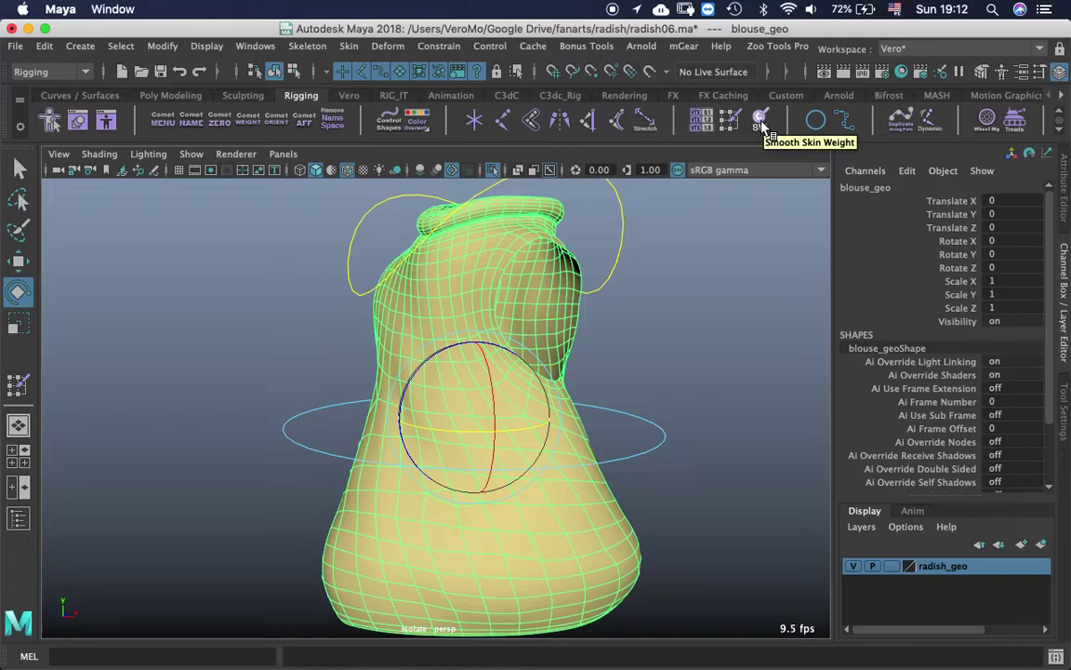
{"action": "left_click", "coordinate": [760, 122]}
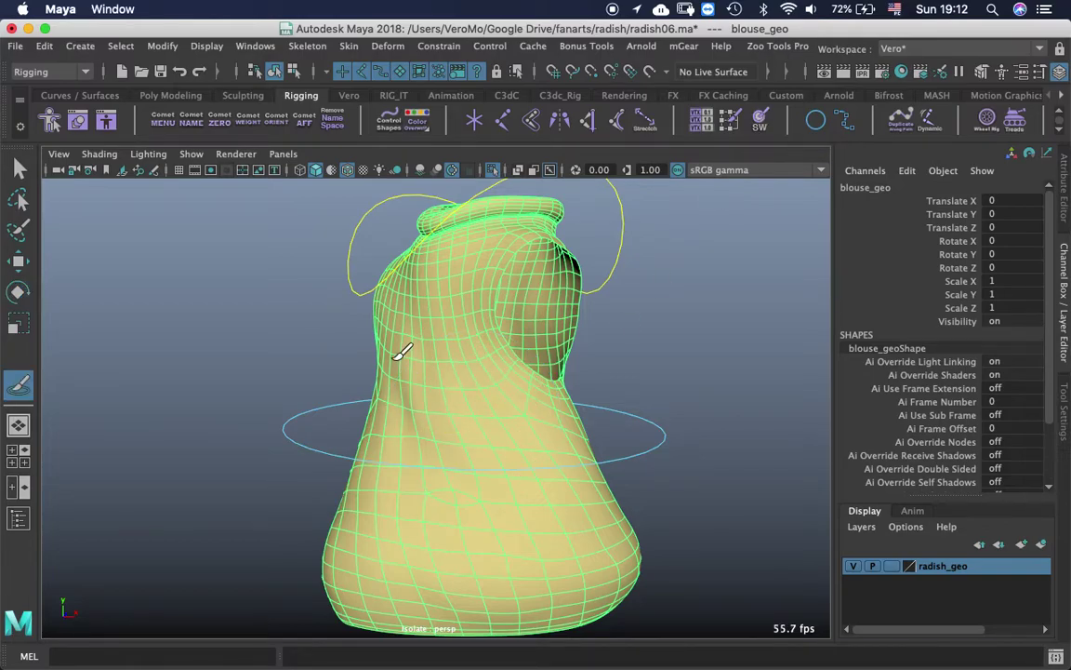
{"action": "left_click", "coordinate": [654, 332]}
{"action": "left_click", "coordinate": [490, 397]}
{"action": "left_click_drag", "start_coordinate": [1050, 335], "coordinate": [1067, 523]}
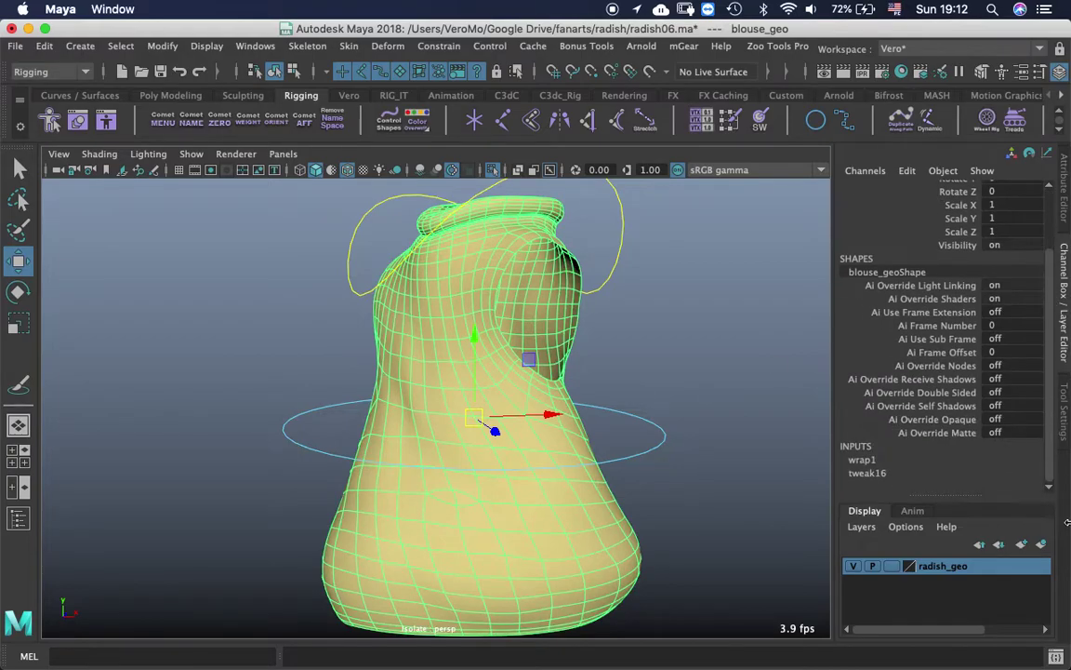
Isolate the body mesh to examine its twisted torso under the clothes, restore the full character view, and clear the selection.
{"action": "left_click", "coordinate": [493, 170]}
{"action": "left_click_drag", "start_coordinate": [488, 305], "coordinate": [486, 251], "text": "alt"}
{"action": "left_click", "coordinate": [482, 257]}
{"action": "left_click", "coordinate": [493, 171]}
{"action": "key", "text": "f"}
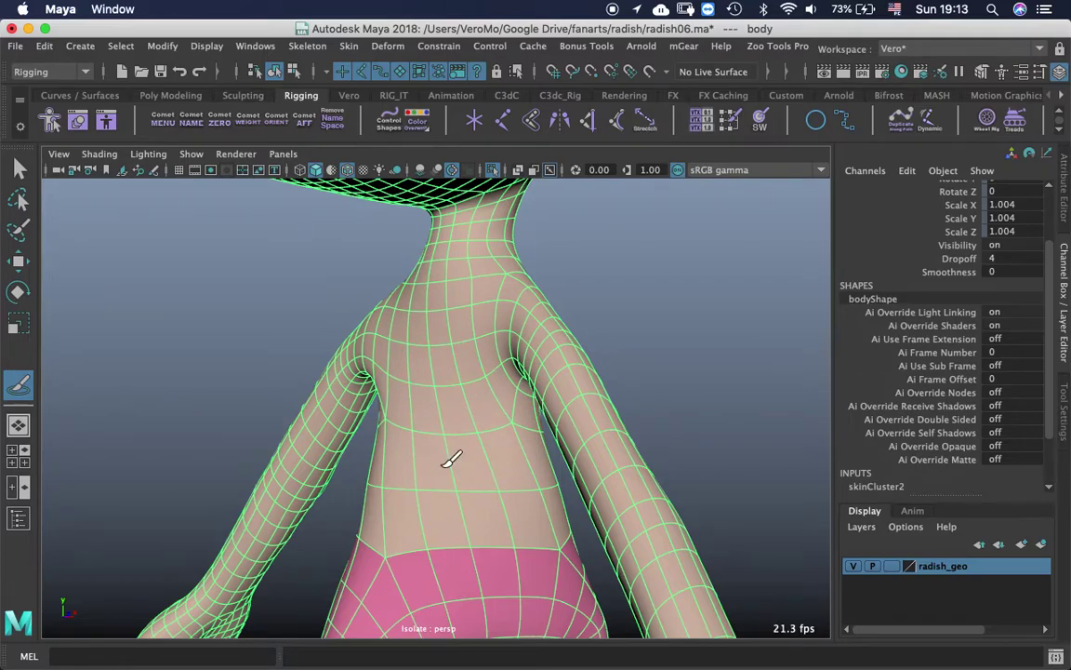
{"action": "left_click", "coordinate": [492, 171]}
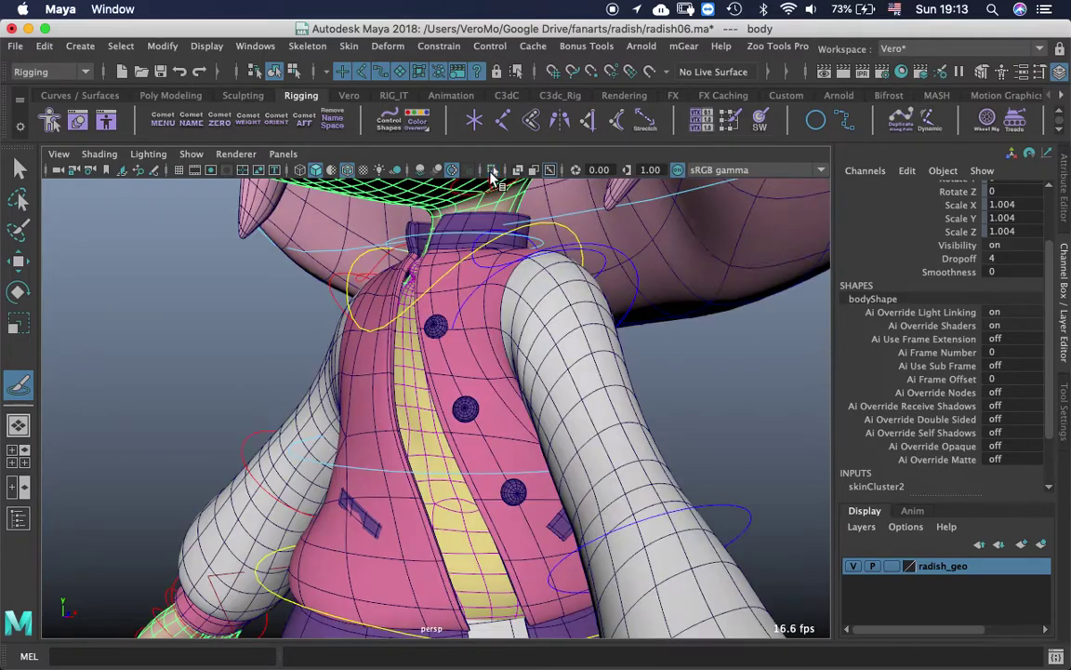
{"action": "left_click_drag", "start_coordinate": [510, 365], "coordinate": [445, 384], "text": "alt"}
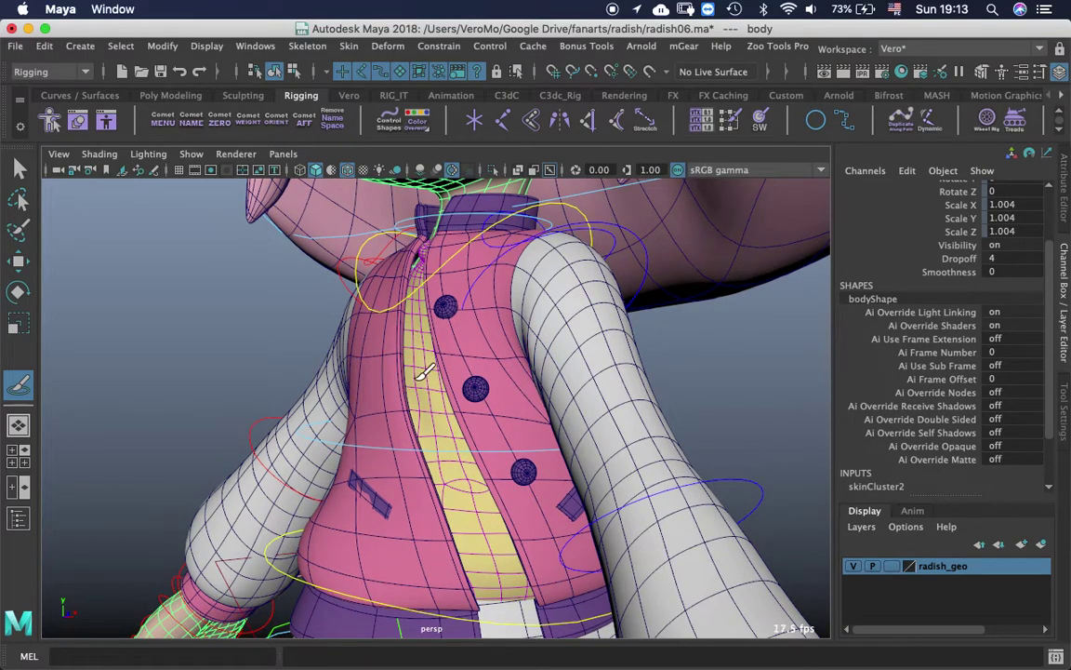
{"action": "left_click", "coordinate": [131, 335]}
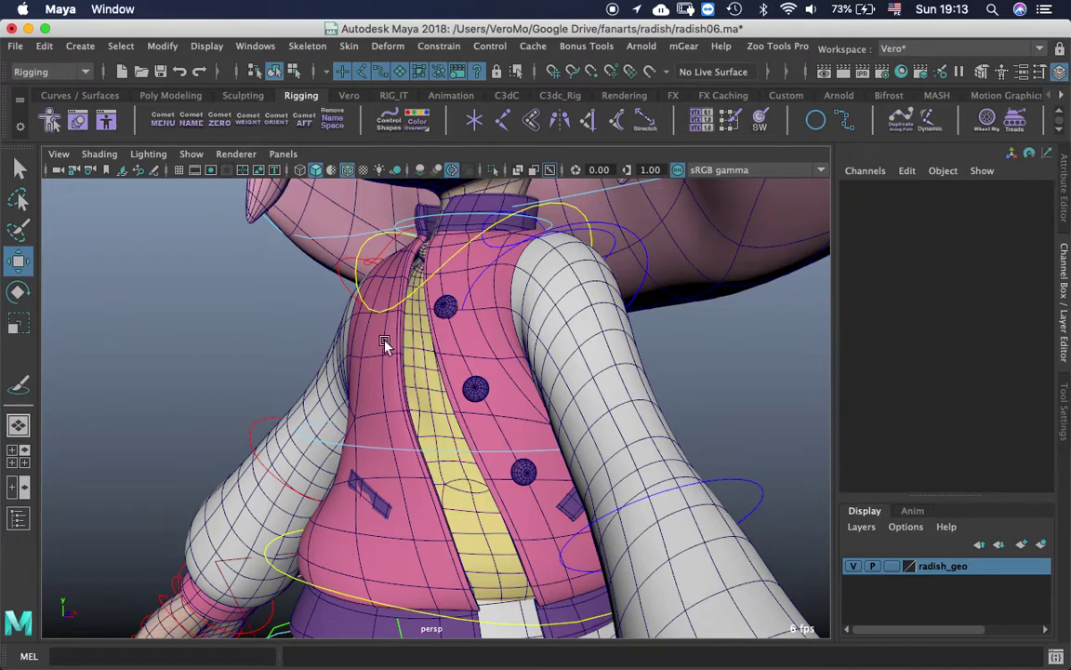
Select the spine_FK_01_CC control and reset its Rotate X, Y and Z to 0.
{"action": "scroll", "coordinate": [479, 367], "scroll_direction": "down", "scroll_amount": 5}
{"action": "left_click", "coordinate": [414, 359]}
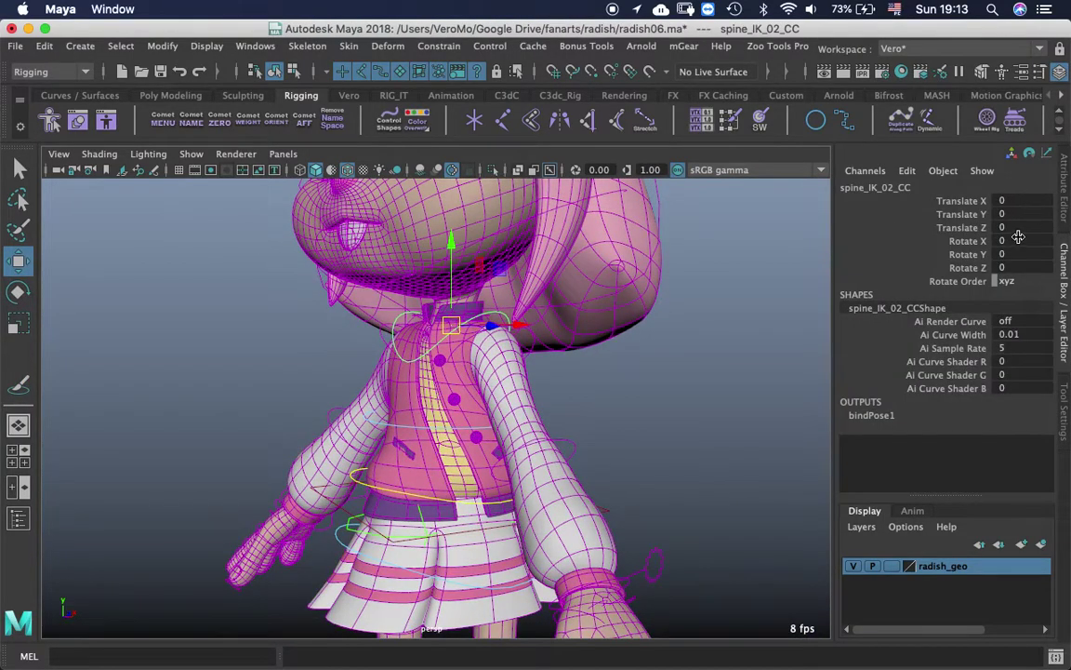
{"action": "left_click", "coordinate": [793, 378]}
{"action": "left_click", "coordinate": [426, 423]}
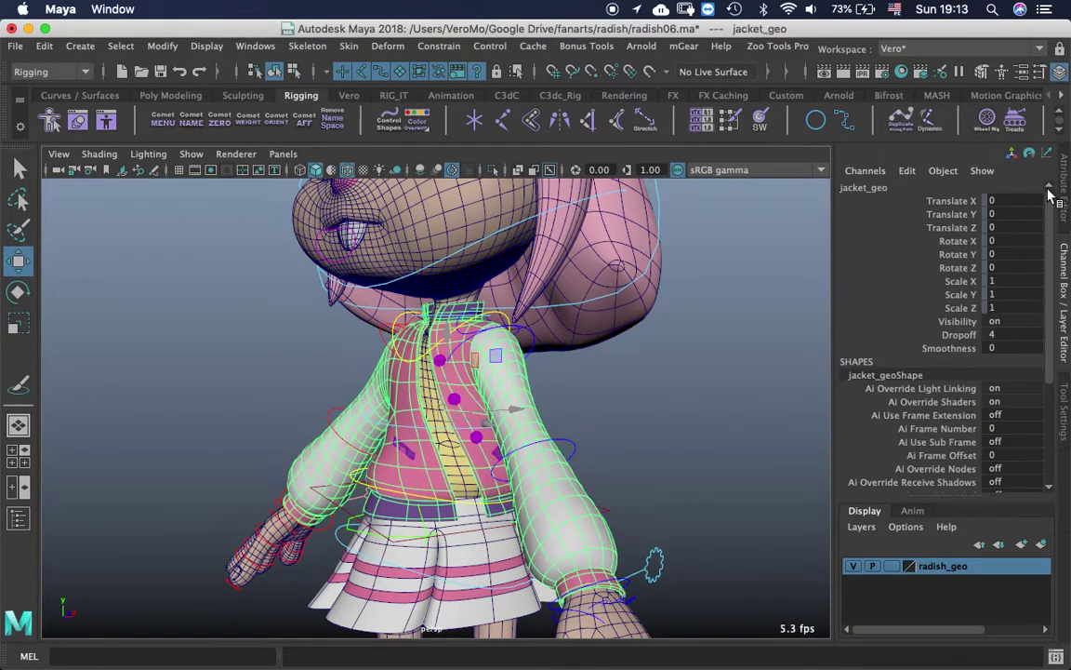
{"action": "left_click", "coordinate": [718, 458]}
{"action": "left_click", "coordinate": [434, 433]}
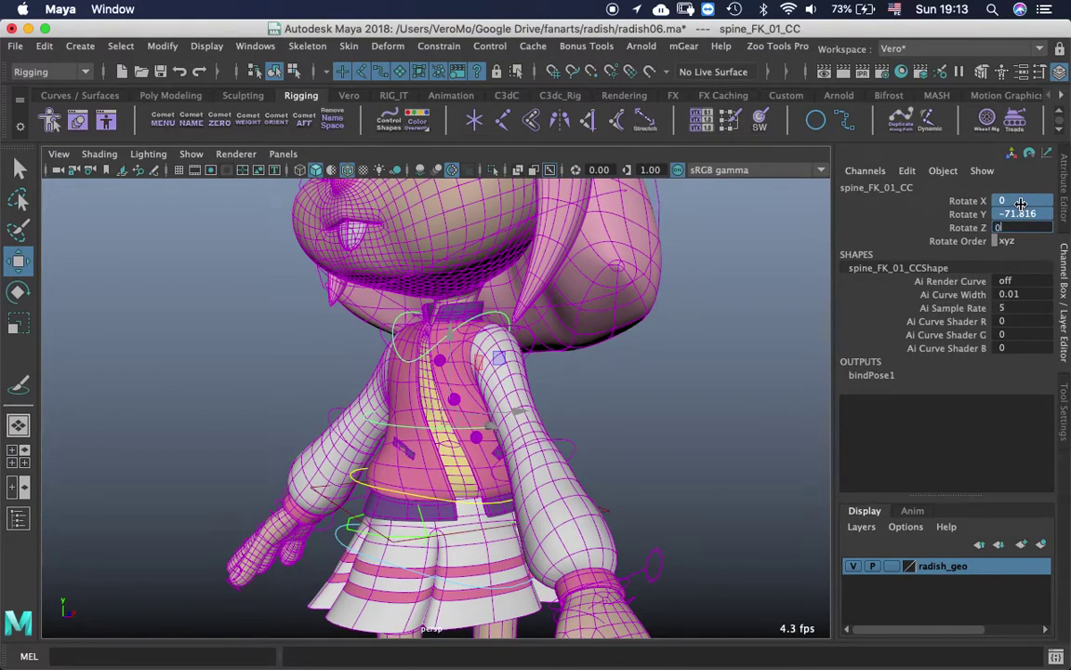
{"action": "key", "text": "Return"}
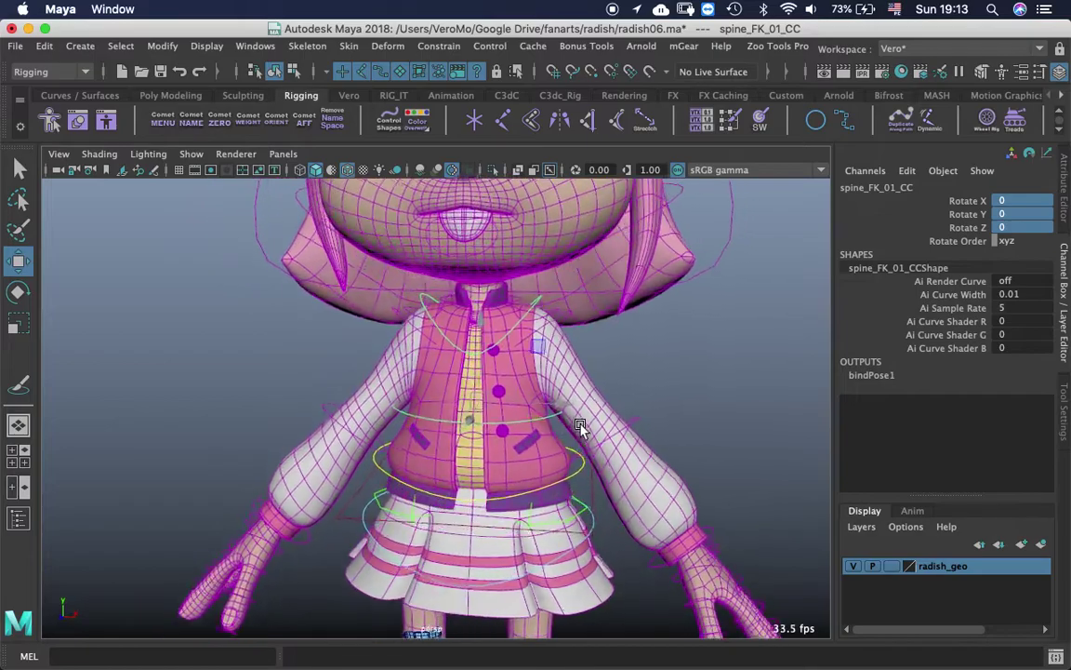
Try rotating the reset spine_FK_01_CC control from the front to test the torso deformation, and undo the rotation.
{"action": "key", "text": "e"}
{"action": "left_click_drag", "start_coordinate": [519, 349], "coordinate": [476, 363]}
{"action": "key", "text": "super+z"}
{"action": "key", "text": "super+z"}
{"action": "scroll", "coordinate": [558, 426], "scroll_direction": "down", "scroll_amount": 4}
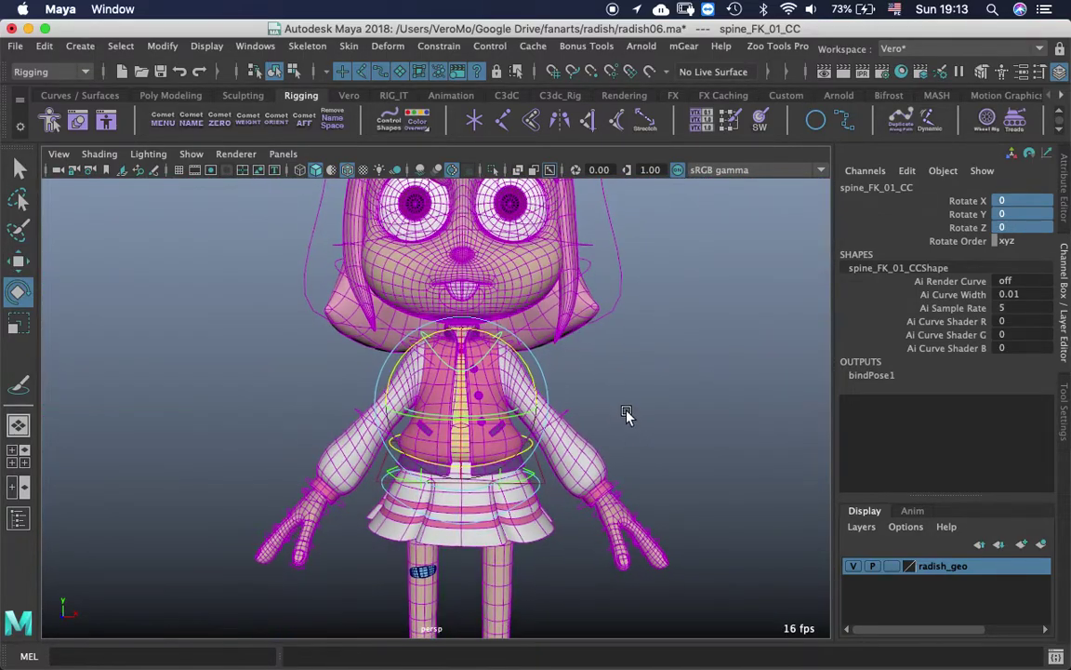
Try rotating the chest control spine_IK_02_CC, undo the rotation, and clear the selection.
{"action": "left_click", "coordinate": [620, 403]}
{"action": "left_click", "coordinate": [467, 349]}
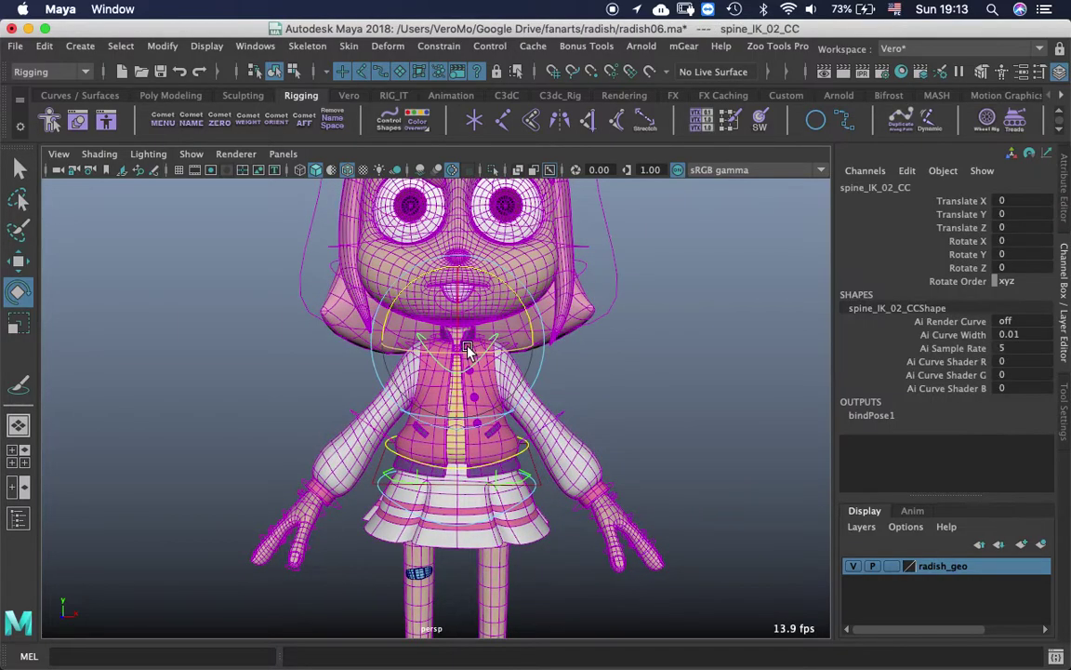
{"action": "left_click_drag", "start_coordinate": [468, 346], "coordinate": [432, 305]}
{"action": "key", "text": "super+z"}
{"action": "left_click", "coordinate": [633, 372]}
Select the lower head control LoHead_CC, try moving and rotating it to deform the face, and undo each change.
{"action": "left_click_drag", "start_coordinate": [633, 372], "coordinate": [482, 423], "text": "alt"}
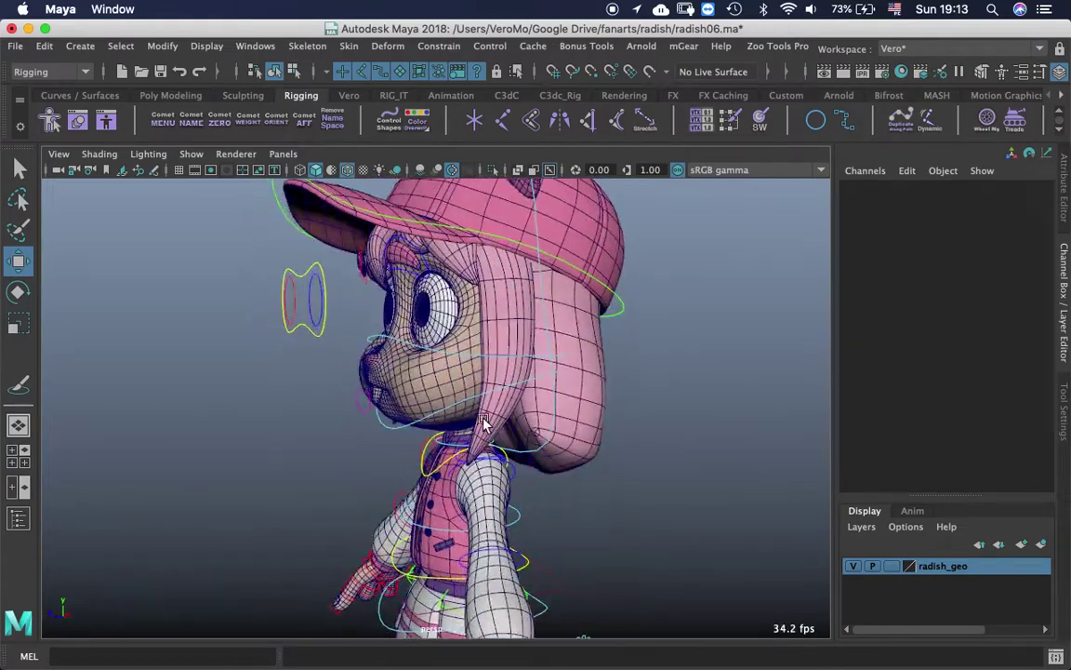
{"action": "left_click", "coordinate": [551, 416]}
{"action": "left_click_drag", "start_coordinate": [553, 411], "coordinate": [454, 315], "text": "alt"}
{"action": "left_click", "coordinate": [496, 359]}
{"action": "key", "text": "super+z"}
{"action": "left_click", "coordinate": [478, 364]}
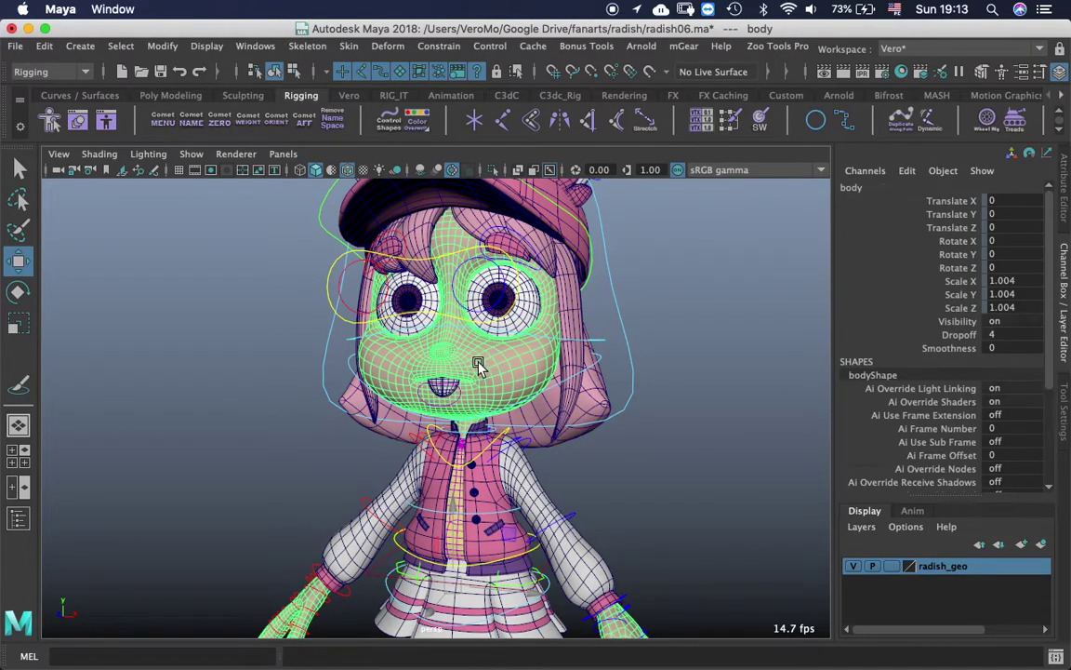
{"action": "left_click", "coordinate": [554, 387]}
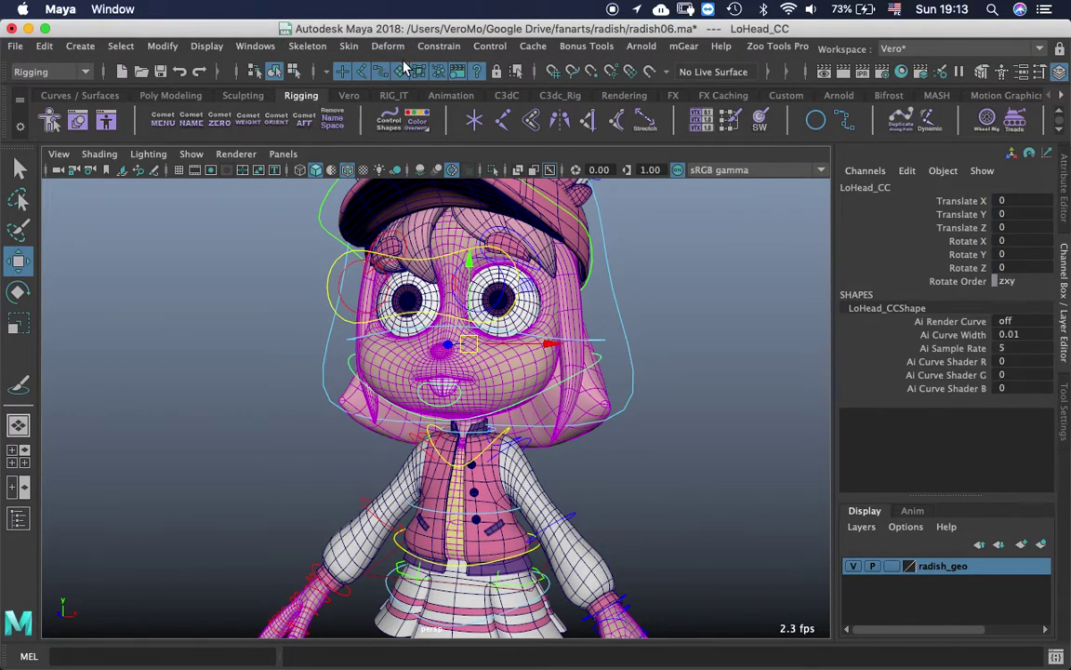
{"action": "left_click_drag", "start_coordinate": [448, 369], "coordinate": [473, 366]}
{"action": "key", "text": "super+z"}
{"action": "key", "text": "e"}
{"action": "key", "text": "ctrl+z"}
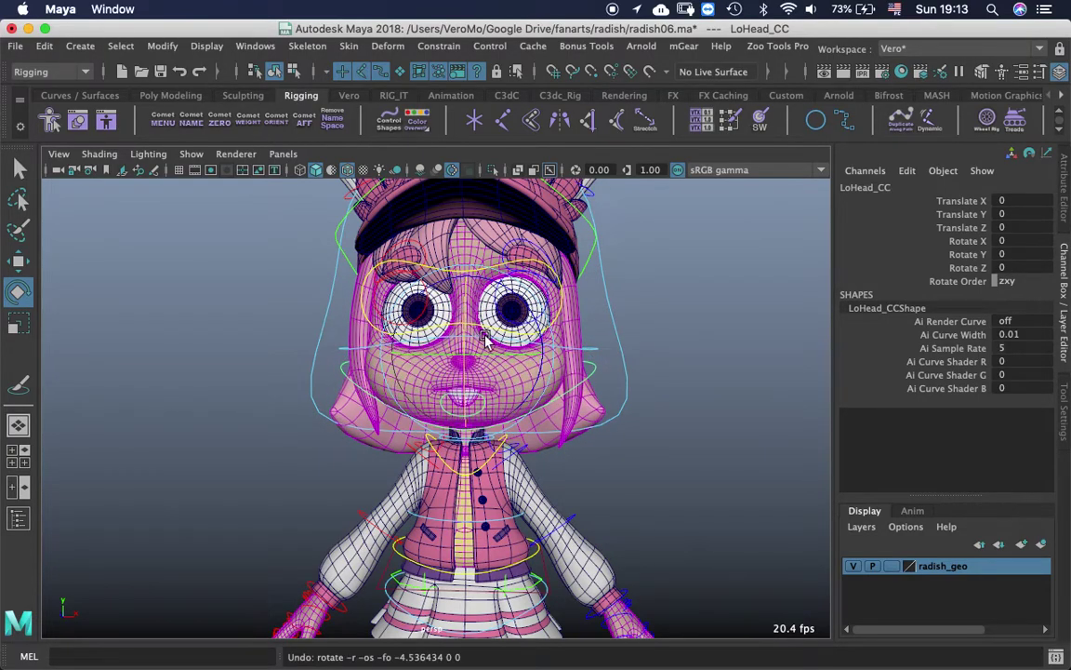
Try rotating LoHead_CC in Z from the front, undo the rotation, and clear the selection.
{"action": "mouse_move", "coordinate": [551, 347]}
{"action": "left_mouse_down"}
{"action": "mouse_move", "coordinate": [507, 306]}
{"action": "mouse_move", "coordinate": [536, 335]}
{"action": "left_mouse_up"}
{"action": "key", "text": "ctrl+z"}
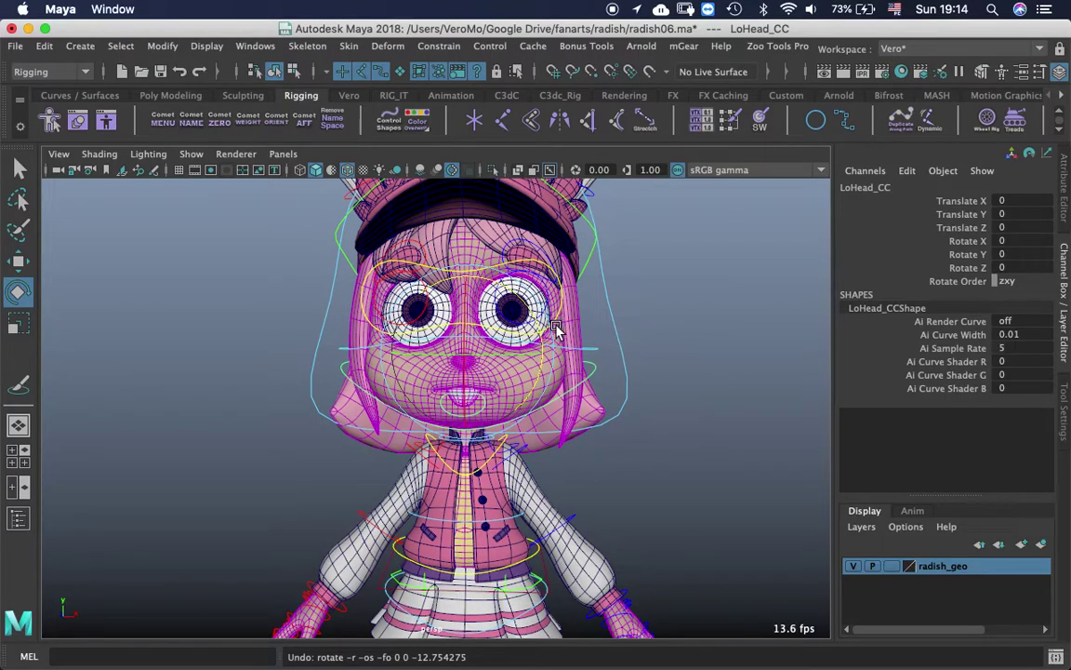
{"action": "right_click_drag", "start_coordinate": [556, 328], "coordinate": [610, 296], "text": "alt"}
{"action": "middle_click_drag", "start_coordinate": [610, 297], "coordinate": [405, 390], "text": "alt"}
{"action": "left_click_drag", "start_coordinate": [404, 390], "coordinate": [492, 316], "text": "alt"}
{"action": "mouse_move", "coordinate": [480, 328]}
{"action": "middle_mouse_down"}
{"action": "mouse_move", "coordinate": [471, 359]}
{"action": "mouse_move", "coordinate": [476, 305]}
{"action": "middle_mouse_up"}
{"action": "left_click", "coordinate": [715, 311]}
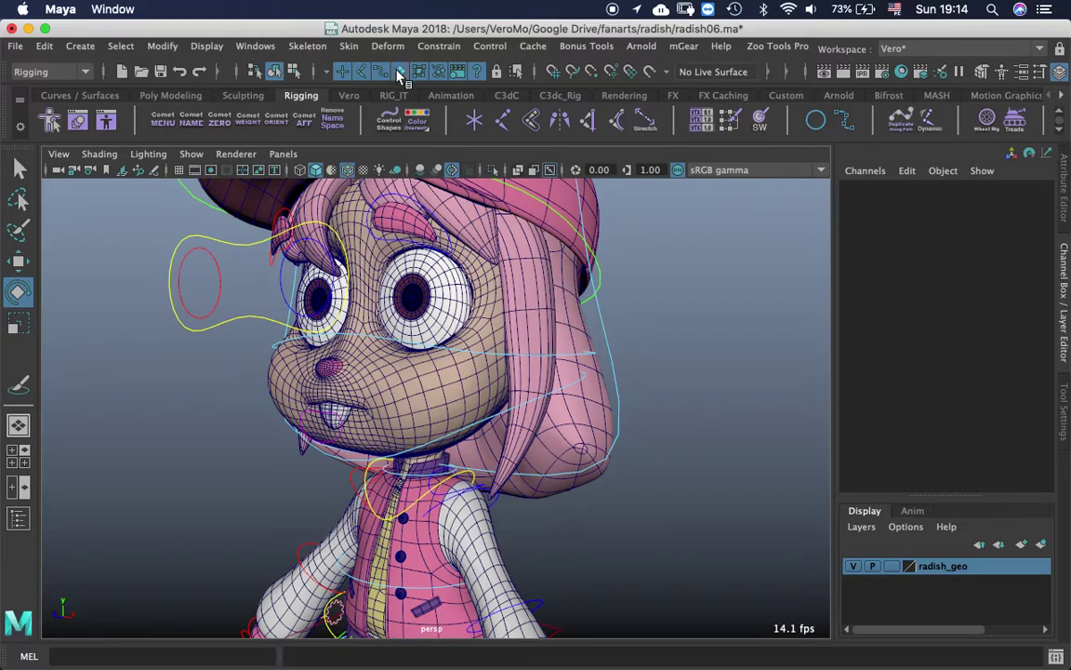
Add the back hair and side strands to a new display layer and hide that layer.
{"action": "left_click", "coordinate": [544, 290]}
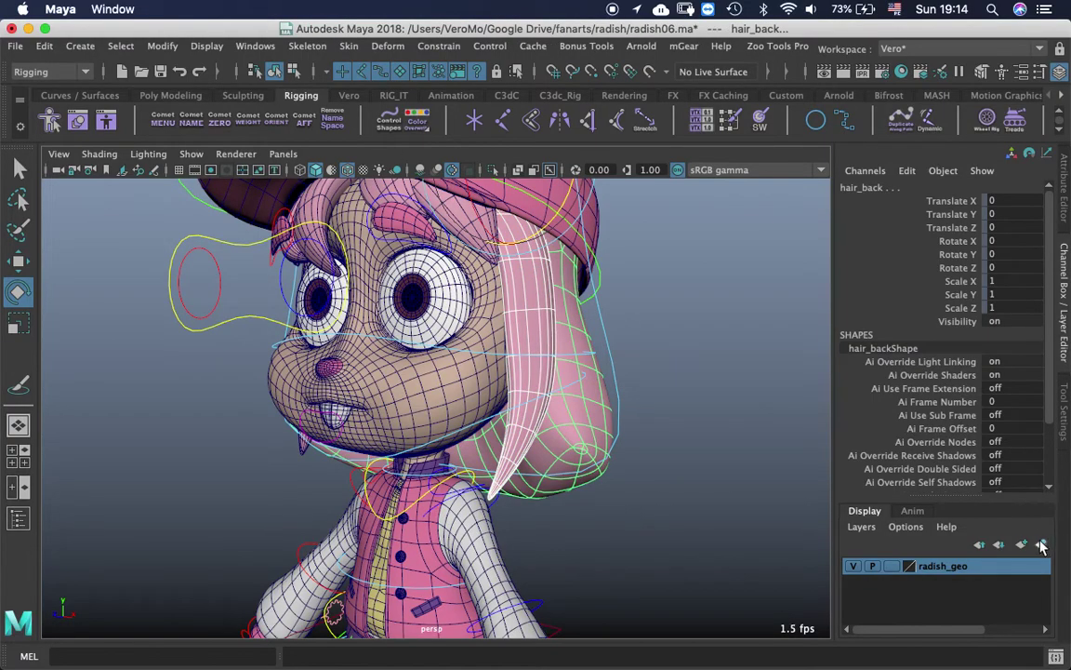
{"action": "left_click", "coordinate": [853, 565]}
{"action": "left_click", "coordinate": [801, 503]}
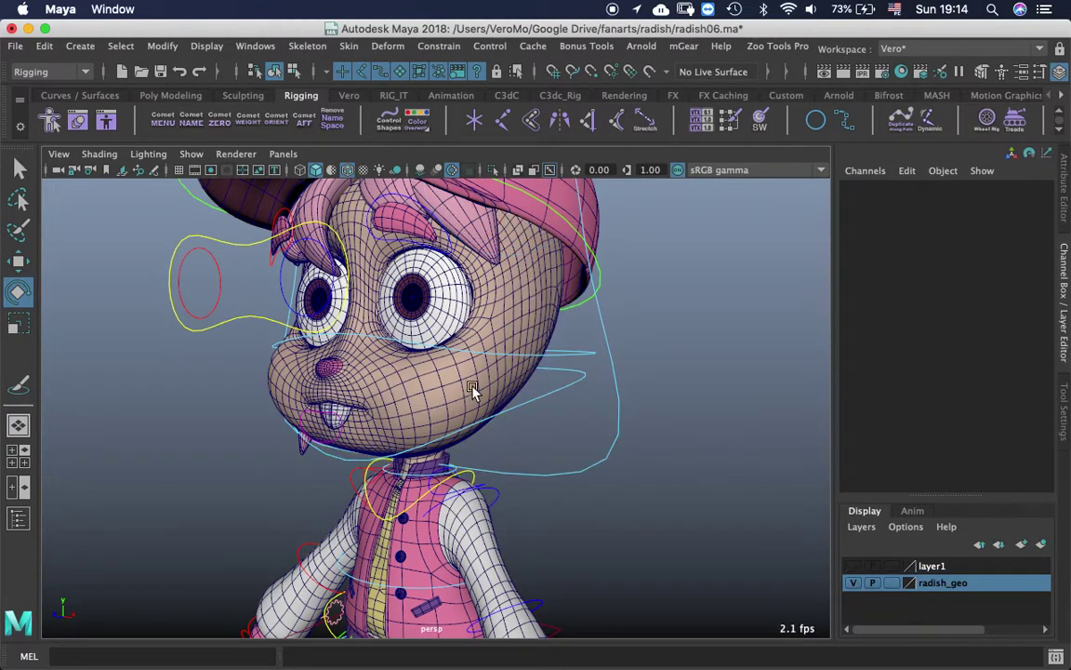
Select LoHead_CC and try rotating it in Z to check the face deformation without the hair, undoing each rotation.
{"action": "left_click", "coordinate": [522, 402]}
{"action": "left_click_drag", "start_coordinate": [477, 330], "coordinate": [450, 318]}
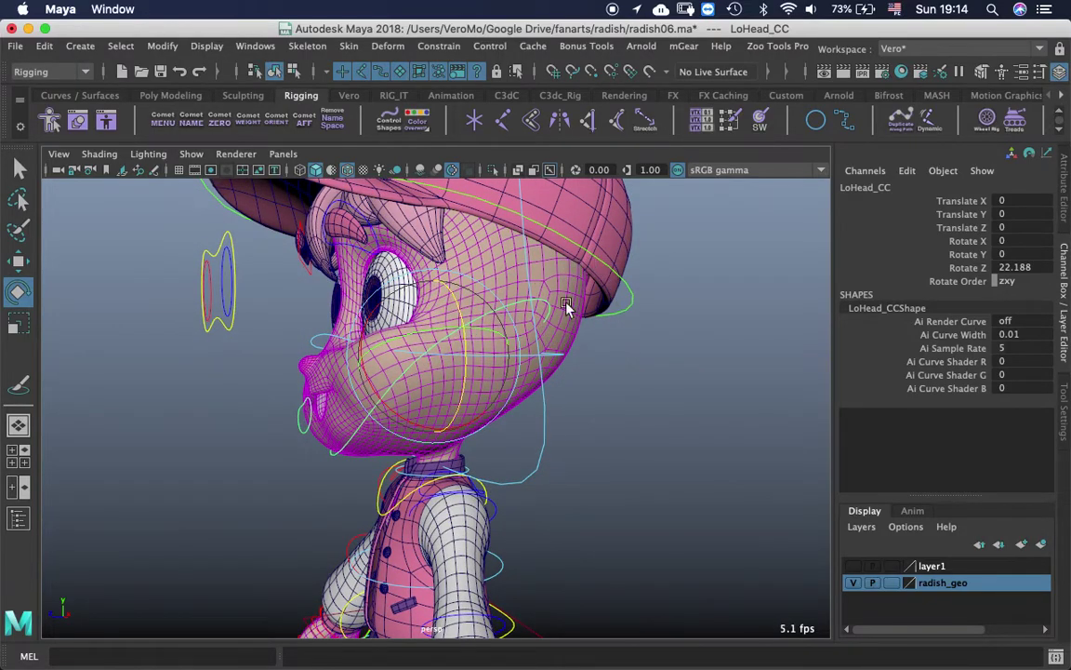
{"action": "key", "text": "z"}
{"action": "key", "text": "z"}
{"action": "key", "text": "z"}
{"action": "key", "text": "z"}
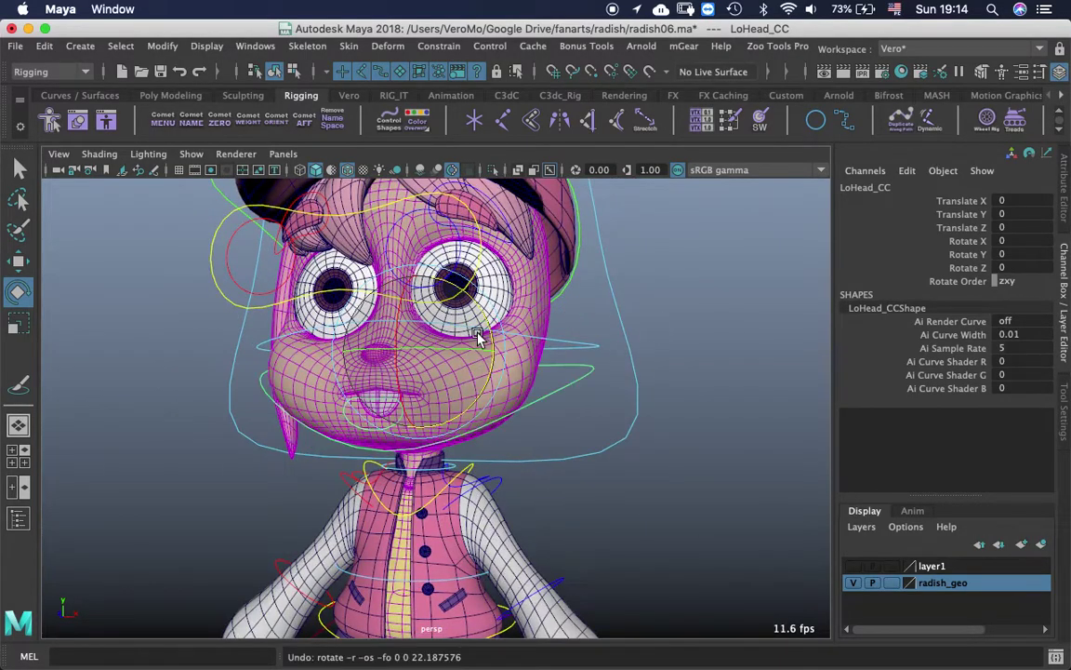
{"action": "left_click_drag", "start_coordinate": [504, 376], "coordinate": [499, 424]}
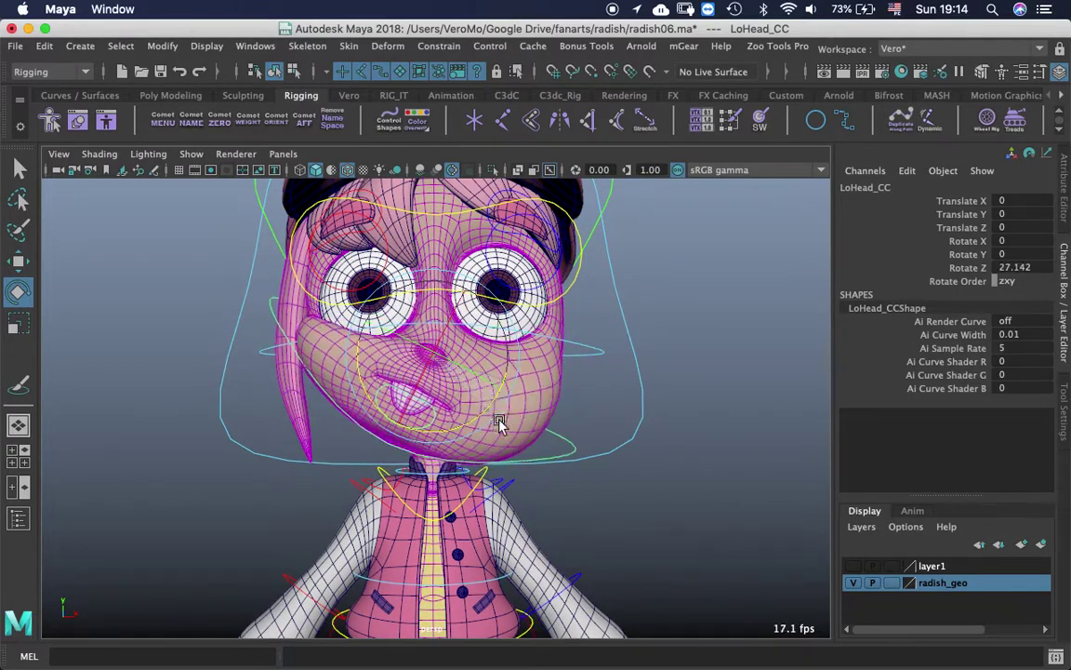
{"action": "key", "text": "z"}
Select the upper head control UpHead_CC, try rotating it in X, and undo the rotation.
{"action": "left_click", "coordinate": [577, 346]}
{"action": "middle_click_drag", "start_coordinate": [577, 346], "coordinate": [597, 411], "text": "alt"}
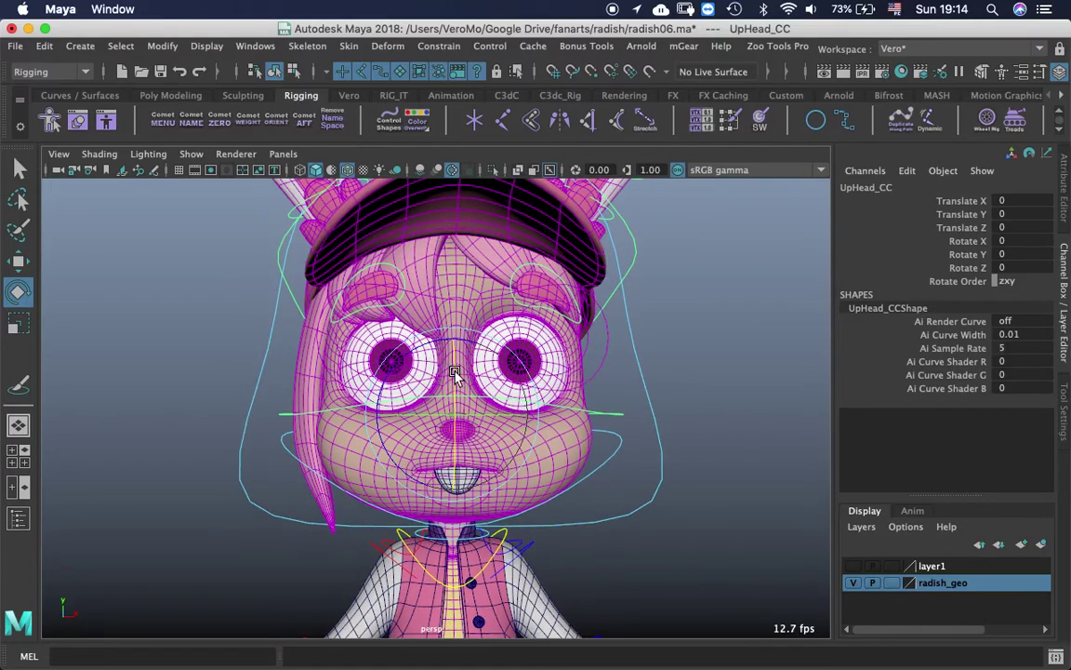
{"action": "mouse_move", "coordinate": [455, 376]}
{"action": "left_mouse_down"}
{"action": "mouse_move", "coordinate": [455, 359]}
{"action": "mouse_move", "coordinate": [457, 376]}
{"action": "left_mouse_up"}
{"action": "key", "text": "z"}
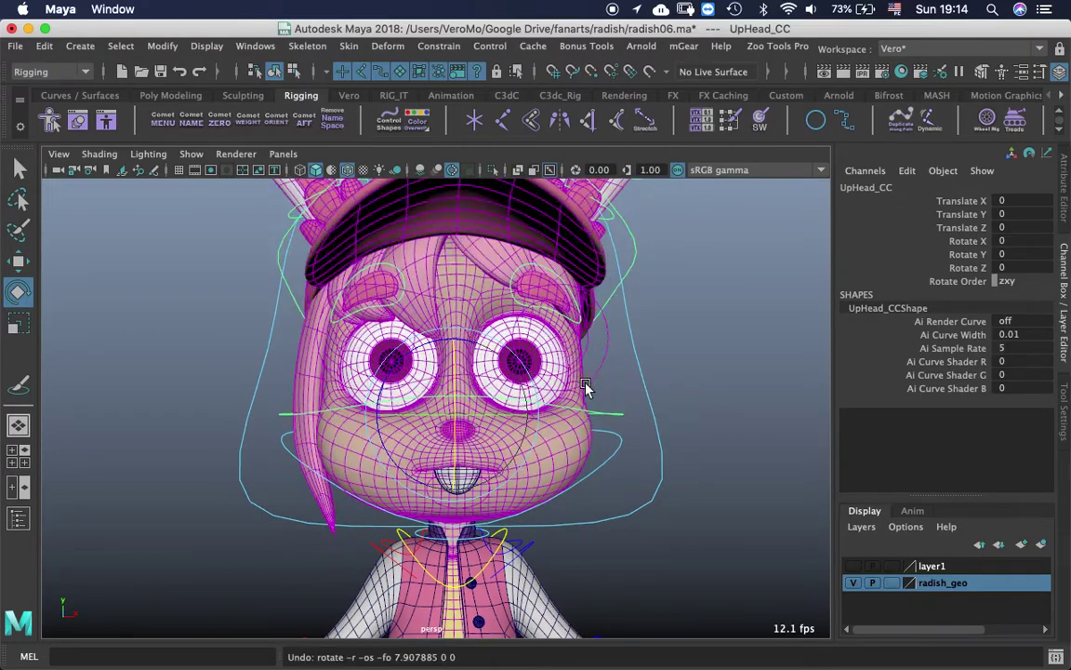
{"action": "middle_click_drag", "start_coordinate": [615, 396], "coordinate": [585, 362], "text": "alt"}
{"action": "right_click_drag", "start_coordinate": [624, 429], "coordinate": [571, 452], "text": "alt"}
{"action": "middle_click_drag", "start_coordinate": [571, 452], "coordinate": [604, 426], "text": "alt"}
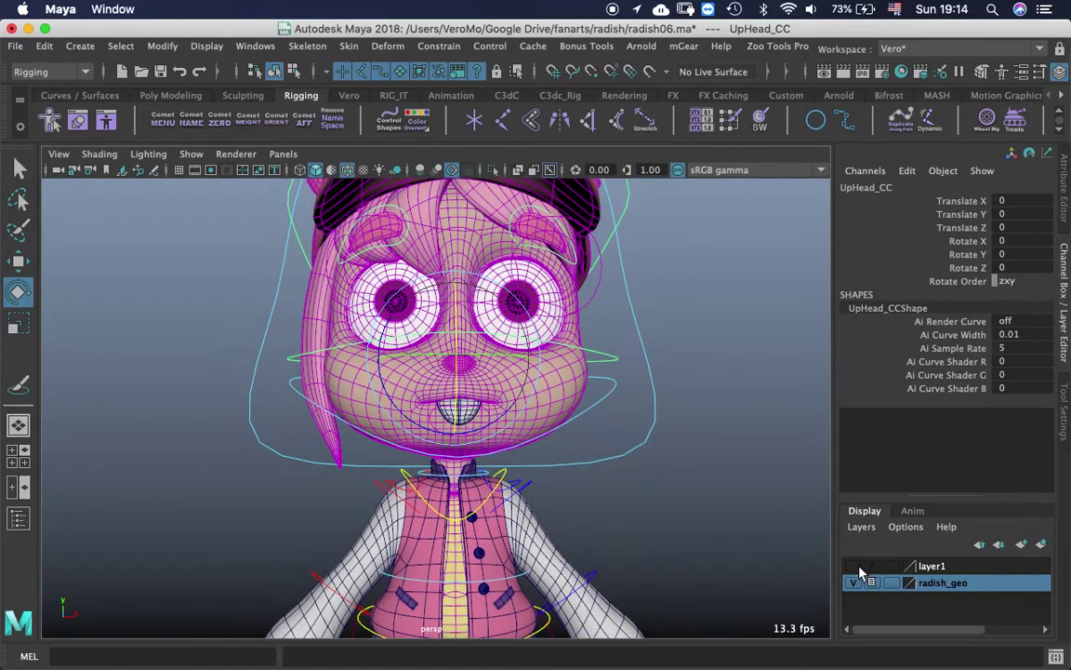
Show the hair layer layer1 again and select head_CC, trying an X rotation of the head and undoing it.
{"action": "left_click", "coordinate": [856, 566]}
{"action": "left_click_drag", "start_coordinate": [614, 409], "coordinate": [604, 446], "text": "alt"}
{"action": "left_click", "coordinate": [627, 433]}
{"action": "left_click", "coordinate": [501, 336]}
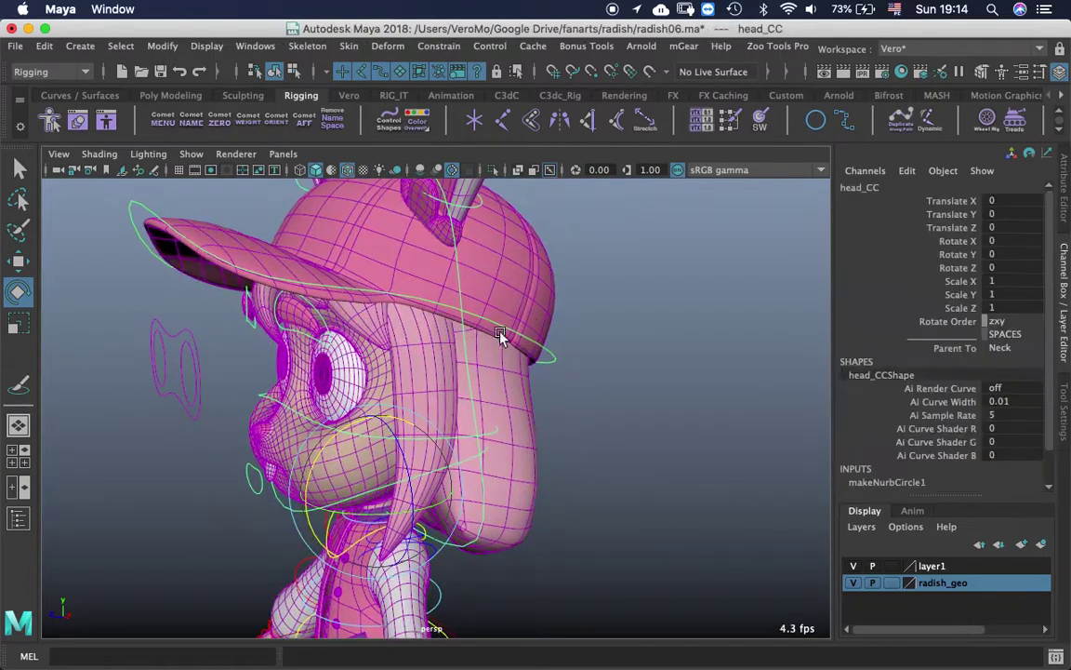
{"action": "left_click_drag", "start_coordinate": [500, 337], "coordinate": [438, 354], "text": "alt"}
{"action": "key", "text": "z"}
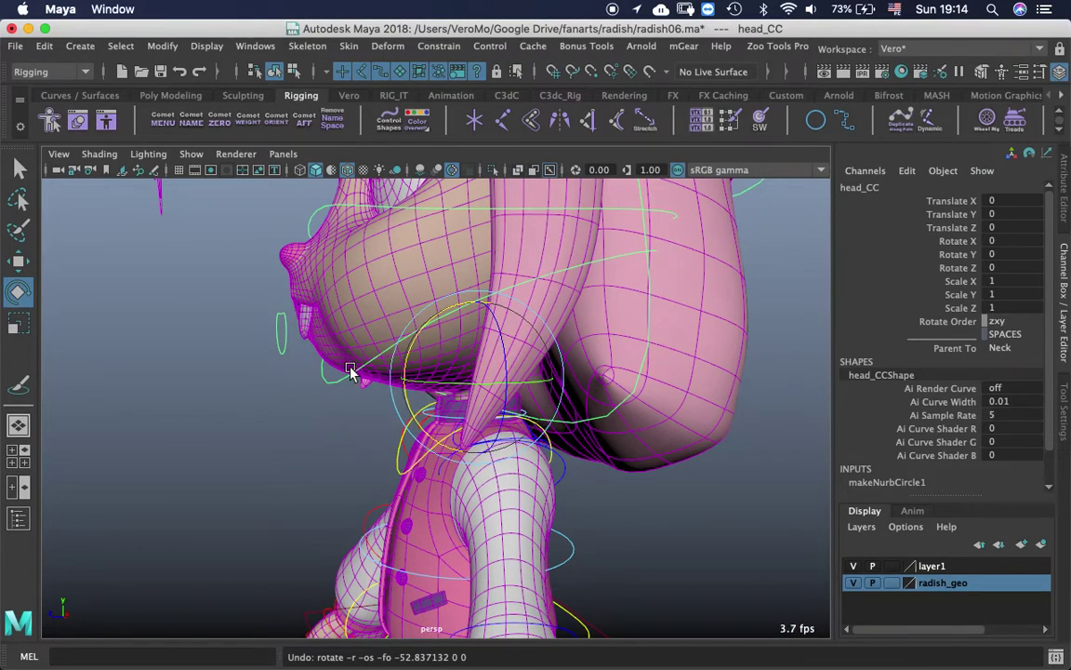
Select the jaw control jaw_CC, try moving it downward to deform the lower face, and undo the move.
{"action": "left_click", "coordinate": [284, 337]}
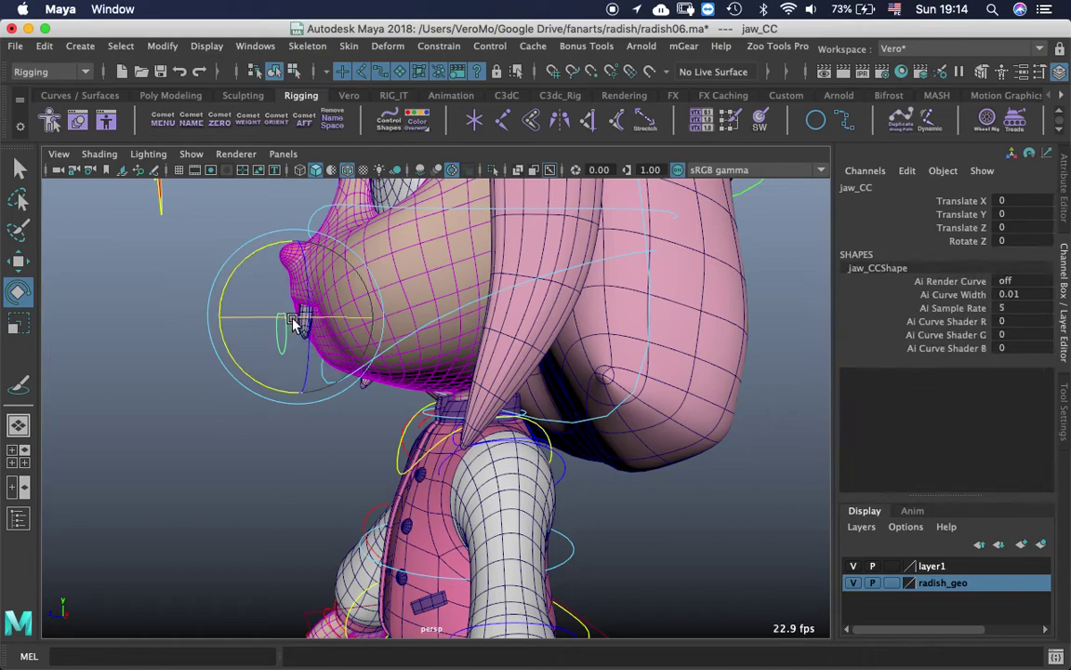
{"action": "left_click_drag", "start_coordinate": [279, 332], "coordinate": [313, 420]}
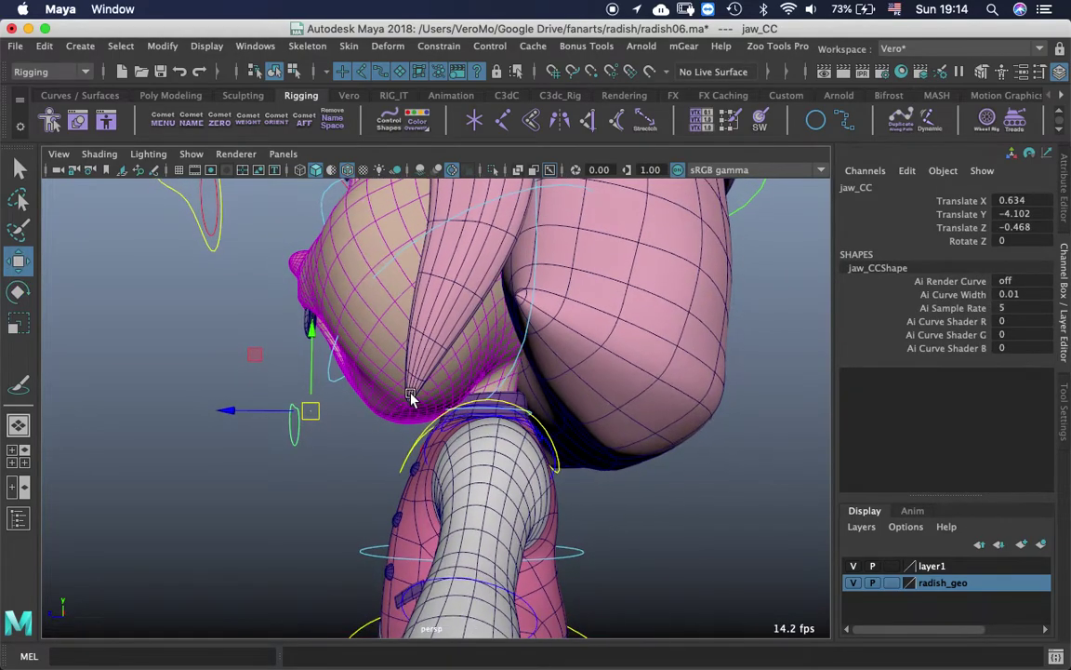
{"action": "key", "text": "z"}
Reselect head_CC, try tilting the whole head in X, undo the rotation, and clear the selection.
{"action": "left_click", "coordinate": [527, 369]}
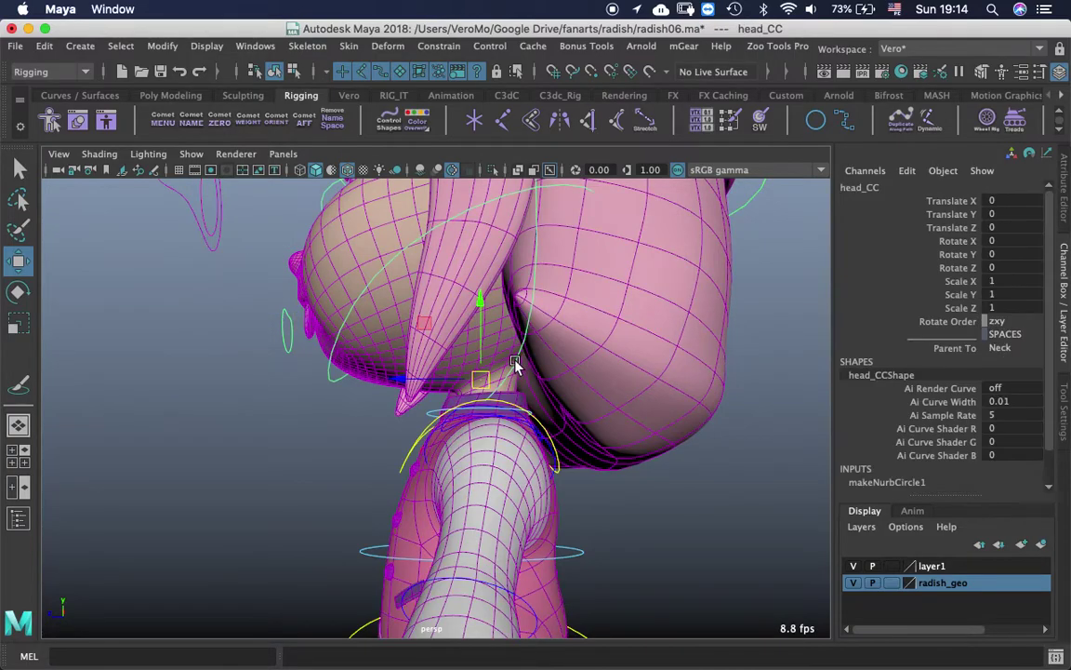
{"action": "left_click_drag", "start_coordinate": [418, 351], "coordinate": [474, 359]}
{"action": "left_click_drag", "start_coordinate": [565, 398], "coordinate": [484, 384], "text": "alt"}
{"action": "key", "text": "super+z"}
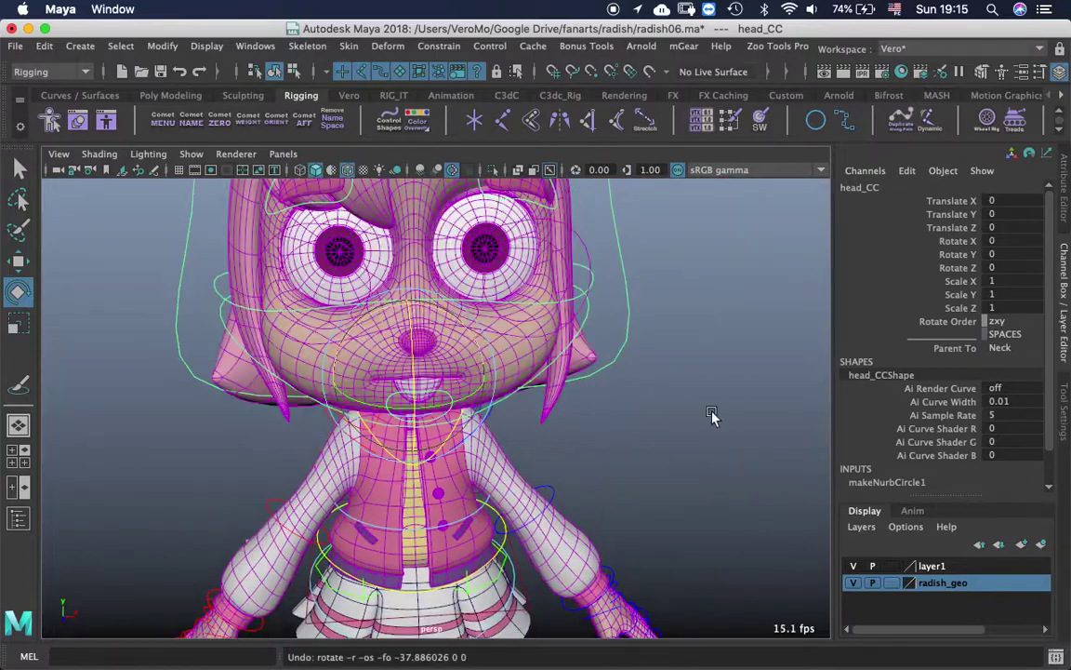
{"action": "right_click_drag", "start_coordinate": [712, 418], "coordinate": [645, 390], "text": "alt"}
{"action": "left_click_drag", "start_coordinate": [646, 390], "coordinate": [507, 325], "text": "alt"}
{"action": "middle_click_drag", "start_coordinate": [604, 290], "coordinate": [625, 381], "text": "alt"}
{"action": "left_click", "coordinate": [625, 381]}
Select only the left ear's controls, try rotating them together in Z to curl the ear, and undo the rotation.
{"action": "left_click_drag", "start_coordinate": [625, 381], "coordinate": [493, 277], "text": "alt"}
{"action": "middle_click_drag", "start_coordinate": [493, 277], "coordinate": [519, 406], "text": "alt"}
{"action": "left_click_drag", "start_coordinate": [519, 407], "coordinate": [566, 308], "text": "alt"}
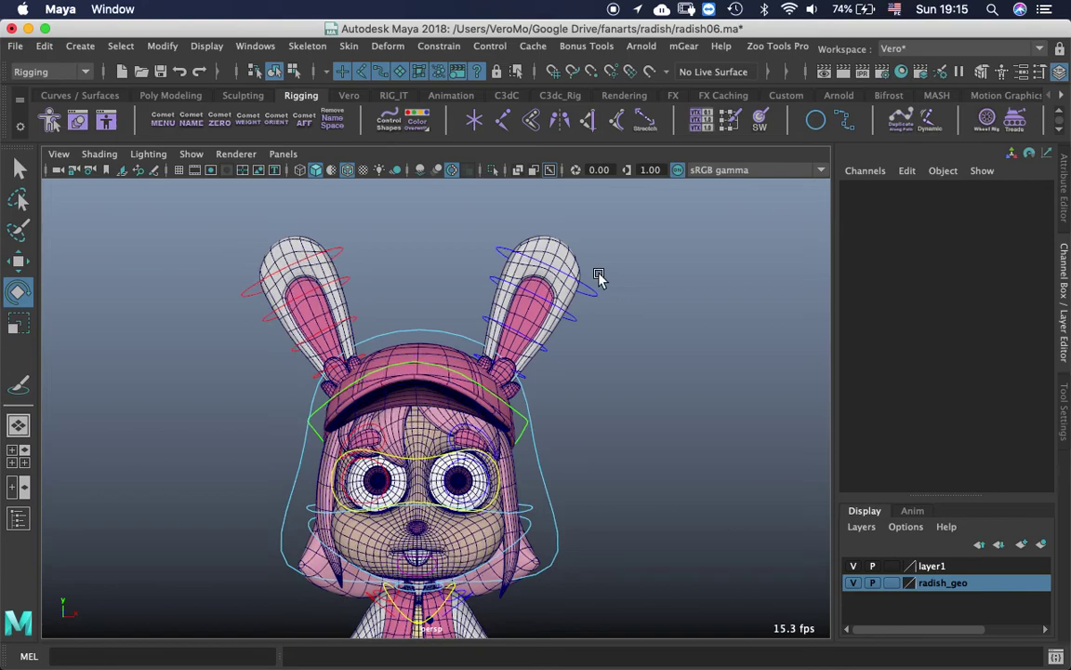
{"action": "left_click_drag", "start_coordinate": [532, 375], "coordinate": [563, 294]}
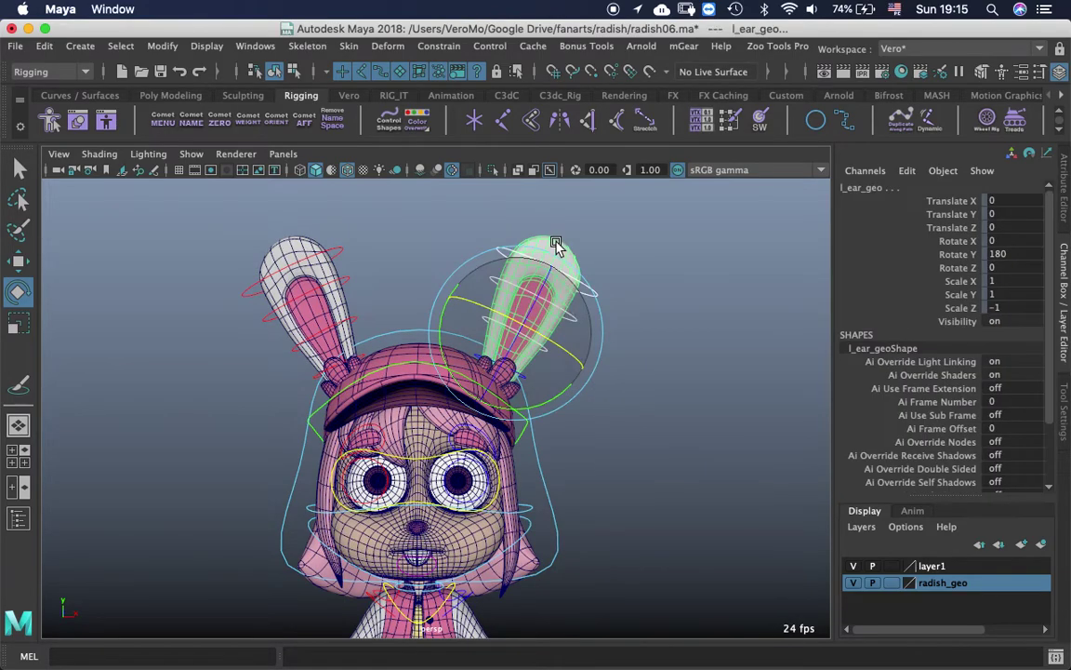
{"action": "left_click", "coordinate": [574, 282]}
{"action": "left_click_drag", "start_coordinate": [439, 316], "coordinate": [438, 282]}
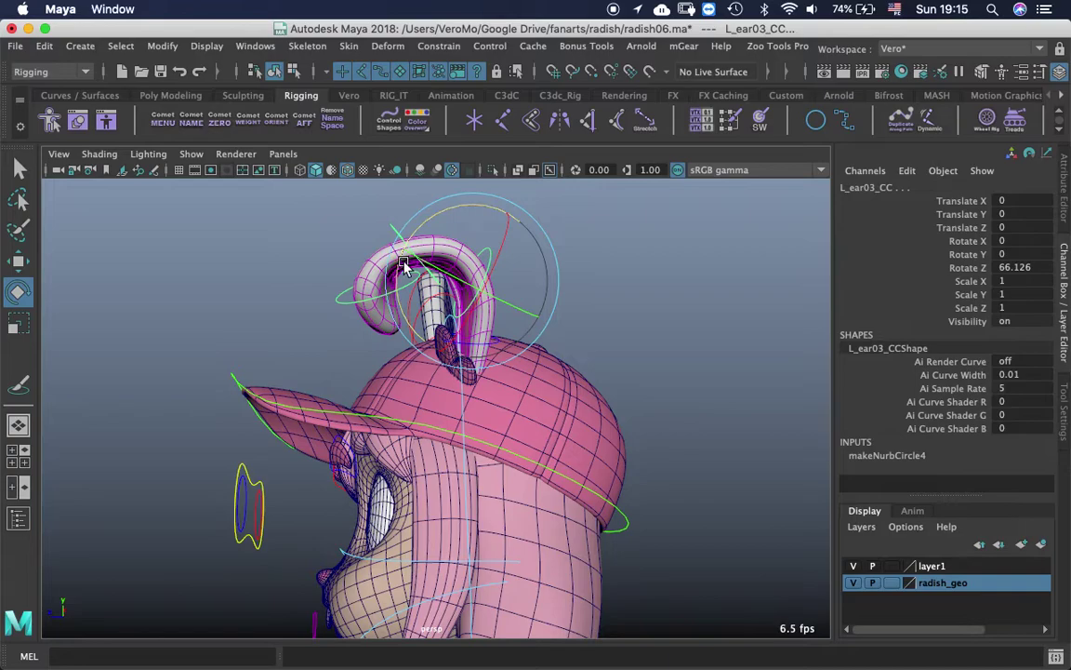
{"action": "key", "text": "z"}
Try curling the left ear controls in Z once more with the full upper body in view, and undo it.
{"action": "left_click_drag", "start_coordinate": [581, 318], "coordinate": [573, 433], "text": "alt"}
{"action": "left_click_drag", "start_coordinate": [457, 490], "coordinate": [518, 439], "text": "alt"}
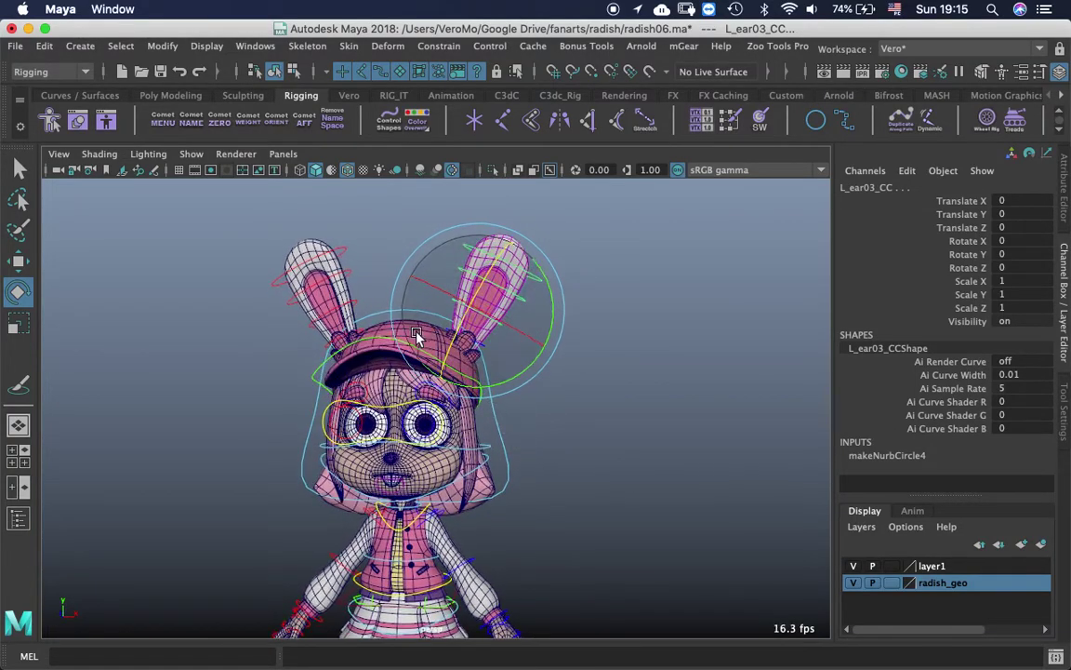
{"action": "middle_click_drag", "start_coordinate": [579, 409], "coordinate": [581, 383], "text": "alt"}
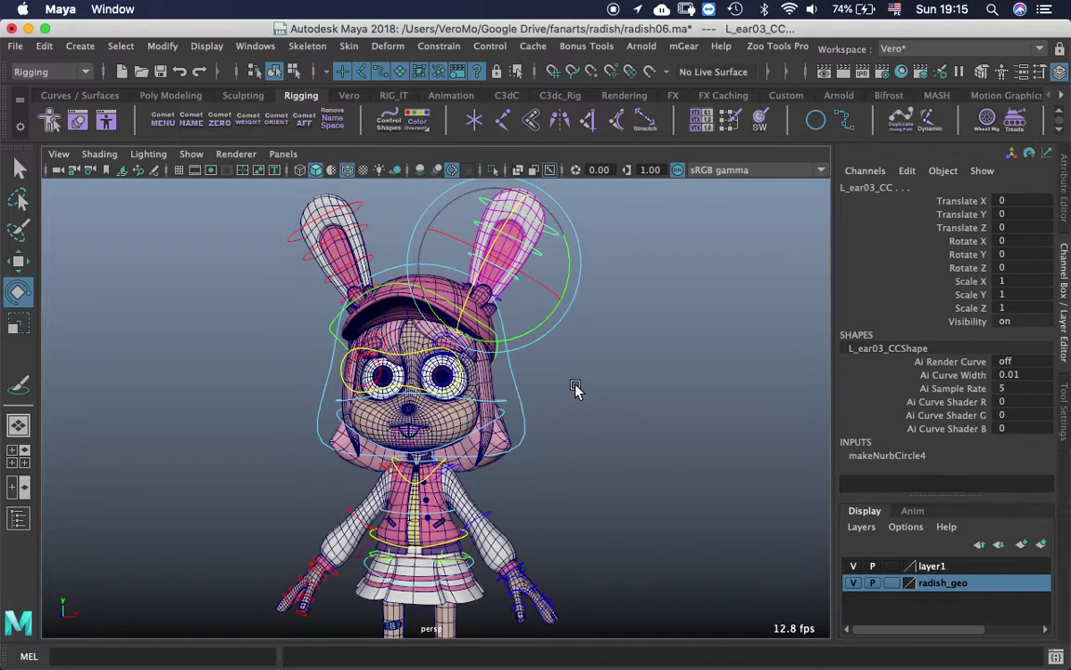
{"action": "left_click_drag", "start_coordinate": [565, 391], "coordinate": [332, 294], "text": "alt"}
{"action": "key", "text": "super+z"}
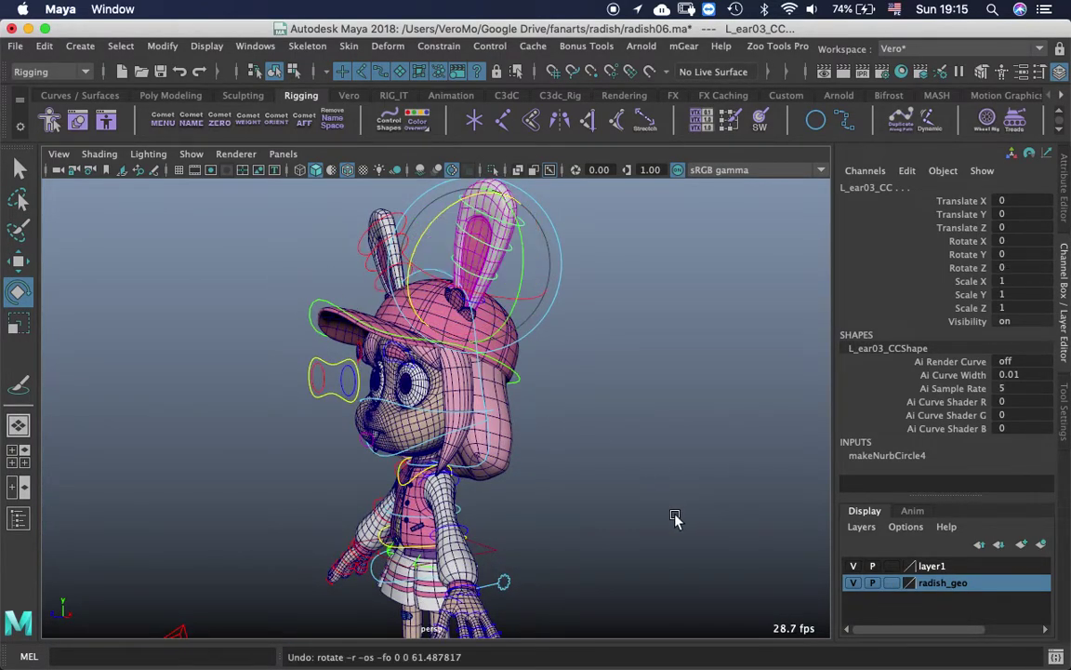
Select the left foot control L_foot_IK1_CC and examine the shoe and sock geometry up close.
{"action": "left_click_drag", "start_coordinate": [675, 519], "coordinate": [476, 414], "text": "alt"}
{"action": "middle_click_drag", "start_coordinate": [511, 268], "coordinate": [557, 414], "text": "alt"}
{"action": "left_click_drag", "start_coordinate": [646, 509], "coordinate": [414, 519], "text": "alt"}
{"action": "left_click_drag", "start_coordinate": [762, 324], "coordinate": [468, 346], "text": "alt"}
{"action": "left_click", "coordinate": [564, 444]}
{"action": "right_click_drag", "start_coordinate": [467, 346], "coordinate": [483, 359], "text": "alt"}
{"action": "left_click_drag", "start_coordinate": [483, 359], "coordinate": [517, 389], "text": "alt"}
{"action": "right_click_drag", "start_coordinate": [516, 390], "coordinate": [581, 406], "text": "alt"}
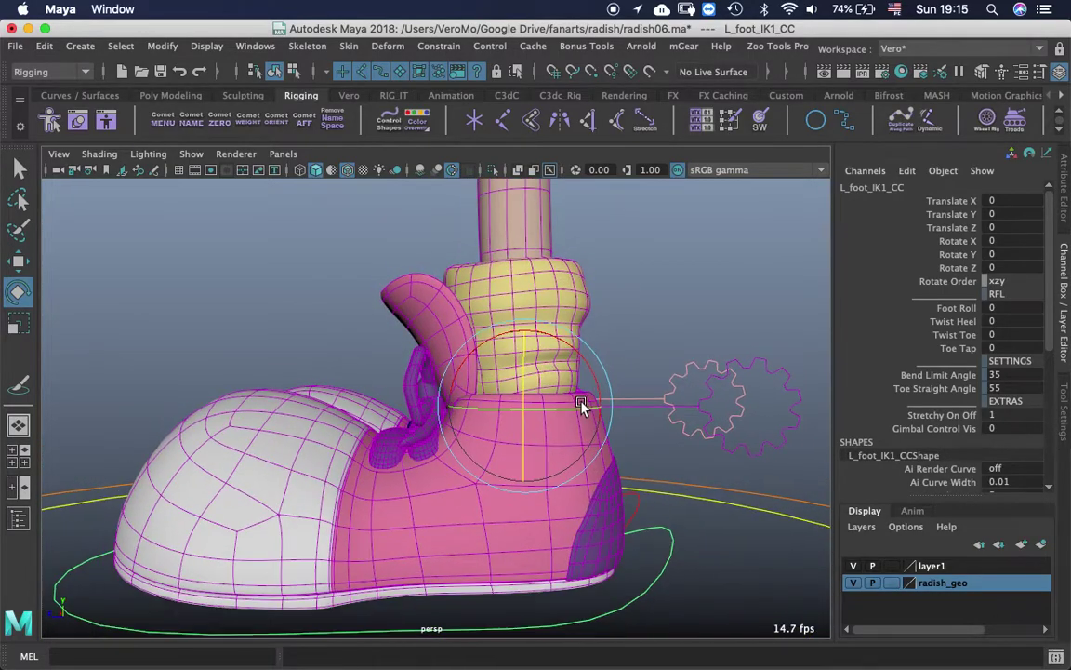
{"action": "middle_click_drag", "start_coordinate": [582, 406], "coordinate": [584, 365], "text": "alt"}
{"action": "mouse_move", "coordinate": [583, 365]}
{"action": "left_mouse_down", "text": "alt"}
{"action": "mouse_move", "coordinate": [562, 406]}
{"action": "mouse_move", "coordinate": [565, 457]}
{"action": "mouse_move", "coordinate": [646, 407]}
{"action": "mouse_move", "coordinate": [633, 388]}
{"action": "mouse_move", "coordinate": [575, 378]}
{"action": "left_mouse_up", "text": "alt"}
Inspect the right leg's IK/FK switch and the right shoe's shoe_mesh along with the skinning commands.
{"action": "left_click", "coordinate": [663, 262]}
{"action": "left_click", "coordinate": [648, 400]}
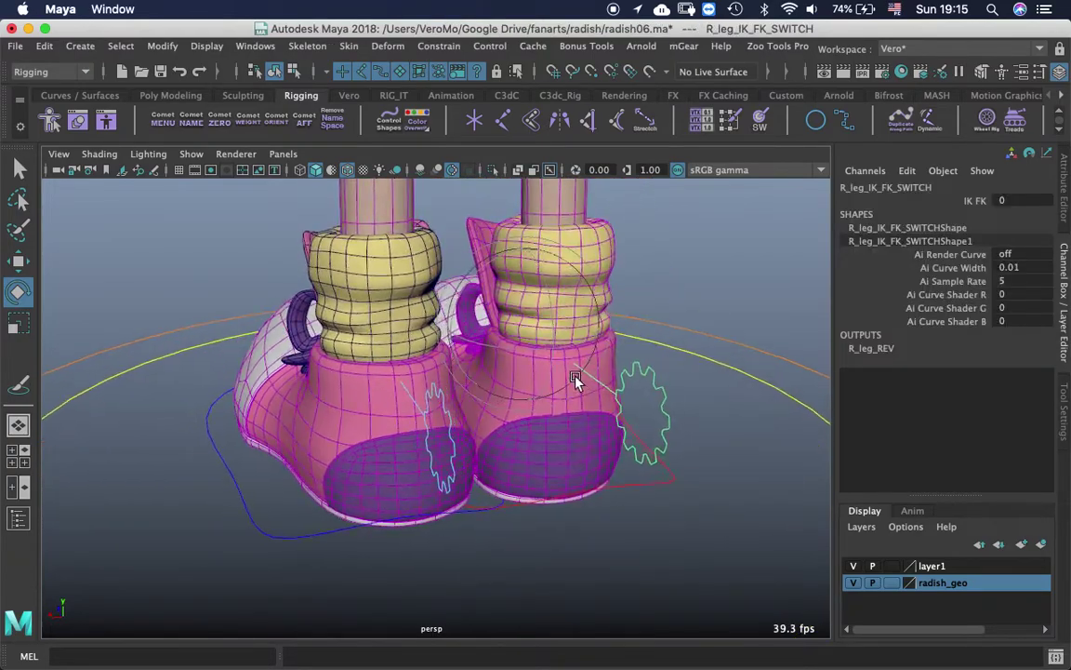
{"action": "left_click", "coordinate": [522, 416]}
{"action": "left_click", "coordinate": [460, 315]}
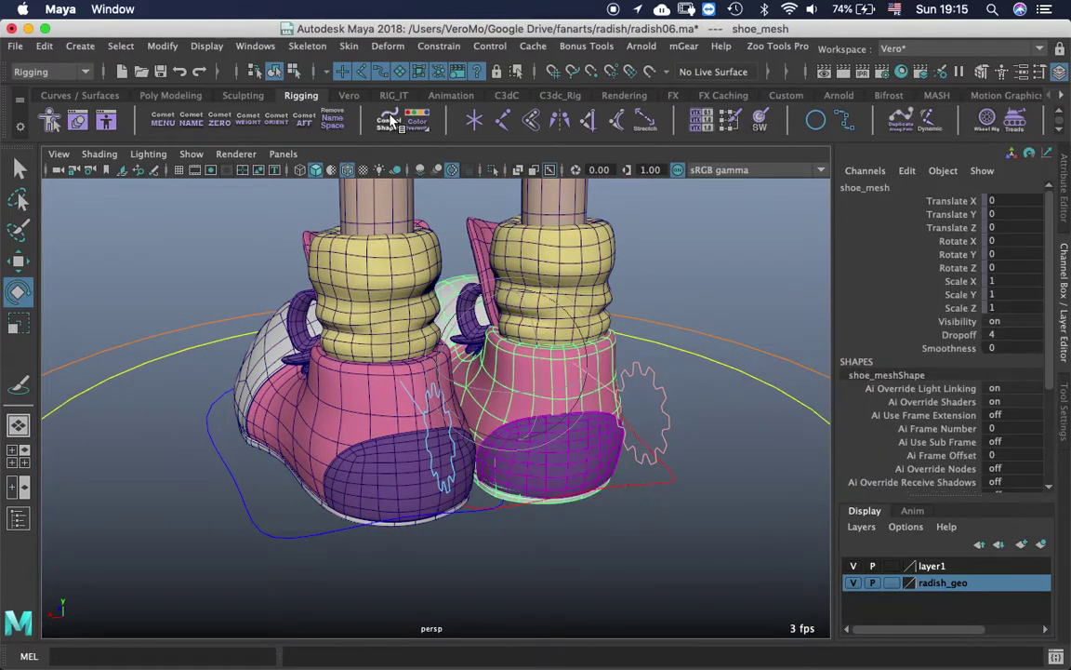
{"action": "left_click", "coordinate": [349, 47]}
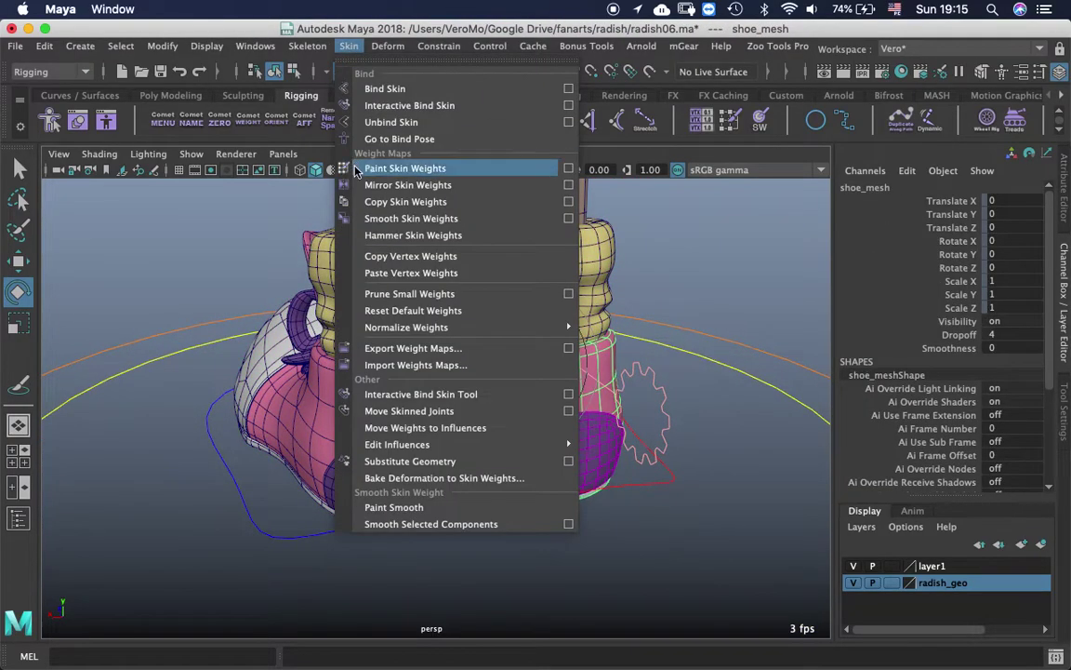
{"action": "left_click", "coordinate": [428, 312]}
{"action": "left_click", "coordinate": [721, 435]}
Lower COG_CC by about 8.9 units in Y to crouch the character, and inspect the right shoe_mesh in that pose.
{"action": "left_click_drag", "start_coordinate": [721, 435], "coordinate": [358, 284], "text": "alt"}
{"action": "left_click", "coordinate": [511, 488]}
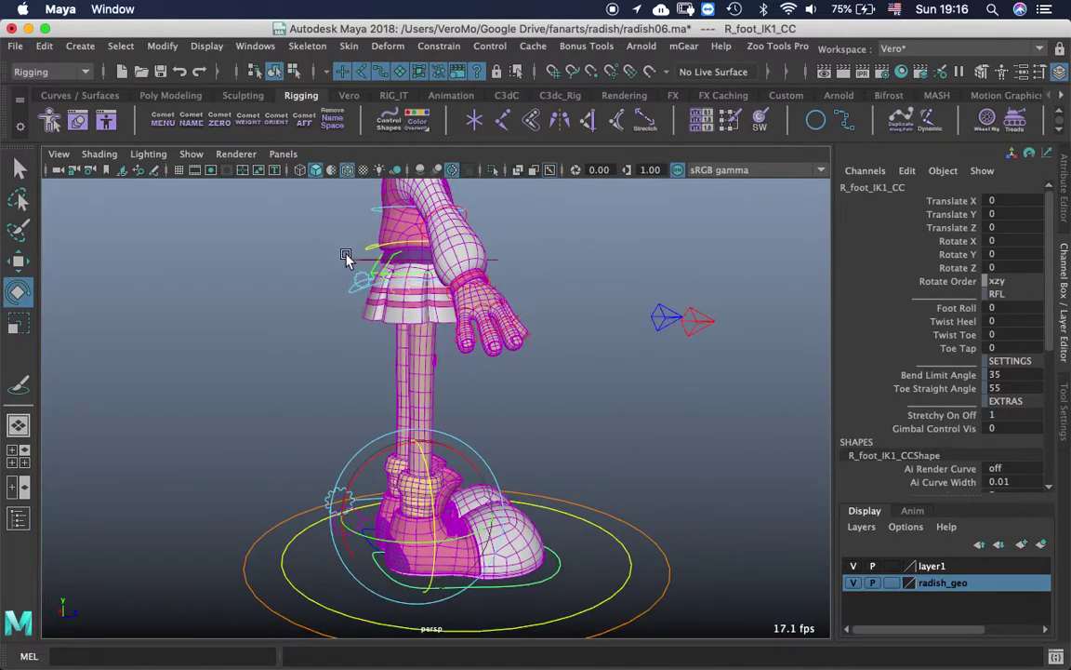
{"action": "left_click", "coordinate": [346, 258]}
{"action": "key", "text": "w"}
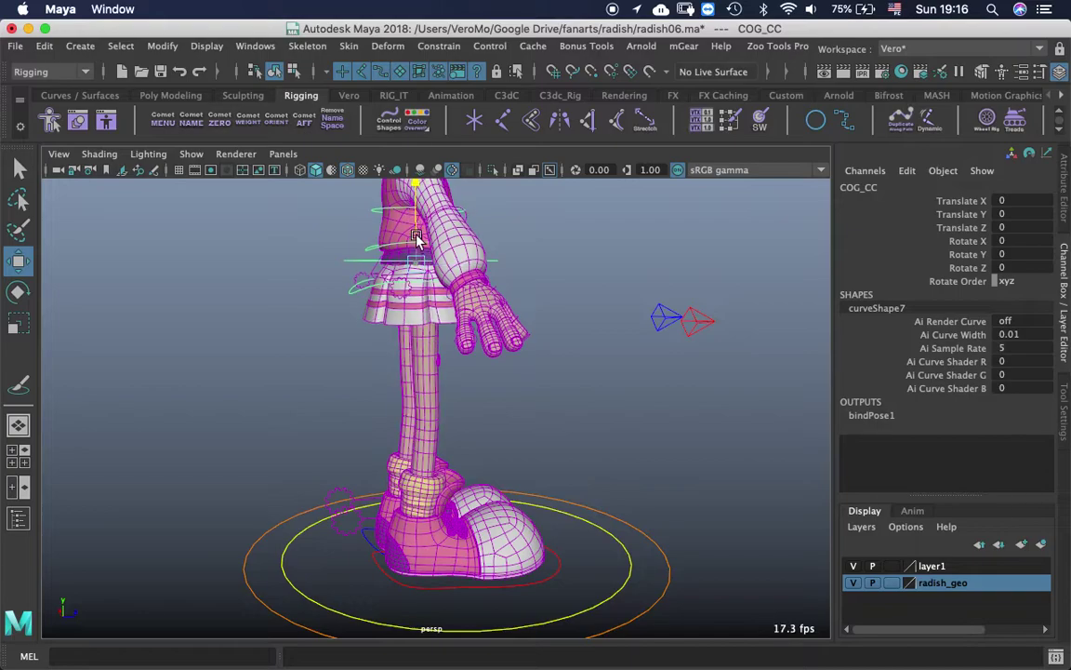
{"action": "left_click_drag", "start_coordinate": [417, 239], "coordinate": [434, 327]}
{"action": "middle_click_drag", "start_coordinate": [459, 335], "coordinate": [465, 200], "text": "alt"}
{"action": "right_click_drag", "start_coordinate": [465, 200], "coordinate": [706, 561], "text": "alt"}
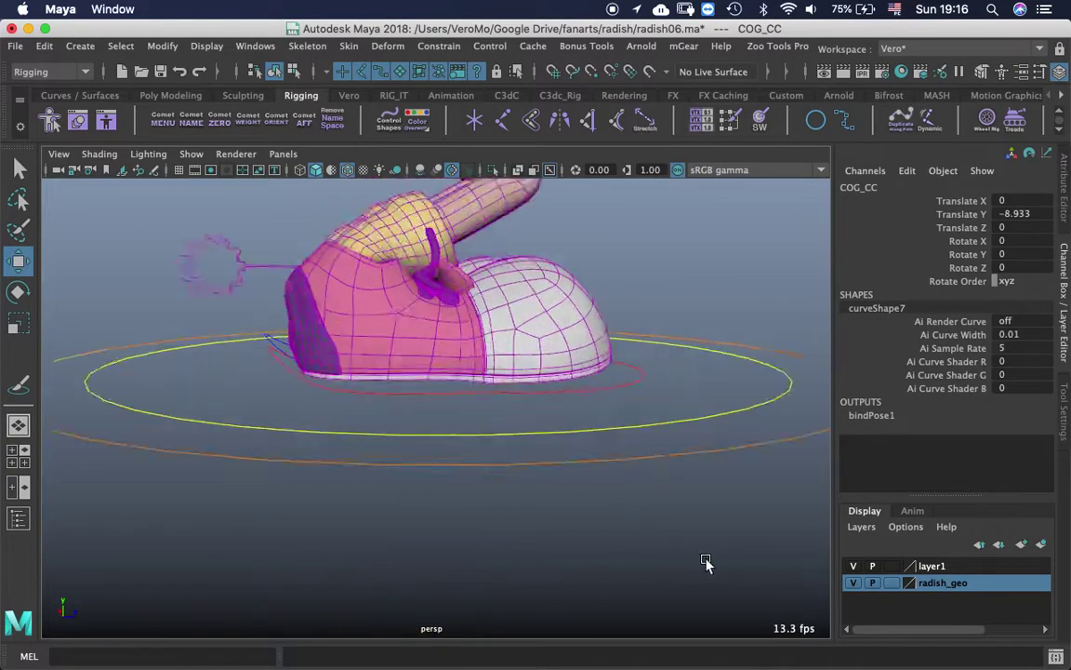
{"action": "left_click_drag", "start_coordinate": [706, 563], "coordinate": [378, 375], "text": "alt"}
{"action": "left_click", "coordinate": [495, 418]}
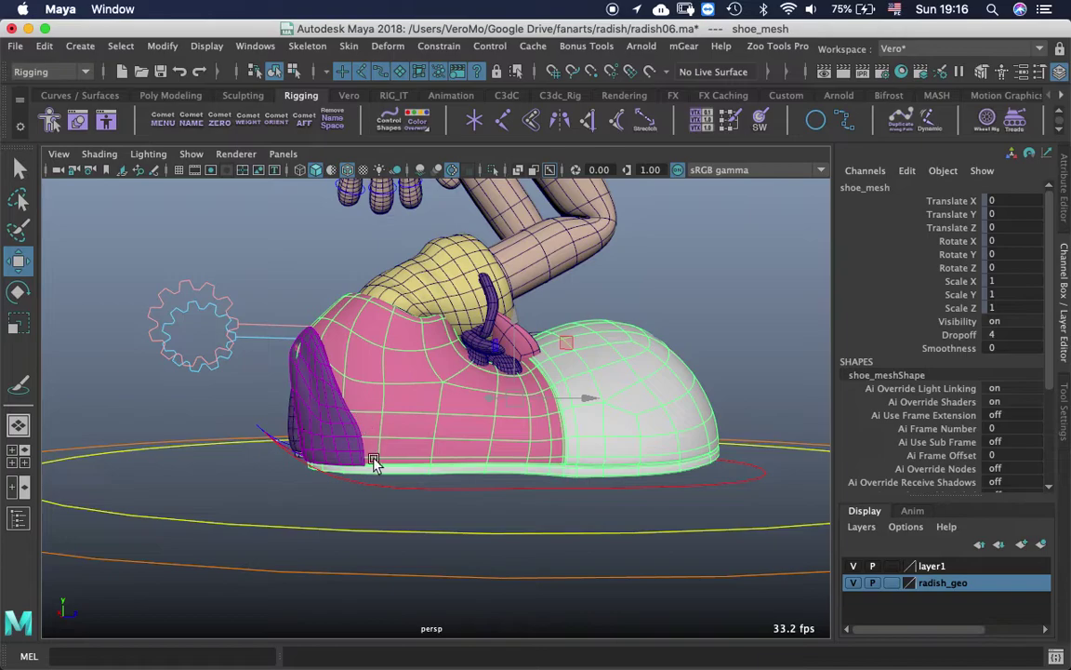
{"action": "left_click_drag", "start_coordinate": [393, 388], "coordinate": [300, 349], "text": "alt"}
Select COG_CC and reset its Translate Y and Translate Z to 0.
{"action": "left_click", "coordinate": [321, 321]}
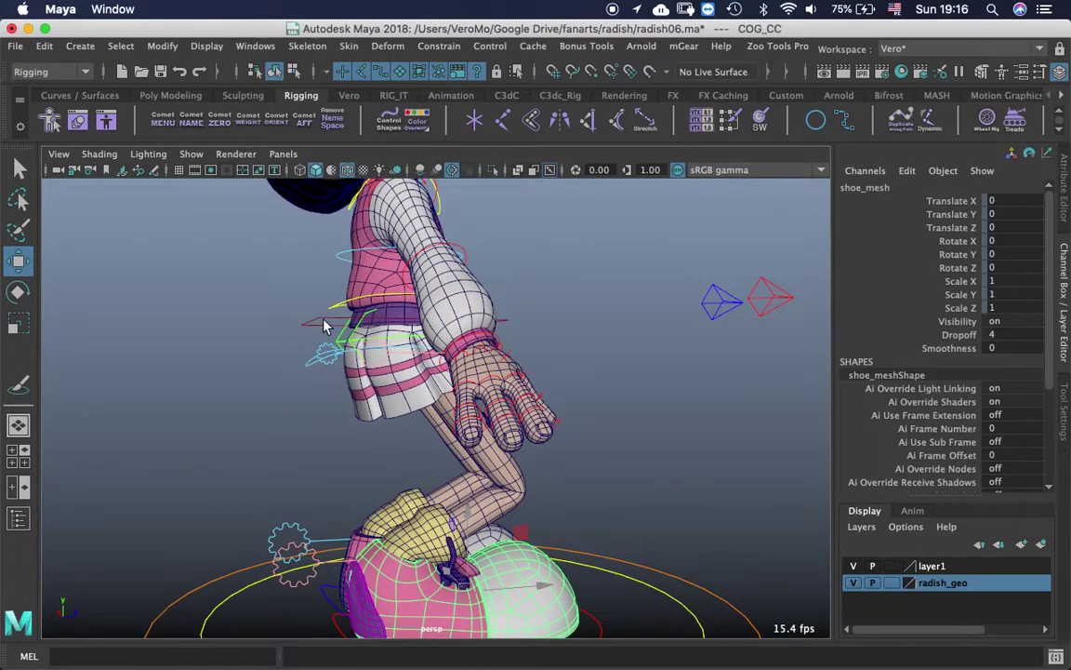
{"action": "left_click_drag", "start_coordinate": [1038, 225], "coordinate": [1023, 218]}
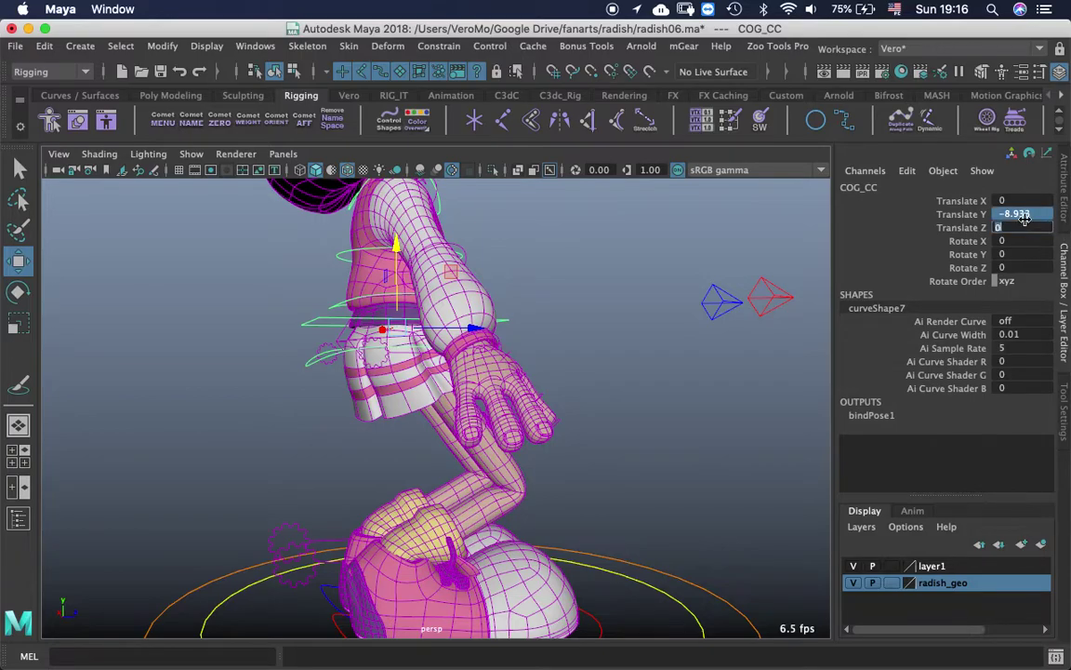
{"action": "type", "text": "0"}
{"action": "key", "text": "Return"}
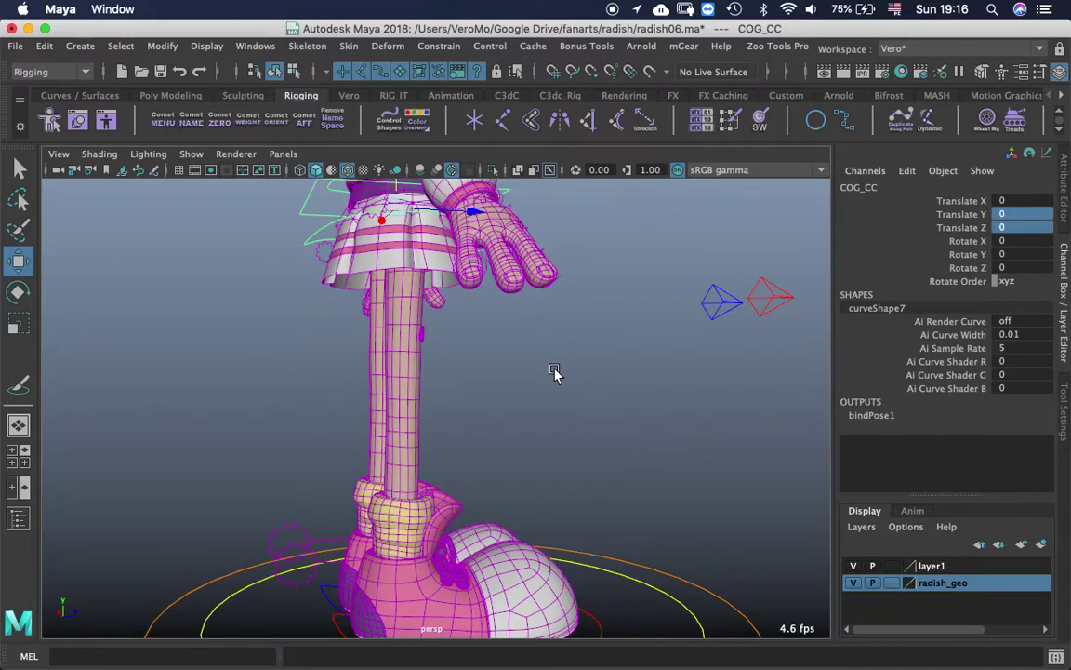
Select the left foot control L_foot_IK1_CC and raise its Foot Roll, setting it to 35 to bend the shoe.
{"action": "middle_click_drag", "start_coordinate": [482, 436], "coordinate": [533, 330], "text": "alt"}
{"action": "left_click_drag", "start_coordinate": [533, 330], "coordinate": [437, 431], "text": "alt"}
{"action": "right_click_drag", "start_coordinate": [438, 431], "coordinate": [696, 506], "text": "alt"}
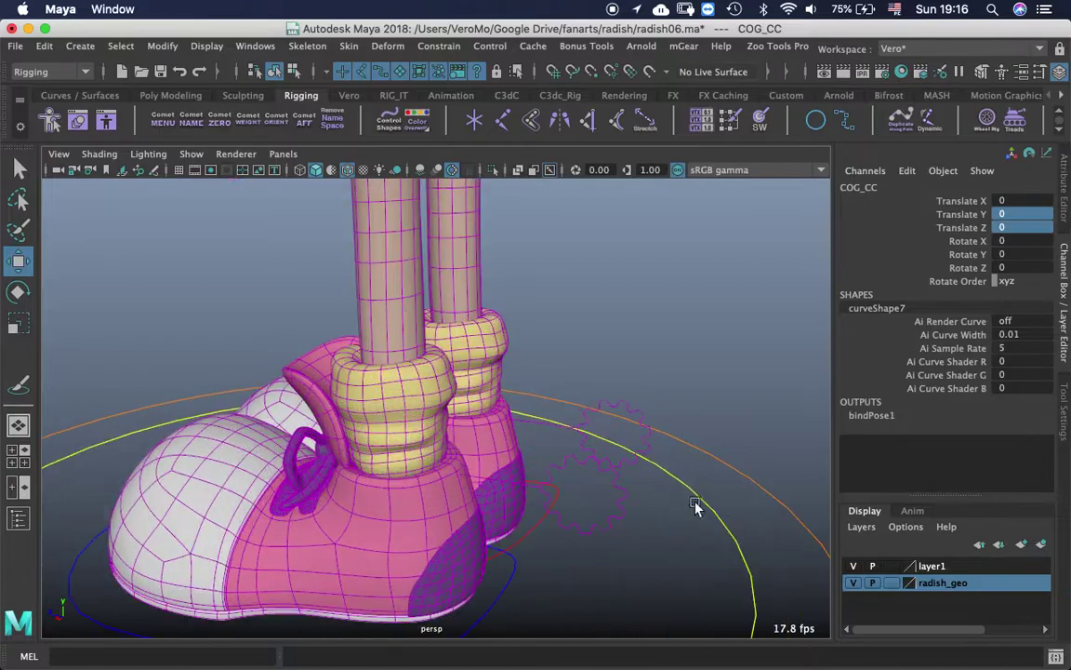
{"action": "left_click_drag", "start_coordinate": [696, 505], "coordinate": [581, 419], "text": "alt"}
{"action": "left_click", "coordinate": [563, 499]}
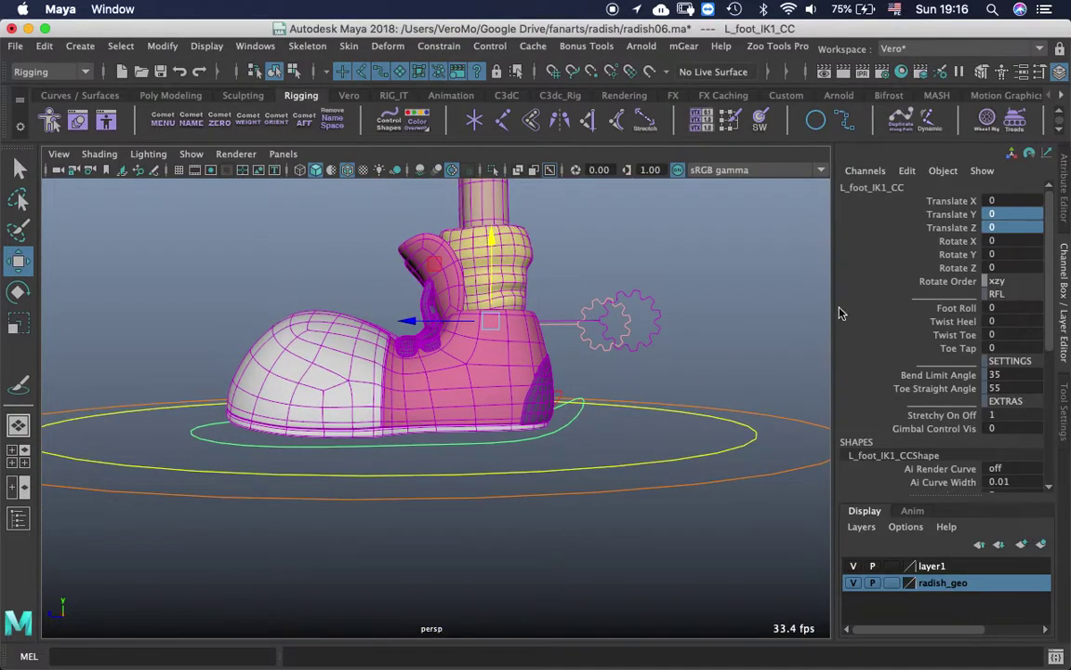
{"action": "left_click", "coordinate": [950, 309]}
{"action": "middle_click_drag", "start_coordinate": [565, 477], "coordinate": [563, 413]}
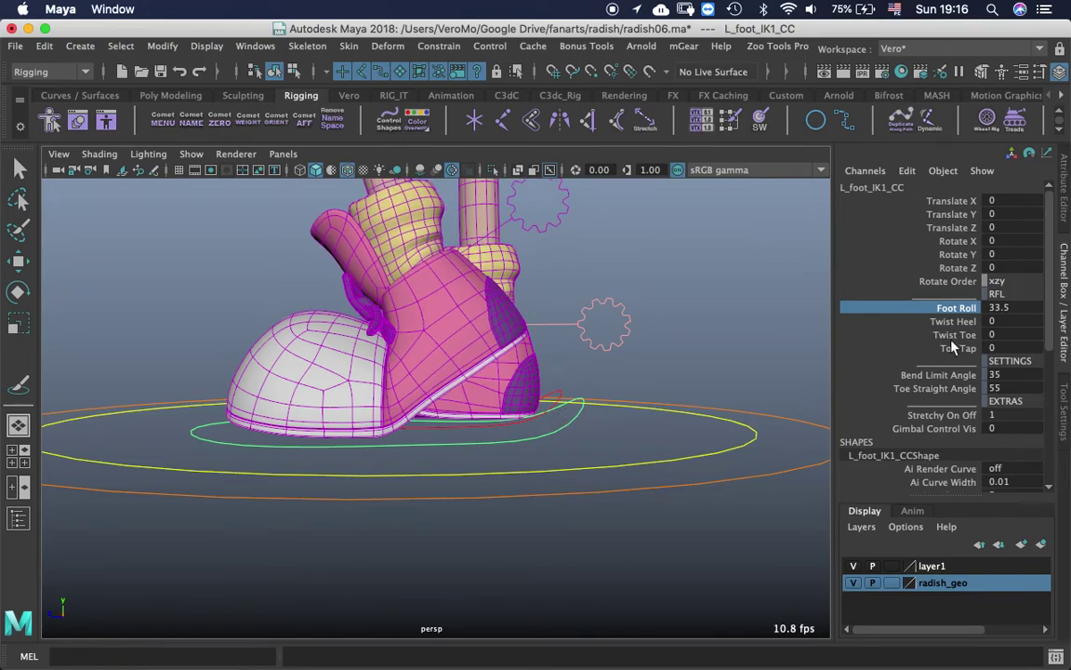
{"action": "left_click", "coordinate": [1026, 308]}
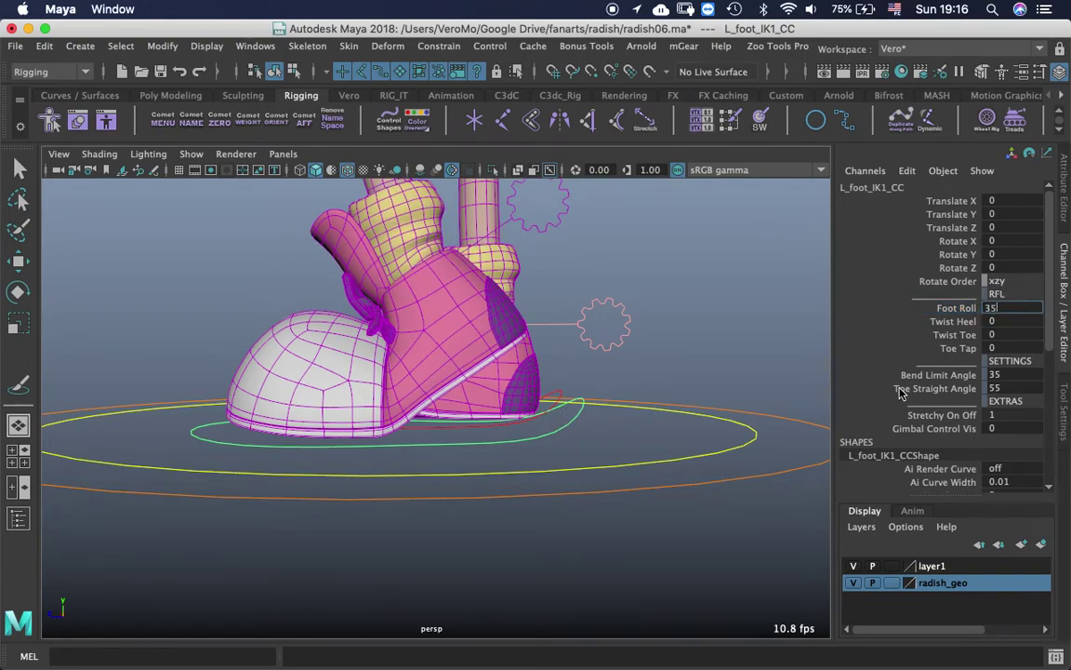
{"action": "key", "text": "Return"}
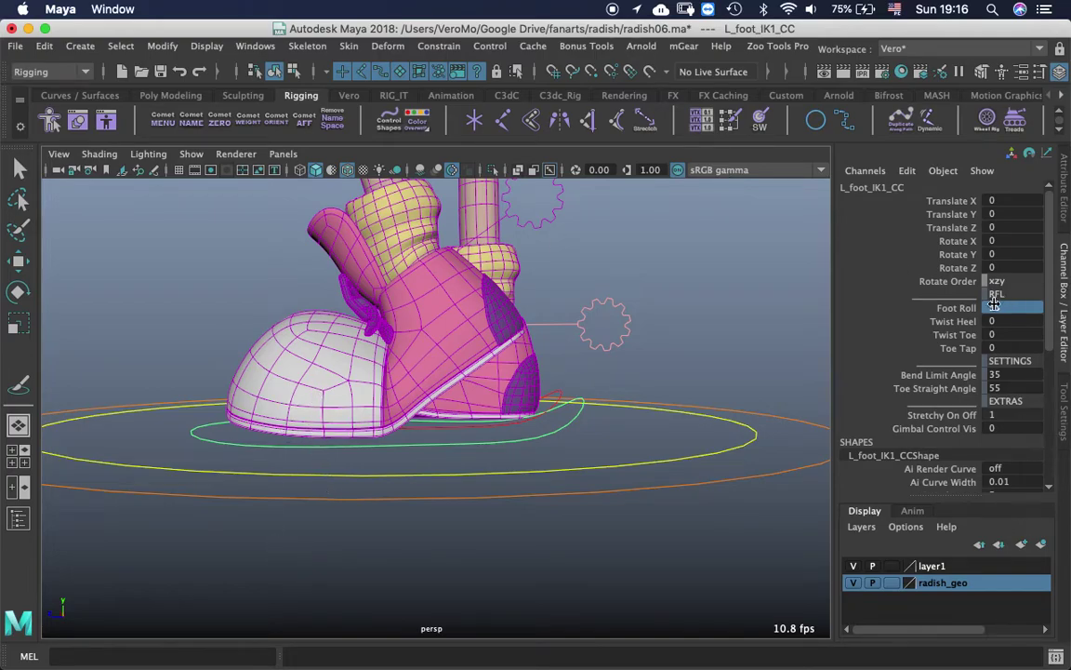
Increase Foot Roll to about 62.3, hide the right shoe's shoe_mesh and inspect the rolled left foot.
{"action": "left_click", "coordinate": [953, 309]}
{"action": "middle_click_drag", "start_coordinate": [415, 395], "coordinate": [634, 359]}
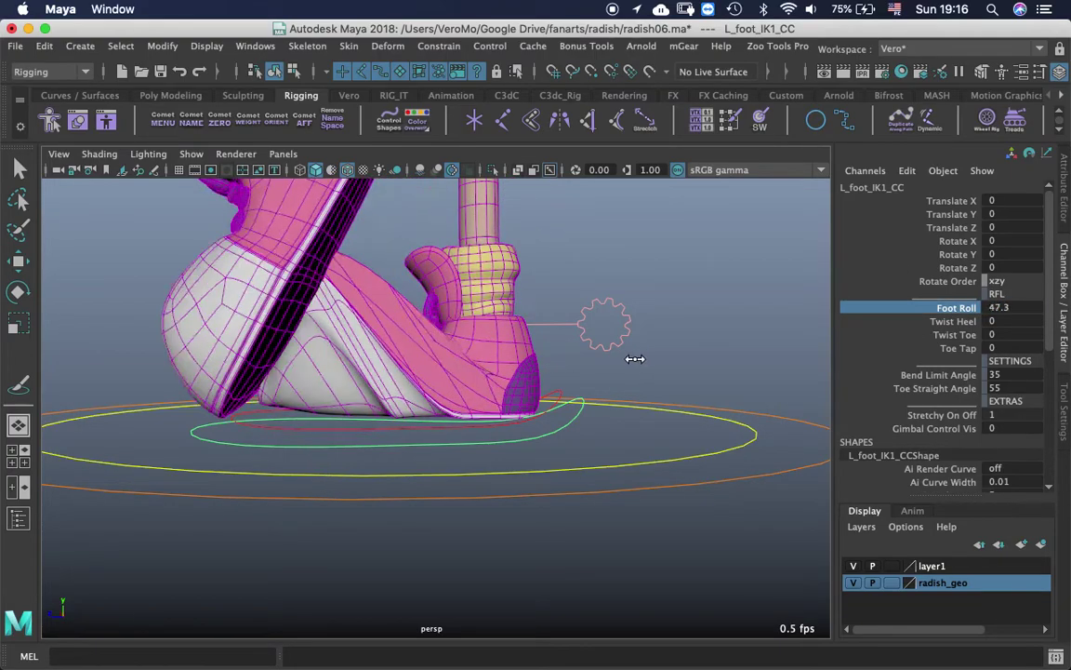
{"action": "middle_click_drag", "start_coordinate": [472, 373], "coordinate": [583, 357], "text": "alt"}
{"action": "left_click", "coordinate": [568, 362]}
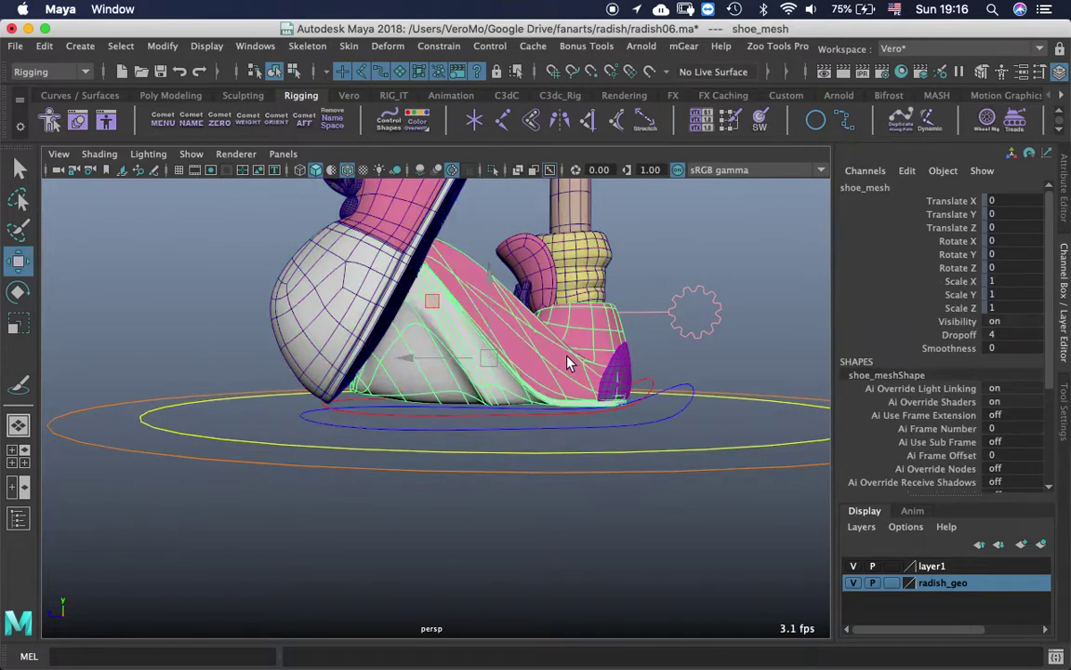
{"action": "key", "text": "h"}
{"action": "left_click_drag", "start_coordinate": [648, 304], "coordinate": [288, 305], "text": "alt"}
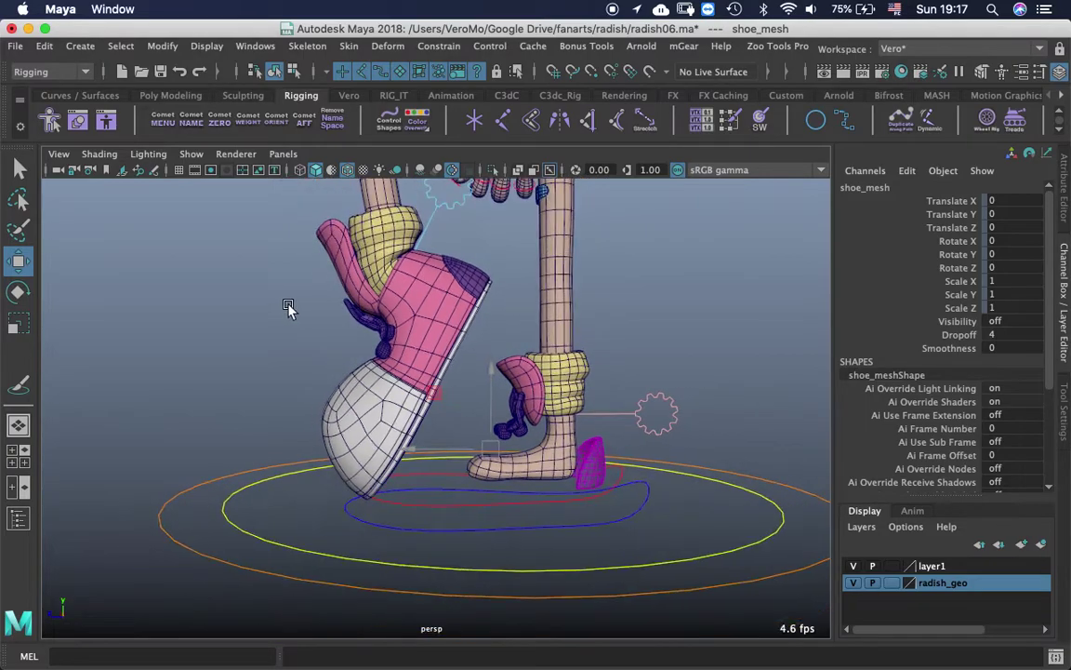
{"action": "left_click_drag", "start_coordinate": [409, 333], "coordinate": [389, 292], "text": "alt"}
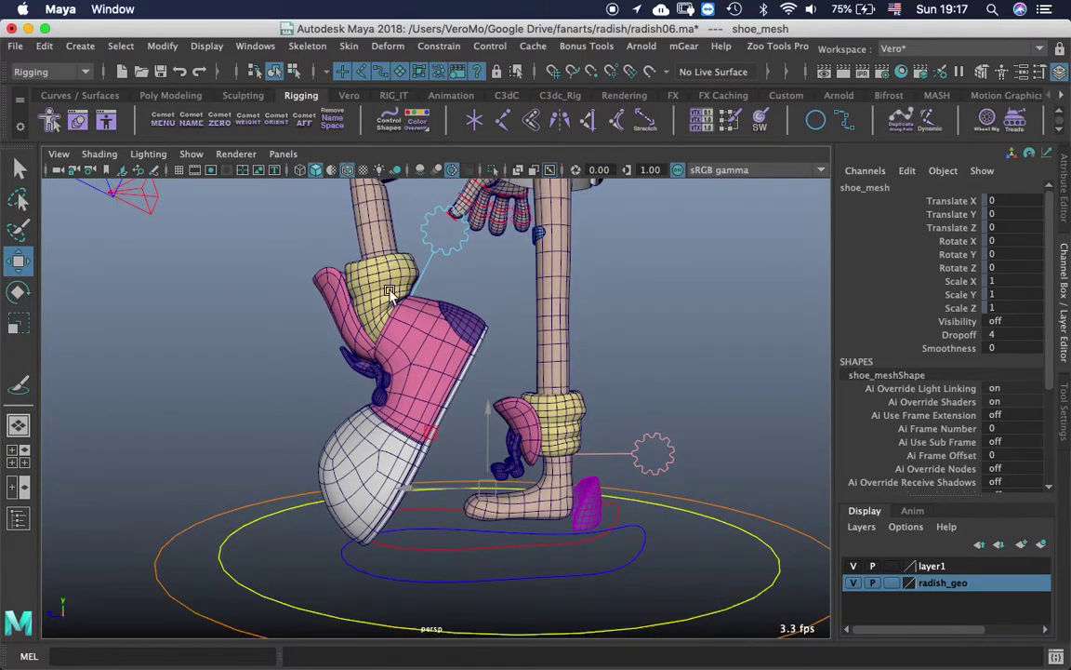
{"action": "left_click_drag", "start_coordinate": [614, 421], "coordinate": [429, 394], "text": "alt"}
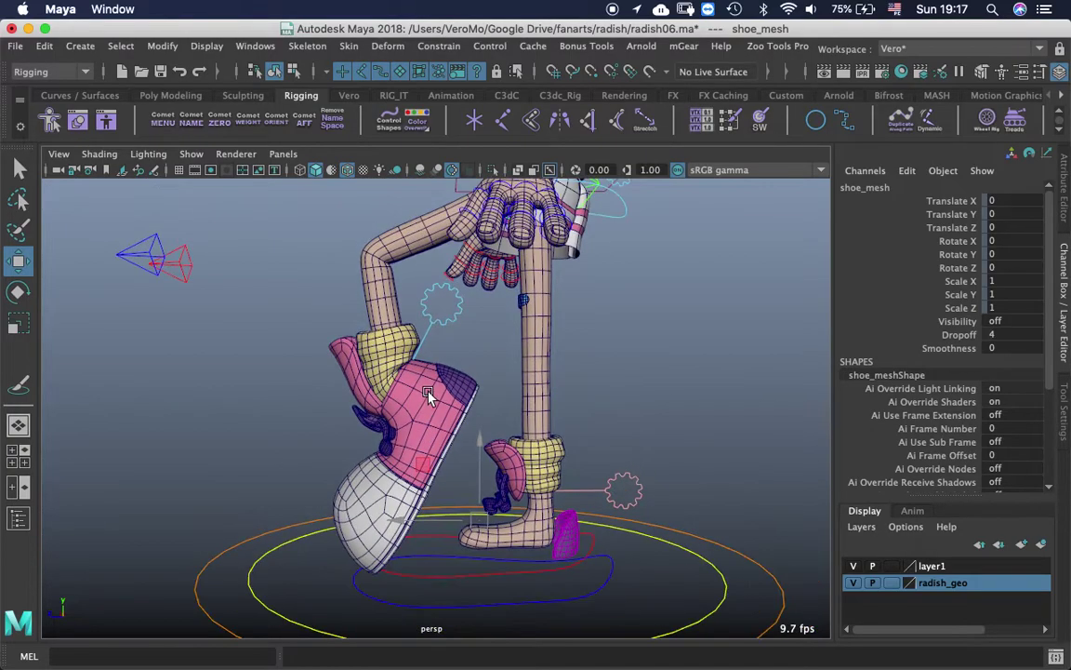
Select the left foot control L_foot_IK1_CC and reset its Foot Roll to 0.
{"action": "left_click", "coordinate": [435, 607]}
{"action": "left_click", "coordinate": [1009, 307]}
{"action": "type", "text": "0"}
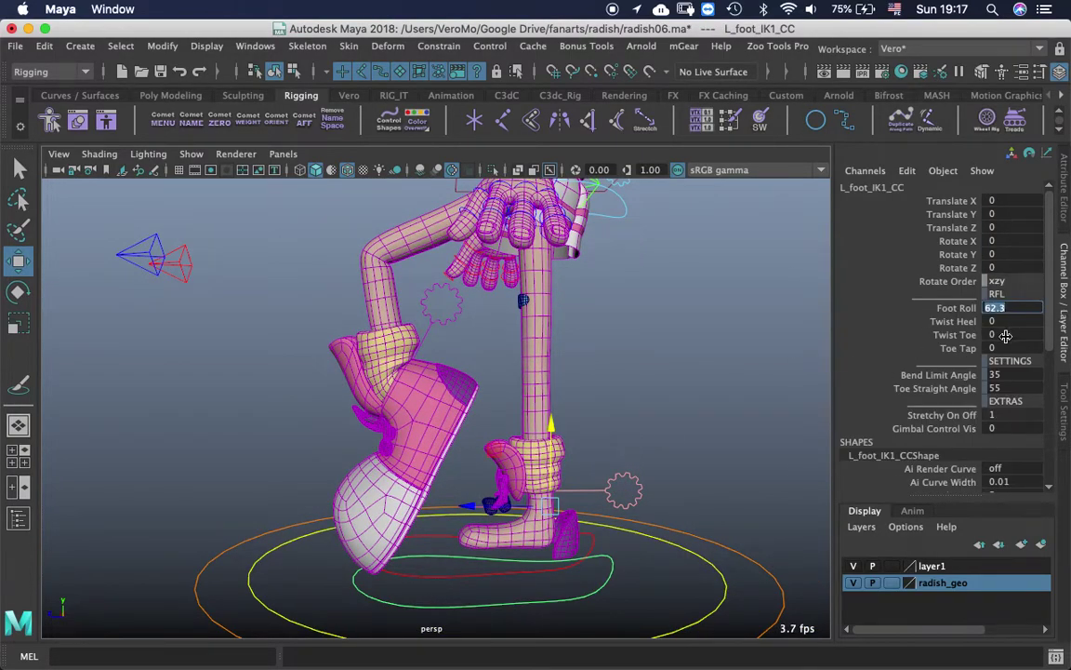
{"action": "key", "text": "Return"}
Swing the left foot's Toe Tap between about 55.5 and -44.5 to test the toe bend, and reset it to 0.
{"action": "left_click", "coordinate": [960, 350]}
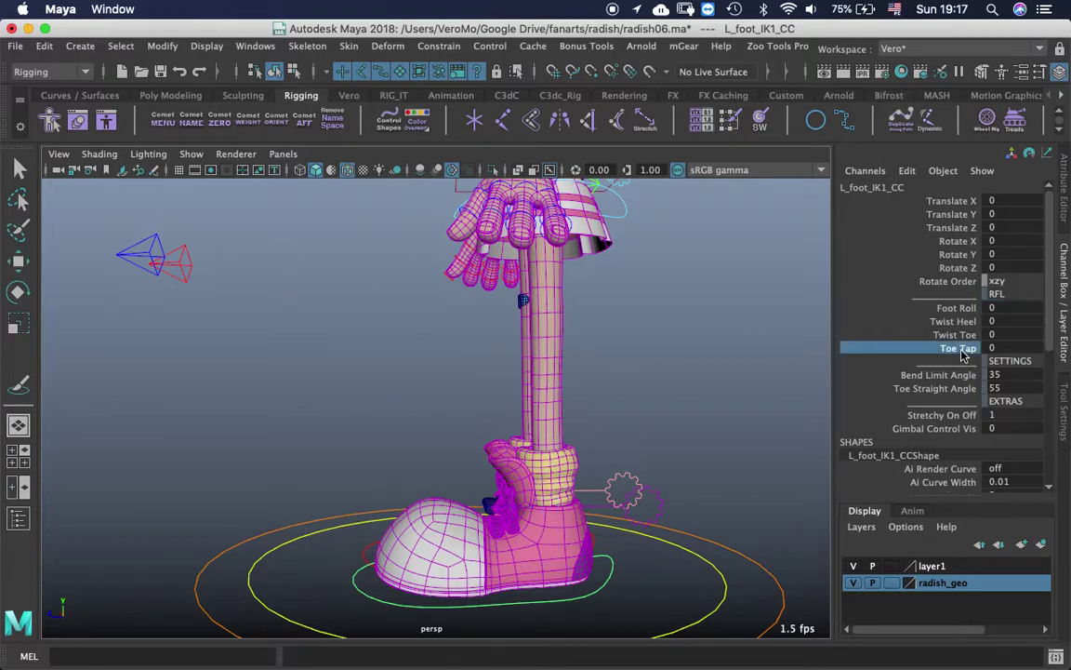
{"action": "middle_click_drag", "start_coordinate": [473, 573], "coordinate": [377, 560]}
{"action": "left_click_drag", "start_coordinate": [579, 460], "coordinate": [593, 411], "text": "alt"}
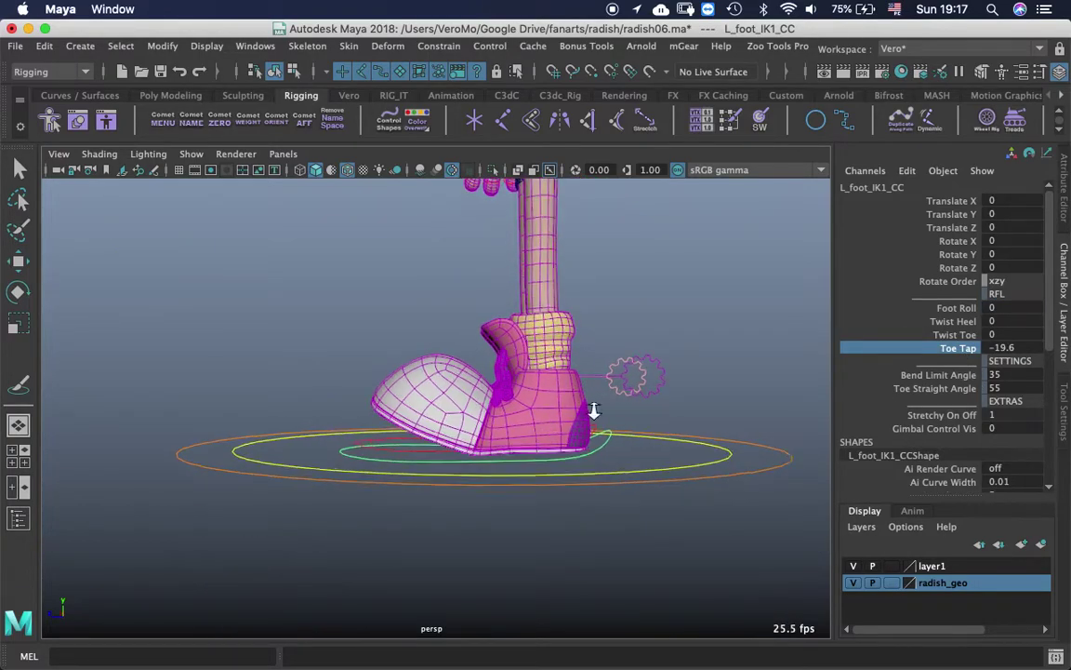
{"action": "right_click_drag", "start_coordinate": [593, 411], "coordinate": [640, 420], "text": "alt"}
{"action": "middle_click_drag", "start_coordinate": [566, 388], "coordinate": [830, 393]}
{"action": "middle_click_drag", "start_coordinate": [547, 442], "coordinate": [498, 473]}
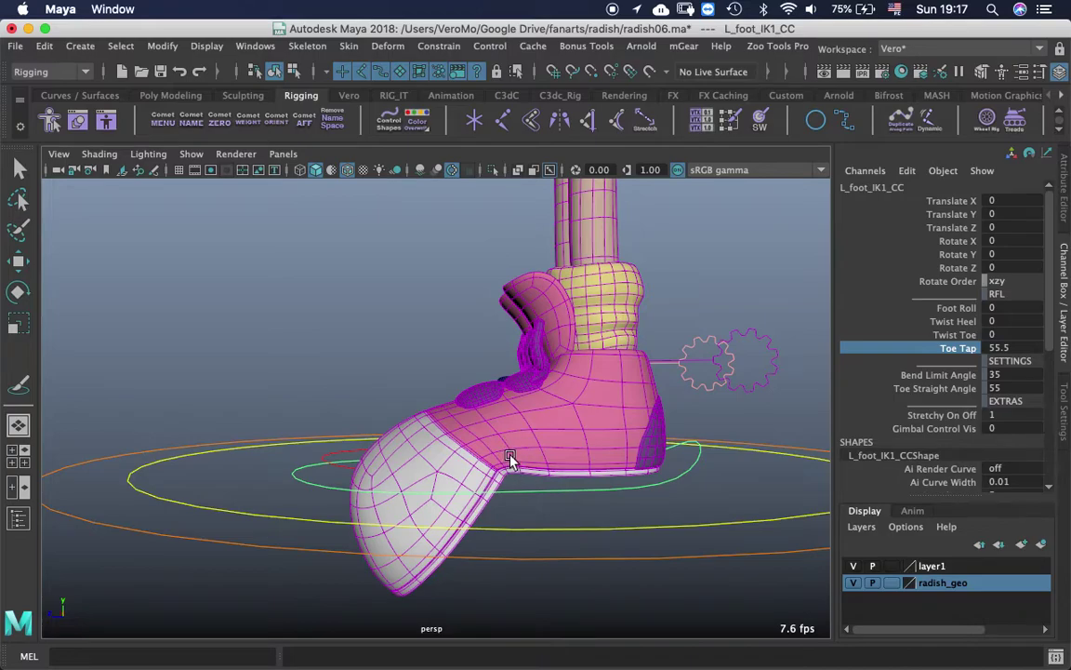
{"action": "middle_click_drag", "start_coordinate": [515, 486], "coordinate": [389, 470]}
{"action": "middle_click_drag", "start_coordinate": [675, 385], "coordinate": [505, 476]}
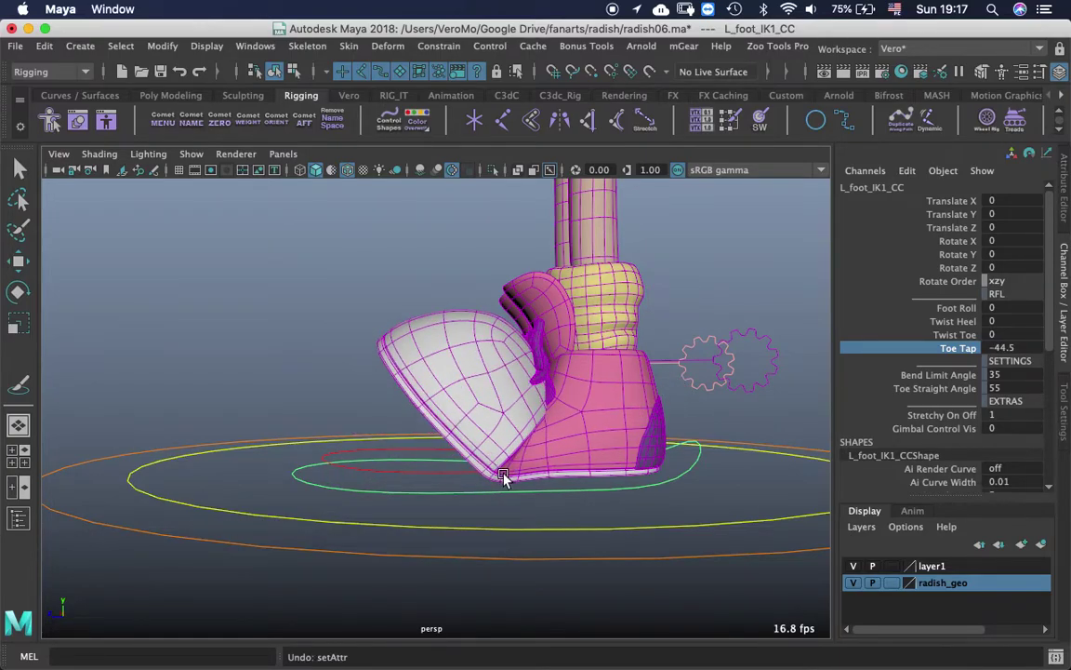
{"action": "double_click", "coordinate": [1035, 347]}
{"action": "key", "text": "Return"}
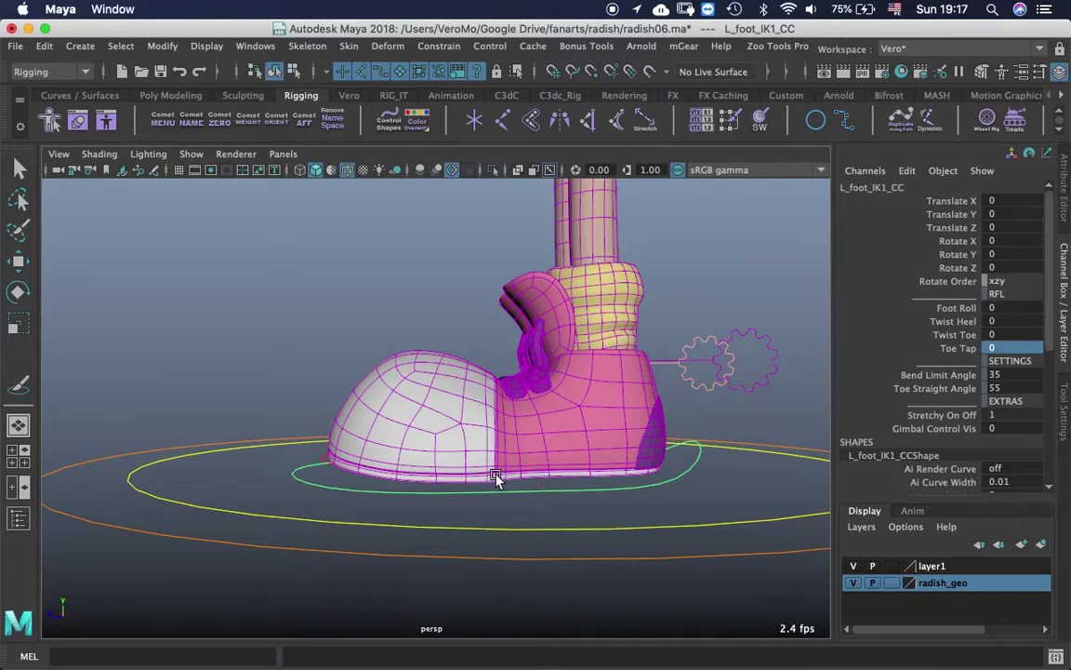
Examine the left shoe's sole and the edge between toe cap and upper from several close angles.
{"action": "middle_click_drag", "start_coordinate": [495, 477], "coordinate": [510, 446], "text": "alt"}
{"action": "left_click_drag", "start_coordinate": [510, 445], "coordinate": [432, 406], "text": "alt"}
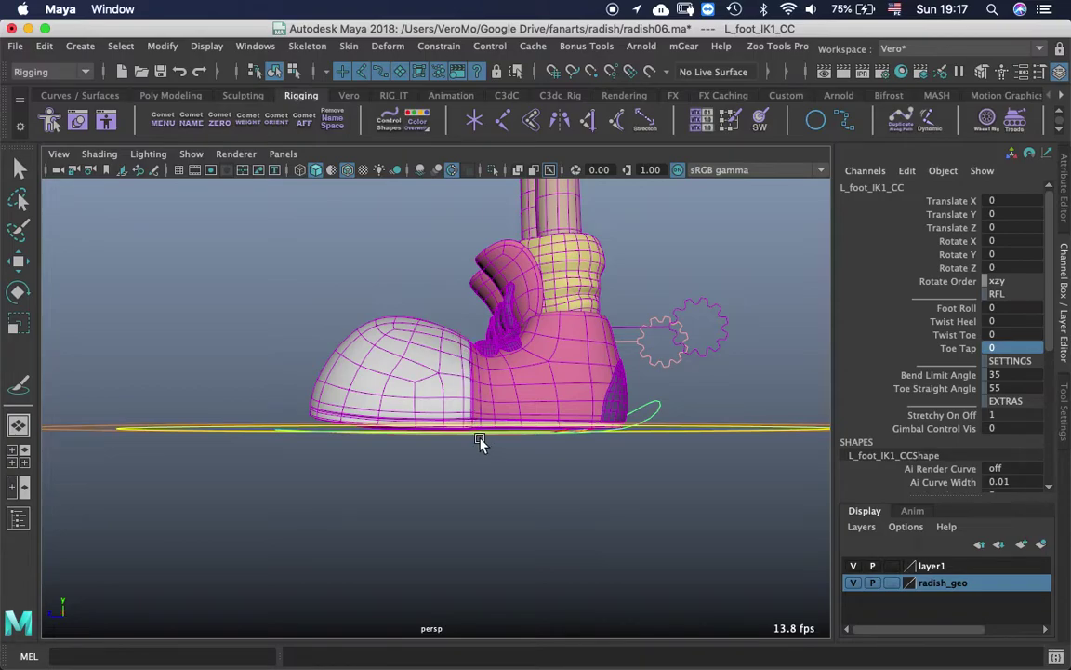
{"action": "right_click_drag", "start_coordinate": [480, 441], "coordinate": [559, 392], "text": "alt"}
{"action": "left_click_drag", "start_coordinate": [560, 392], "coordinate": [489, 374], "text": "alt"}
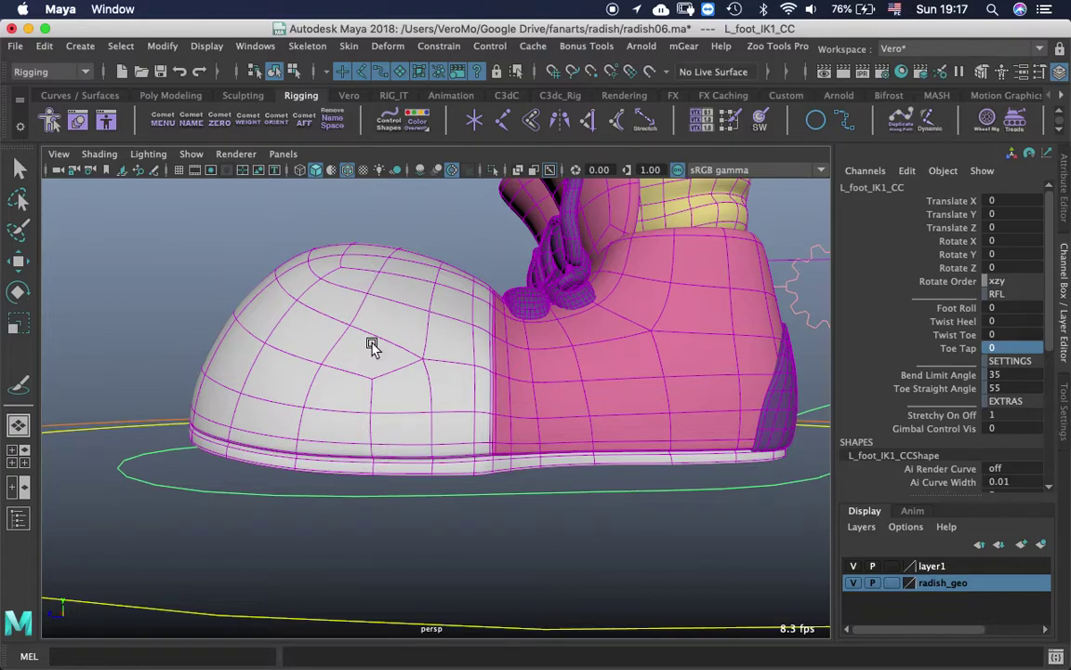
{"action": "left_click_drag", "start_coordinate": [414, 403], "coordinate": [378, 388], "text": "alt"}
{"action": "right_click_drag", "start_coordinate": [377, 388], "coordinate": [430, 377], "text": "alt"}
{"action": "left_click_drag", "start_coordinate": [431, 376], "coordinate": [665, 476], "text": "alt"}
{"action": "right_click_drag", "start_coordinate": [664, 477], "coordinate": [444, 375], "text": "alt"}
{"action": "left_click_drag", "start_coordinate": [443, 374], "coordinate": [528, 487], "text": "alt"}
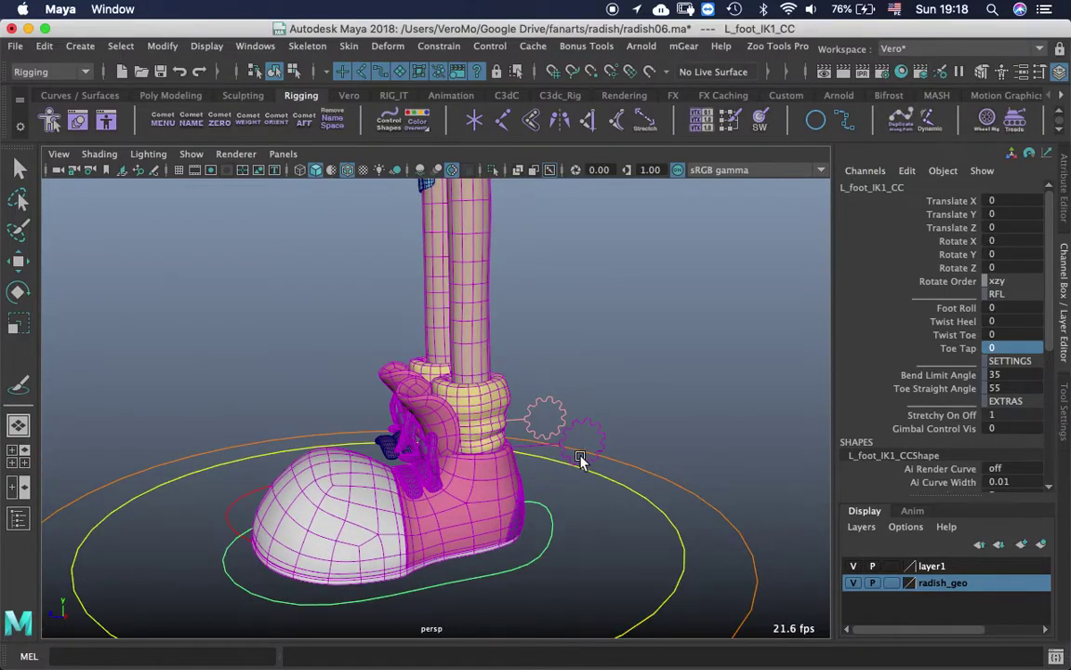
Try the Twist Heel attribute on L_foot_IK1_CC and undo the change.
{"action": "left_click", "coordinate": [953, 321]}
{"action": "middle_click_drag", "start_coordinate": [483, 472], "coordinate": [668, 474]}
{"action": "key", "text": "super+z"}
Select COG_CC and lower it to about -9.95 in Translate Y to crouch the character.
{"action": "right_click_drag", "start_coordinate": [653, 473], "coordinate": [432, 298], "text": "alt"}
{"action": "middle_click_drag", "start_coordinate": [432, 298], "coordinate": [435, 324], "text": "alt"}
{"action": "left_click", "coordinate": [453, 274]}
{"action": "key", "text": "w"}
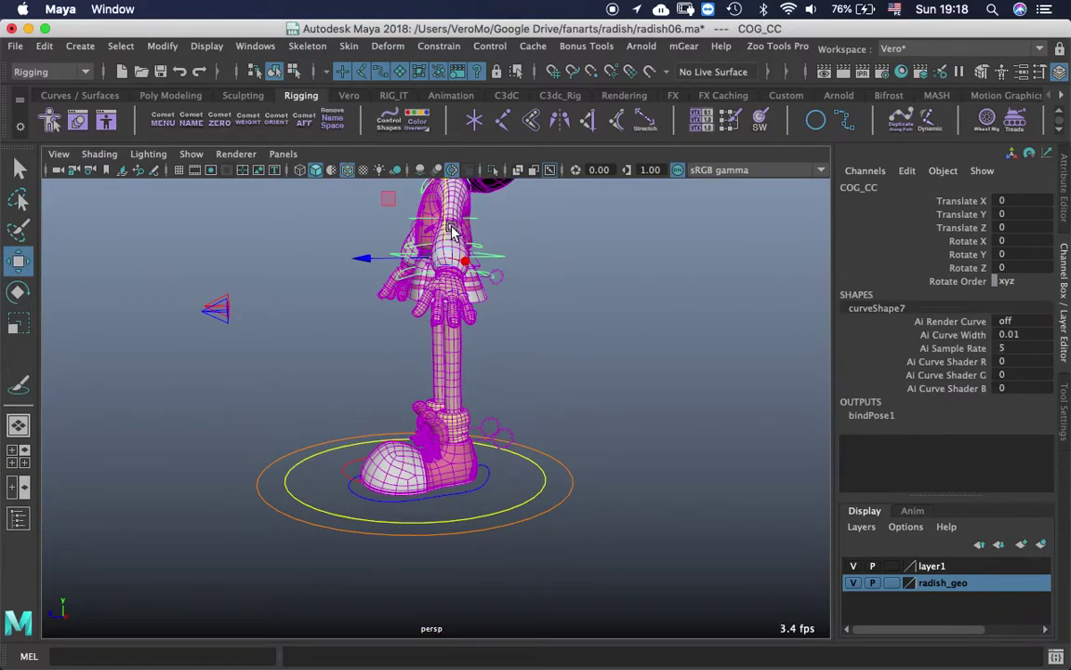
{"action": "left_click_drag", "start_coordinate": [453, 231], "coordinate": [469, 370]}
{"action": "right_click_drag", "start_coordinate": [469, 370], "coordinate": [569, 444], "text": "alt"}
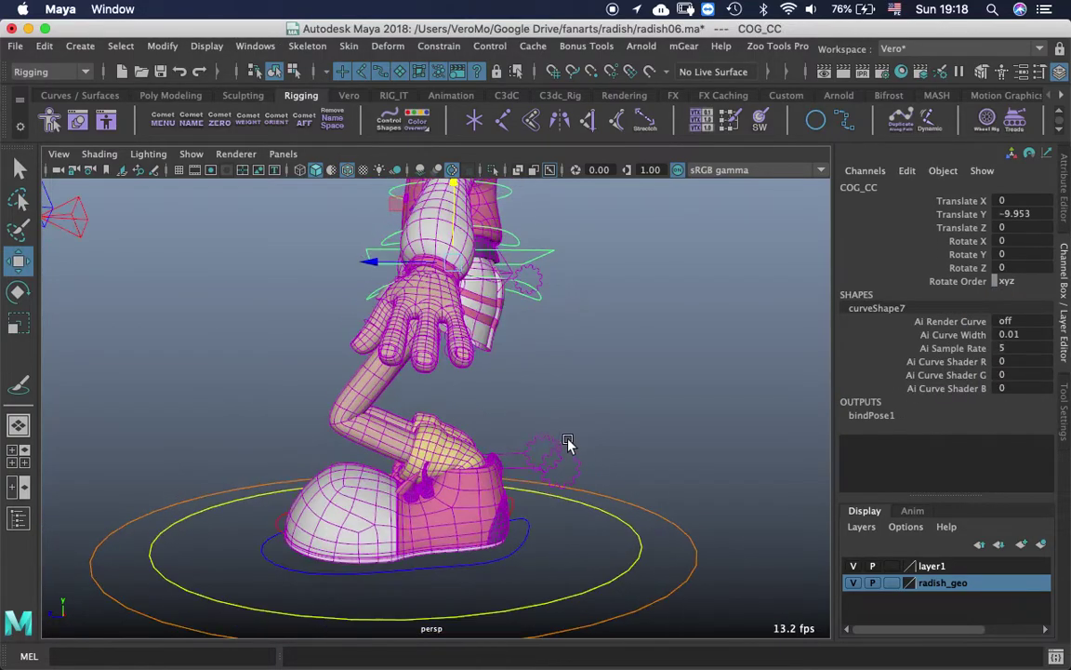
{"action": "left_click_drag", "start_coordinate": [569, 443], "coordinate": [511, 447], "text": "alt"}
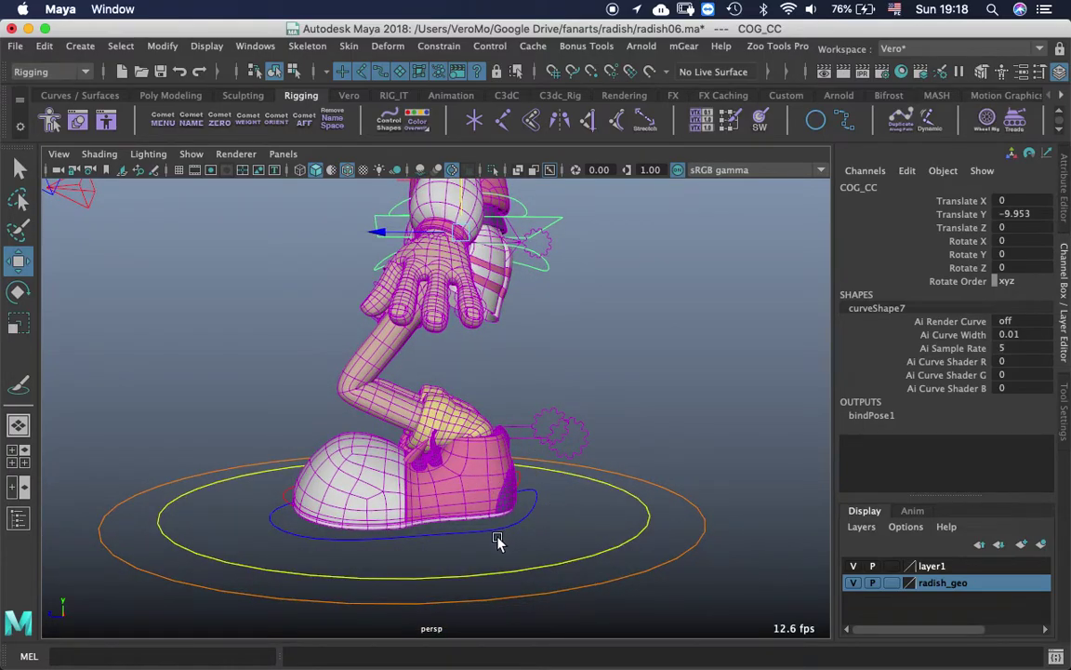
Open Paint Skin Weights on the left shoe's shoe_mesh1, inspect the L_ankle_JJ and L_ball_JJ influences, and return to the Move tool.
{"action": "mouse_move", "coordinate": [502, 476]}
{"action": "left_mouse_down", "text": "alt"}
{"action": "mouse_move", "coordinate": [460, 440]}
{"action": "mouse_move", "coordinate": [507, 447]}
{"action": "mouse_move", "coordinate": [499, 460]}
{"action": "left_mouse_up", "text": "alt"}
{"action": "left_click", "coordinate": [480, 472]}
{"action": "mouse_move", "coordinate": [480, 473]}
{"action": "right_mouse_down"}
{"action": "mouse_move", "coordinate": [437, 274]}
{"action": "mouse_move", "coordinate": [367, 121]}
{"action": "mouse_move", "coordinate": [370, 149]}
{"action": "right_mouse_up"}
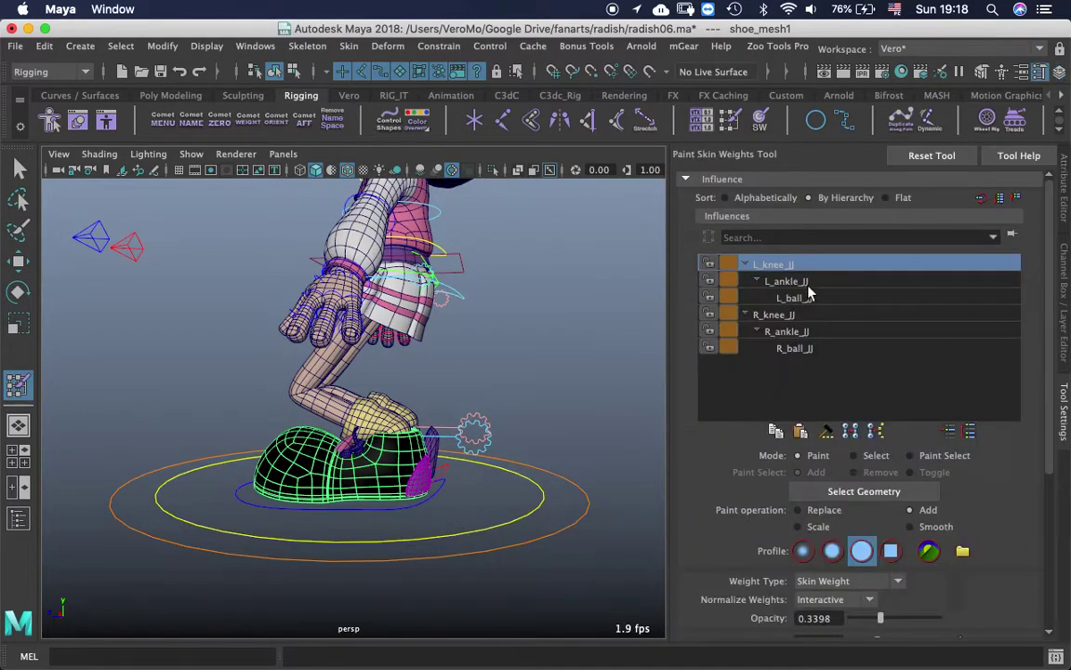
{"action": "left_click", "coordinate": [861, 281]}
{"action": "middle_click_drag", "start_coordinate": [469, 478], "coordinate": [509, 344], "text": "alt"}
{"action": "right_click_drag", "start_coordinate": [470, 374], "coordinate": [637, 409], "text": "alt"}
{"action": "middle_click_drag", "start_coordinate": [518, 332], "coordinate": [482, 478], "text": "alt"}
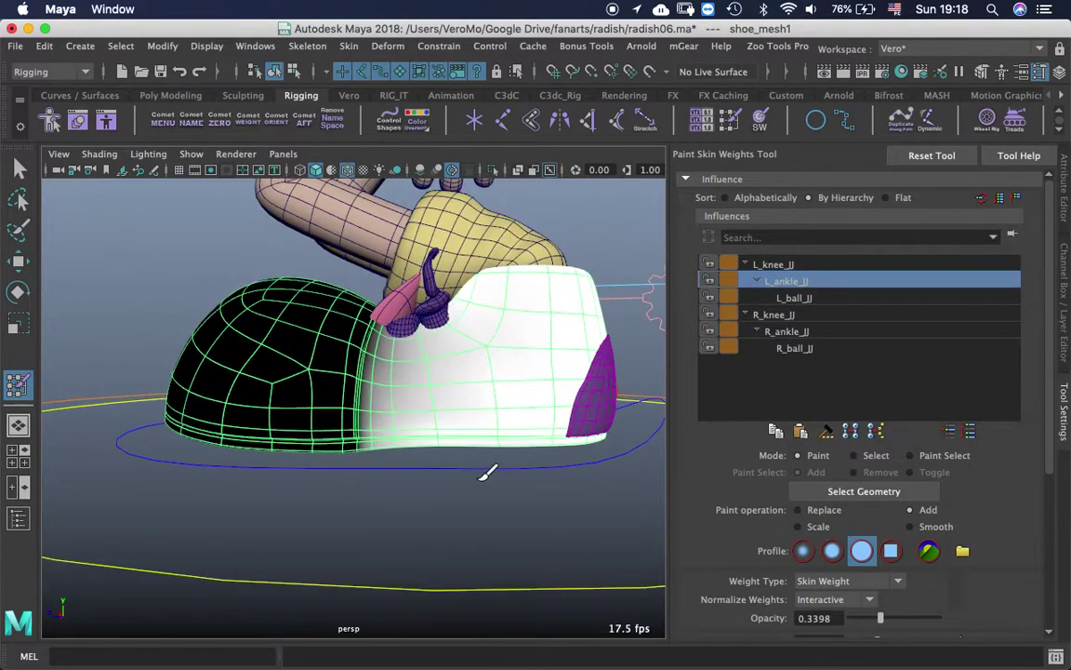
{"action": "left_click", "coordinate": [810, 297]}
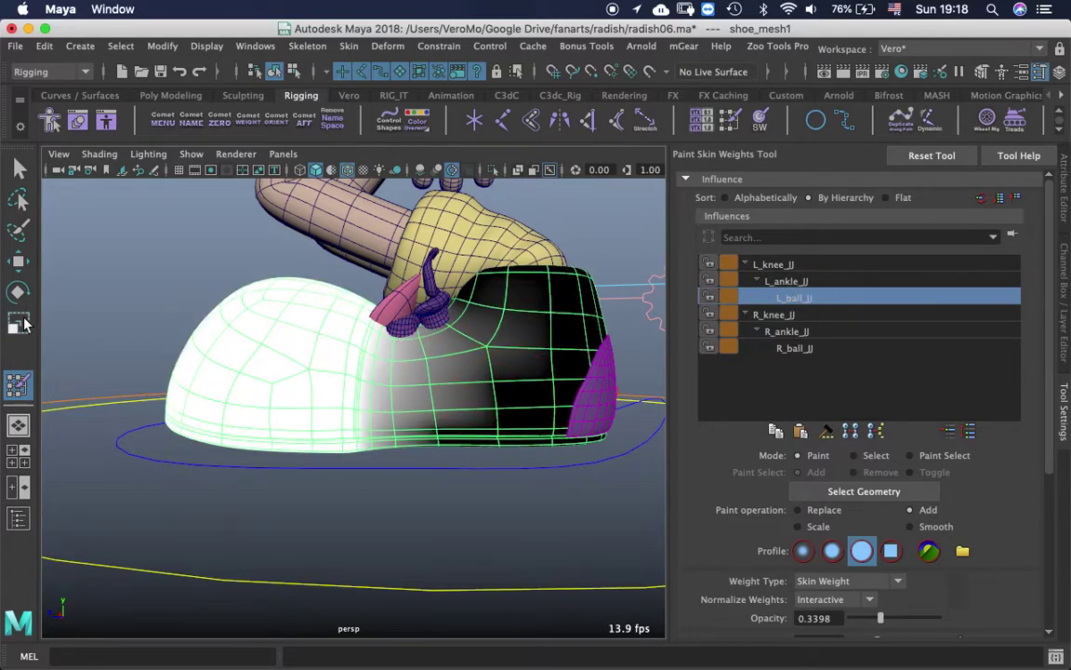
{"action": "left_click", "coordinate": [18, 263]}
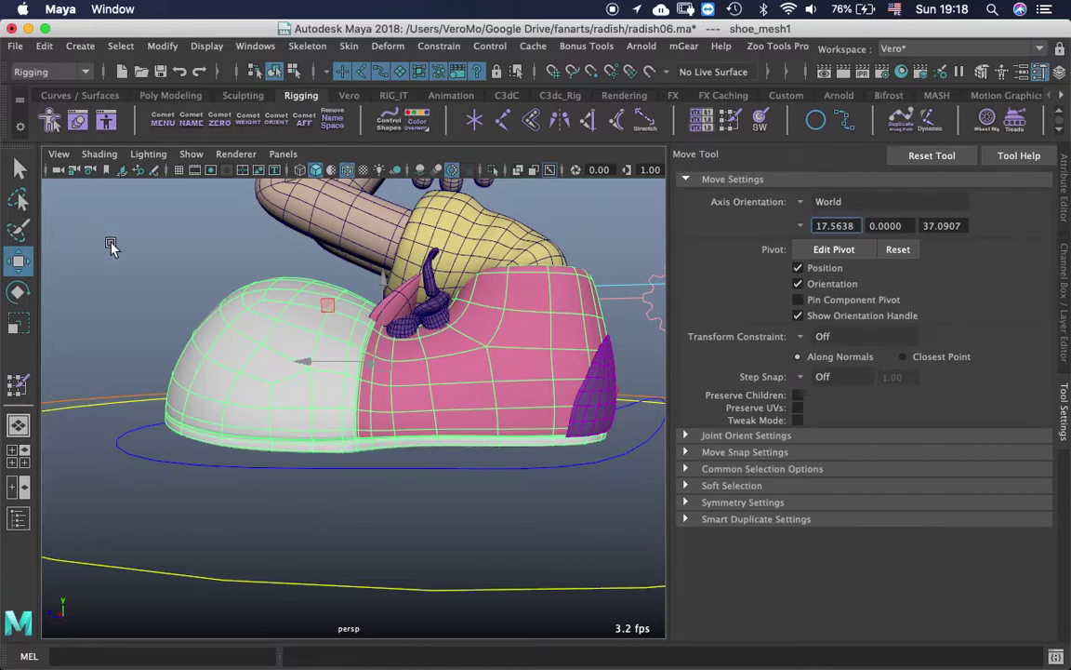
Select COG_CC and reset its Translate Y to 0 to stand the character upright.
{"action": "left_click_drag", "start_coordinate": [110, 247], "coordinate": [510, 375], "text": "alt"}
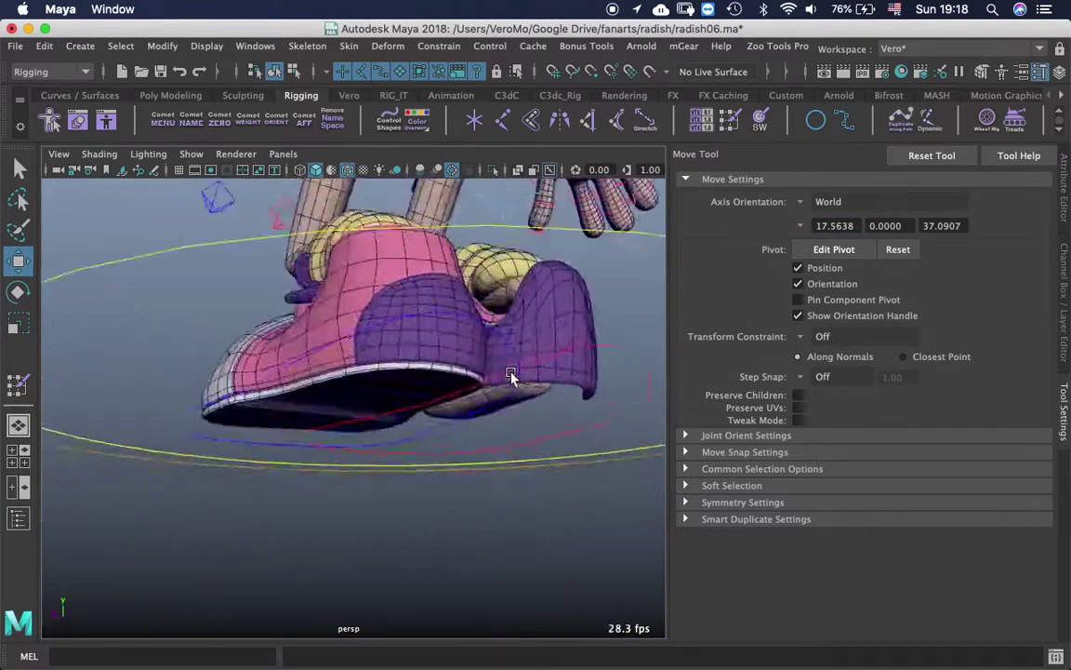
{"action": "right_click_drag", "start_coordinate": [511, 375], "coordinate": [331, 357], "text": "alt"}
{"action": "middle_click_drag", "start_coordinate": [389, 357], "coordinate": [407, 464], "text": "alt"}
{"action": "left_click_drag", "start_coordinate": [406, 465], "coordinate": [456, 468], "text": "alt"}
{"action": "middle_click_drag", "start_coordinate": [483, 297], "coordinate": [464, 428], "text": "alt"}
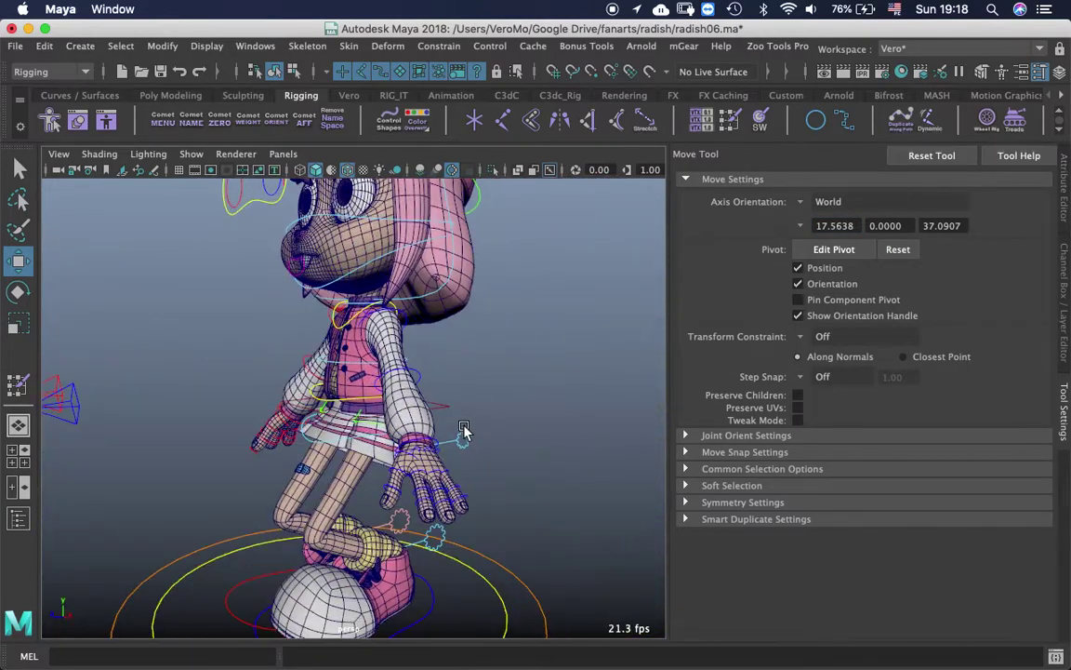
{"action": "left_click", "coordinate": [449, 407]}
{"action": "left_click", "coordinate": [1067, 325]}
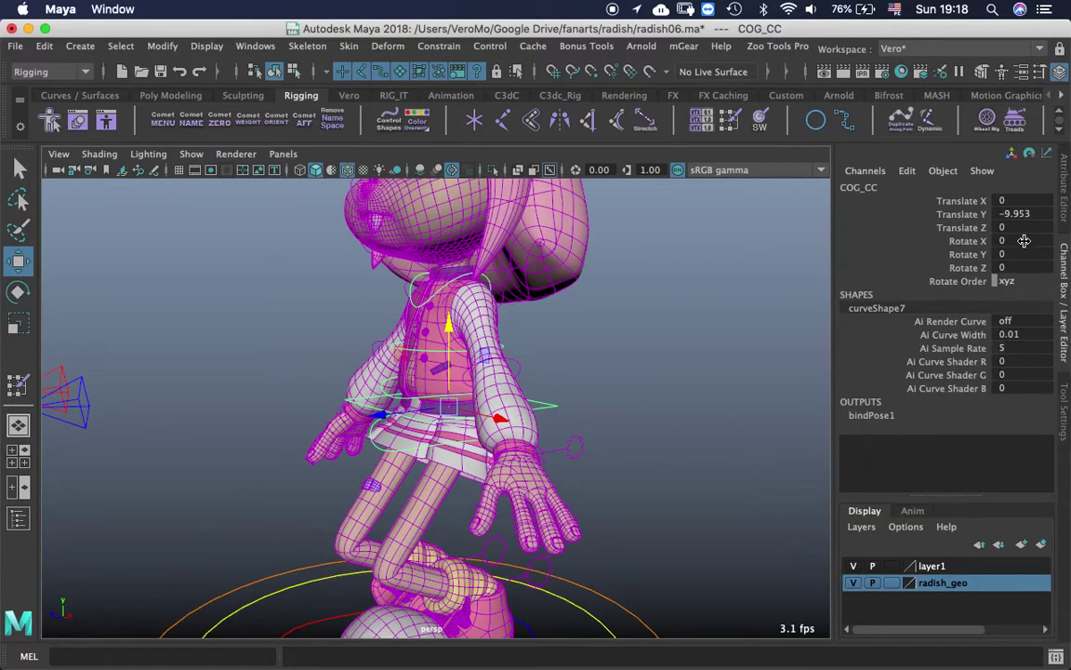
{"action": "left_click", "coordinate": [1014, 214]}
{"action": "type", "text": "0"}
{"action": "key", "text": "Return"}
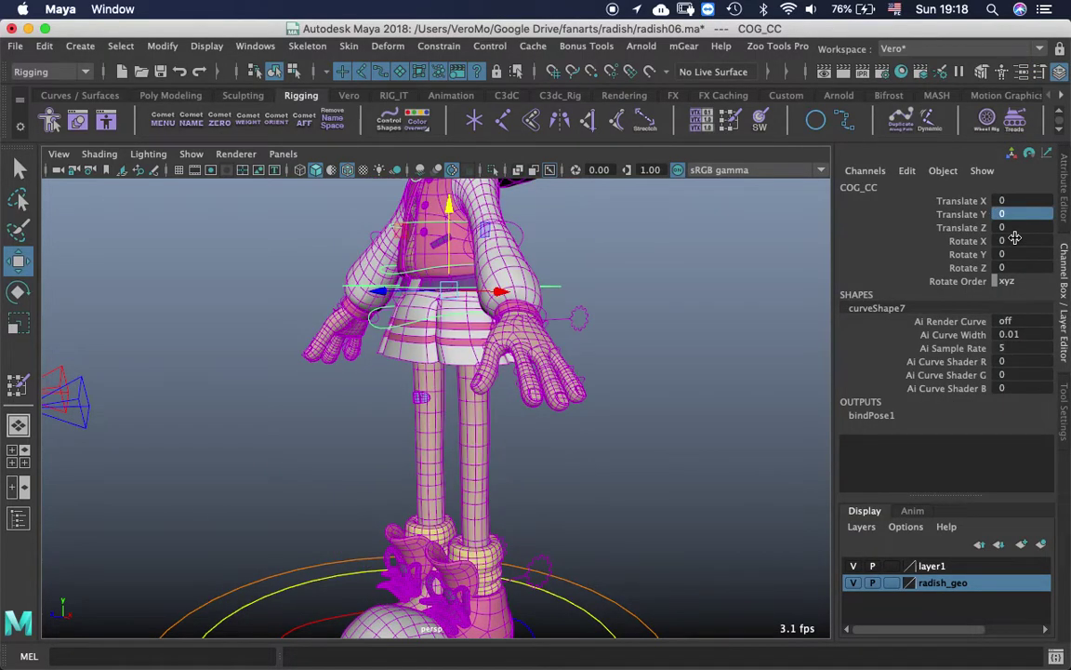
Select the left hand's finger controls, including L_pinky02_CC, and rotate them about 65 degrees in Z to curl the fingers.
{"action": "middle_click_drag", "start_coordinate": [562, 365], "coordinate": [574, 483], "text": "alt"}
{"action": "left_click_drag", "start_coordinate": [574, 484], "coordinate": [643, 482], "text": "alt"}
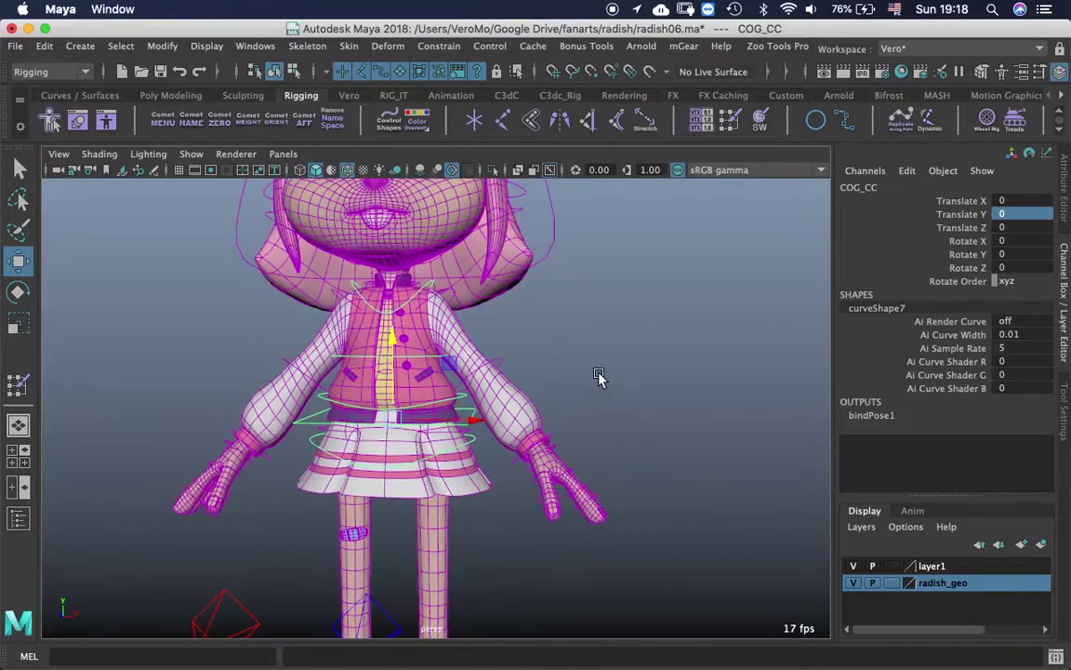
{"action": "middle_click_drag", "start_coordinate": [600, 376], "coordinate": [632, 446], "text": "alt"}
{"action": "middle_click_drag", "start_coordinate": [501, 369], "coordinate": [410, 287], "text": "alt"}
{"action": "middle_click_drag", "start_coordinate": [609, 581], "coordinate": [617, 454], "text": "alt"}
{"action": "scroll", "coordinate": [610, 452], "scroll_direction": "up", "scroll_amount": 5}
{"action": "middle_click_drag", "start_coordinate": [530, 448], "coordinate": [439, 442], "text": "alt"}
{"action": "left_click_drag", "start_coordinate": [439, 442], "coordinate": [516, 381], "text": "alt"}
{"action": "left_click_drag", "start_coordinate": [560, 425], "coordinate": [566, 441]}
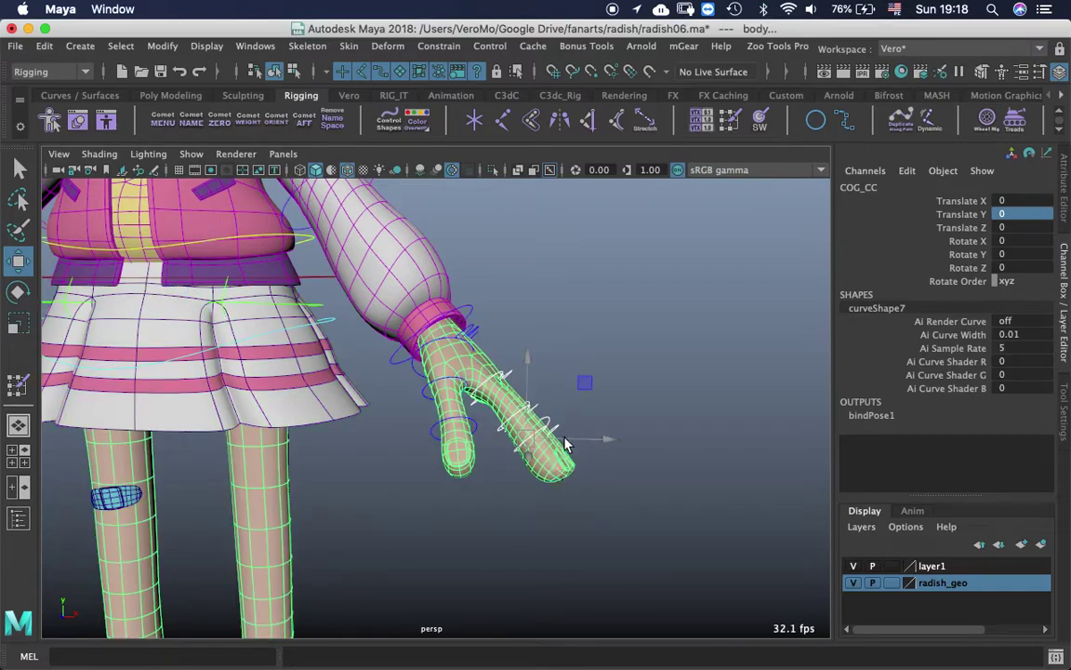
{"action": "left_click", "coordinate": [557, 465], "text": "shift"}
{"action": "key", "text": "e"}
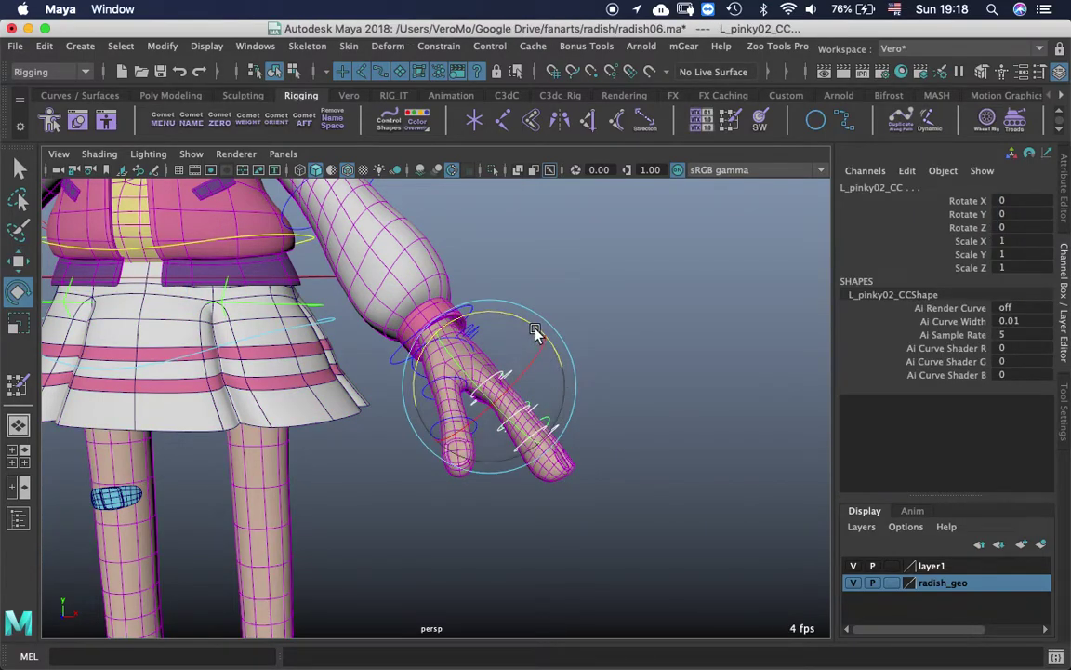
{"action": "left_click_drag", "start_coordinate": [539, 335], "coordinate": [402, 346]}
{"action": "scroll", "coordinate": [569, 402], "scroll_direction": "up", "scroll_amount": 6}
{"action": "middle_click_drag", "start_coordinate": [402, 344], "coordinate": [437, 353], "text": "alt"}
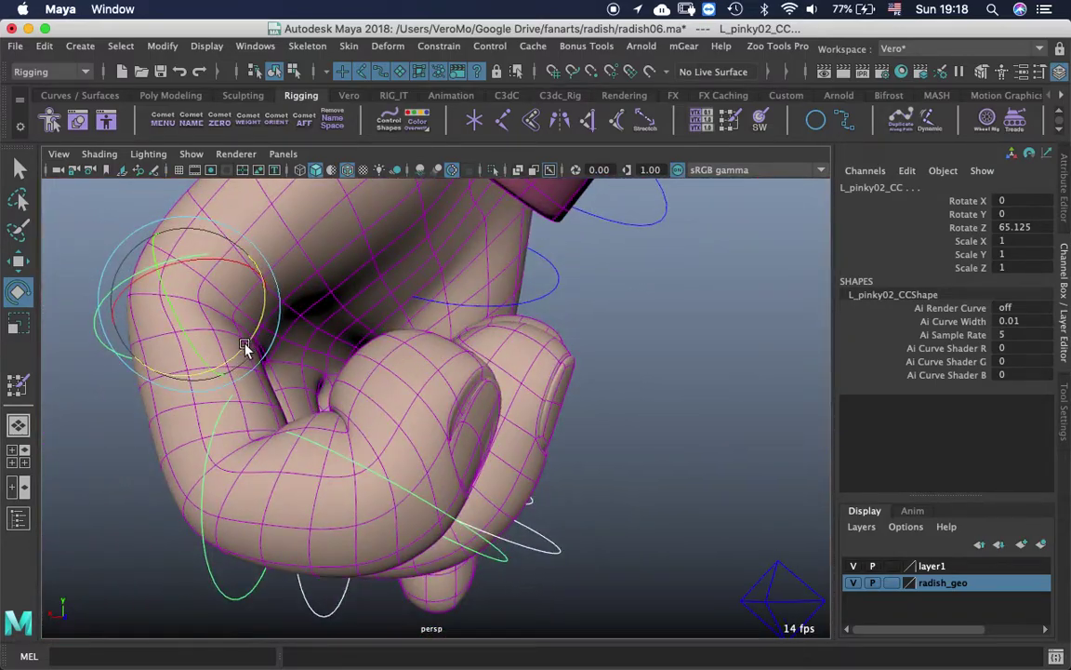
Curl the selected left finger controls to about 81.8 degrees in Z and set the body's skinCluster2 skinning method to Dual Quaternion.
{"action": "left_click_drag", "start_coordinate": [245, 348], "coordinate": [420, 330]}
{"action": "left_click", "coordinate": [407, 263]}
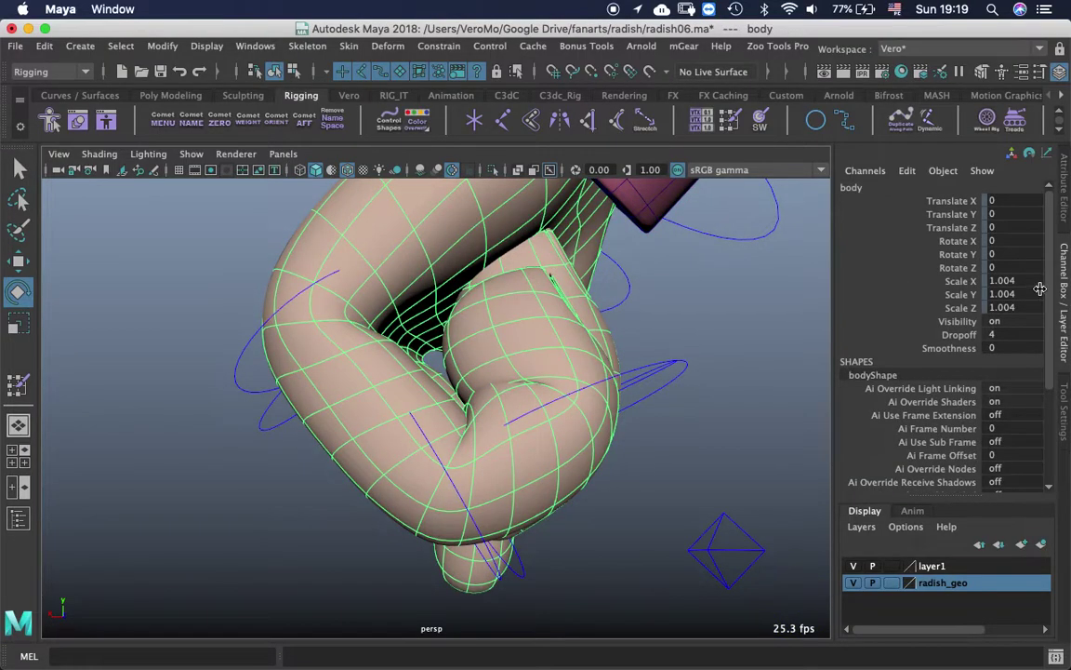
{"action": "scroll", "coordinate": [1040, 288], "scroll_direction": "down", "scroll_amount": 5}
{"action": "left_click", "coordinate": [876, 419]}
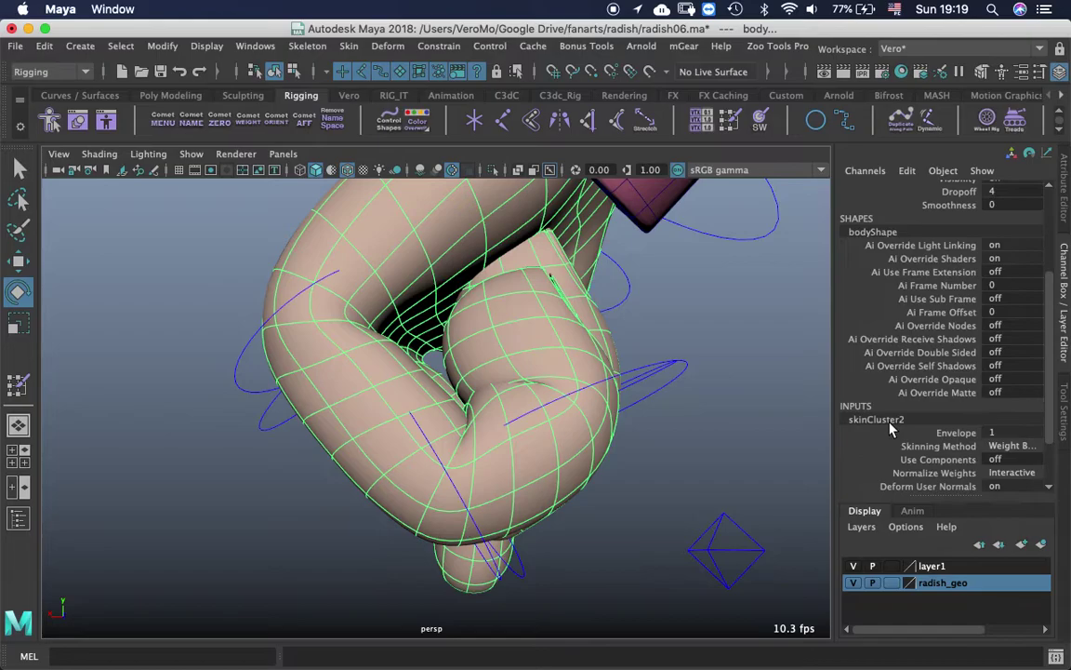
{"action": "left_click", "coordinate": [1012, 445]}
{"action": "left_click", "coordinate": [990, 478]}
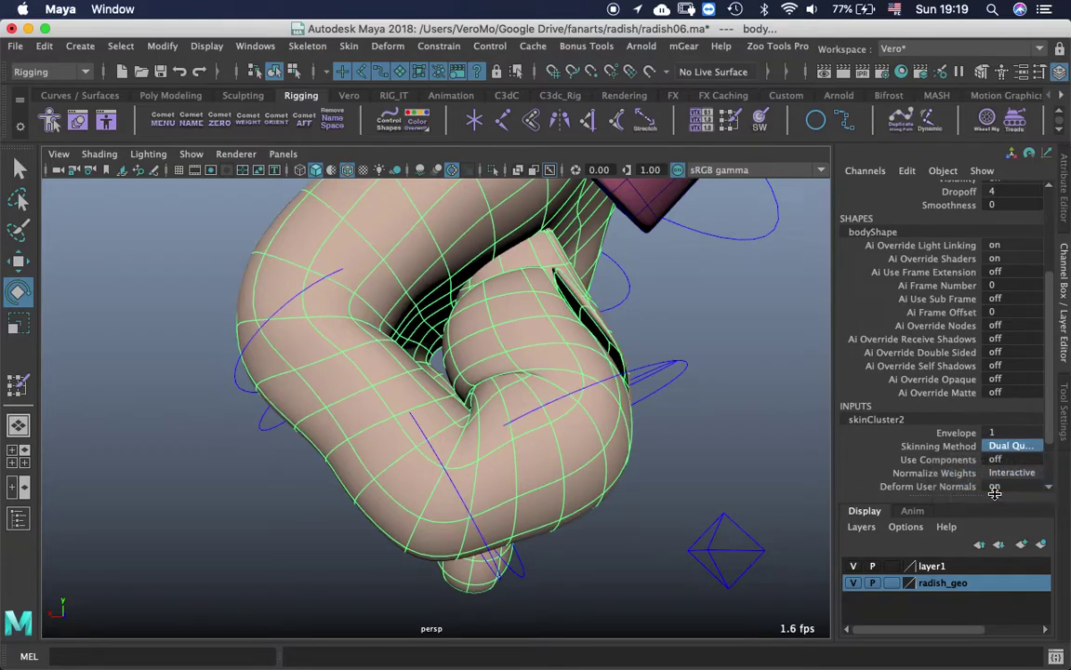
{"action": "left_click_drag", "start_coordinate": [648, 444], "coordinate": [538, 450], "text": "alt"}
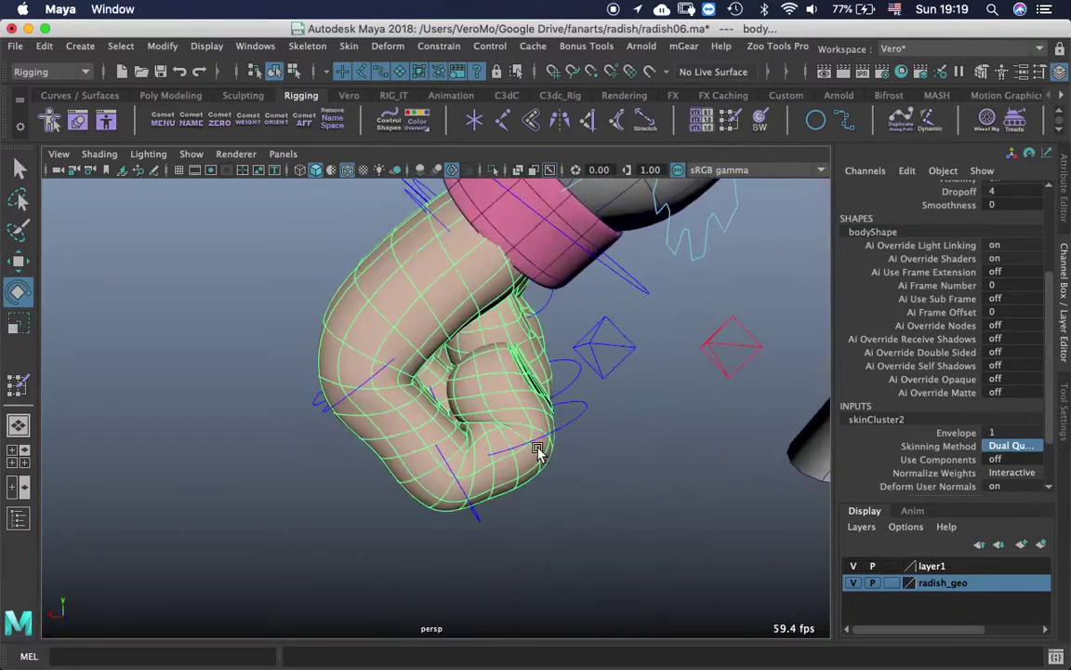
Set the body's skinCluster2 skinning method to Classic Linear and inspect the bent knuckles.
{"action": "left_click", "coordinate": [1009, 445]}
{"action": "left_click", "coordinate": [986, 461]}
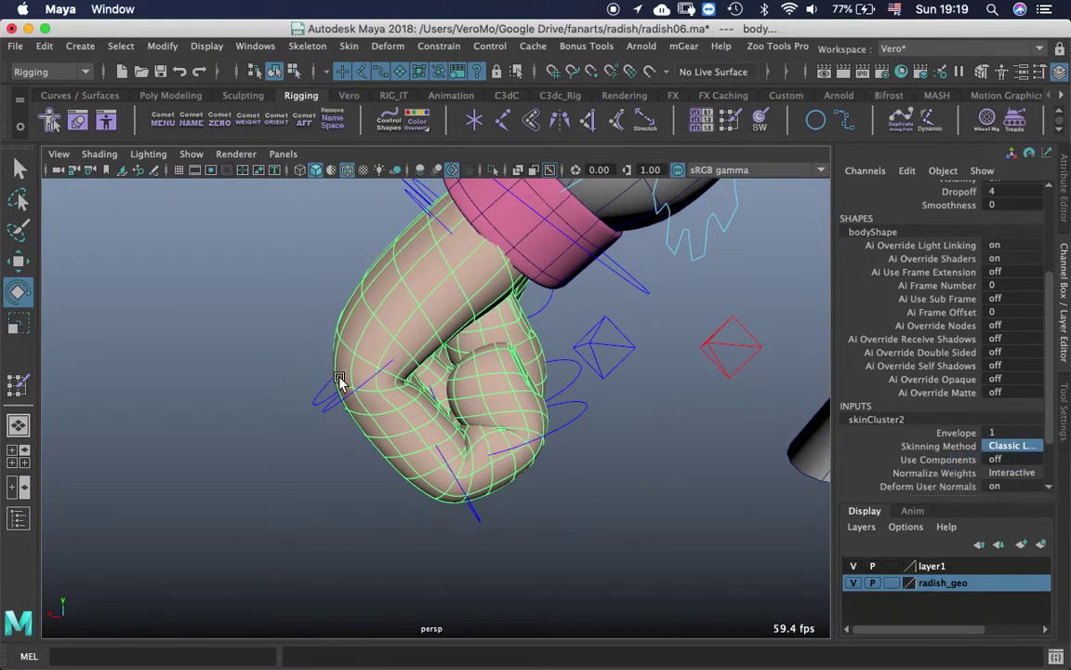
{"action": "left_click_drag", "start_coordinate": [435, 384], "coordinate": [309, 397], "text": "alt"}
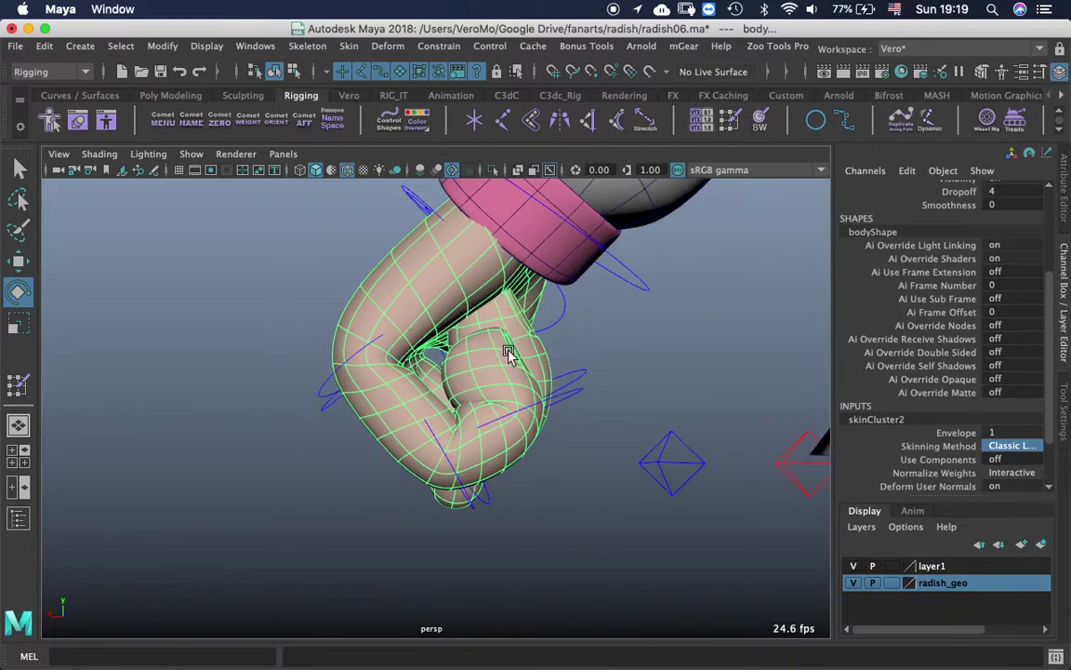
Inspect the curled fist from several angles and rotate L_pinky02_CC in Z to swing the little finger away from the other fingers.
{"action": "left_click_drag", "start_coordinate": [586, 456], "coordinate": [486, 310], "text": "alt"}
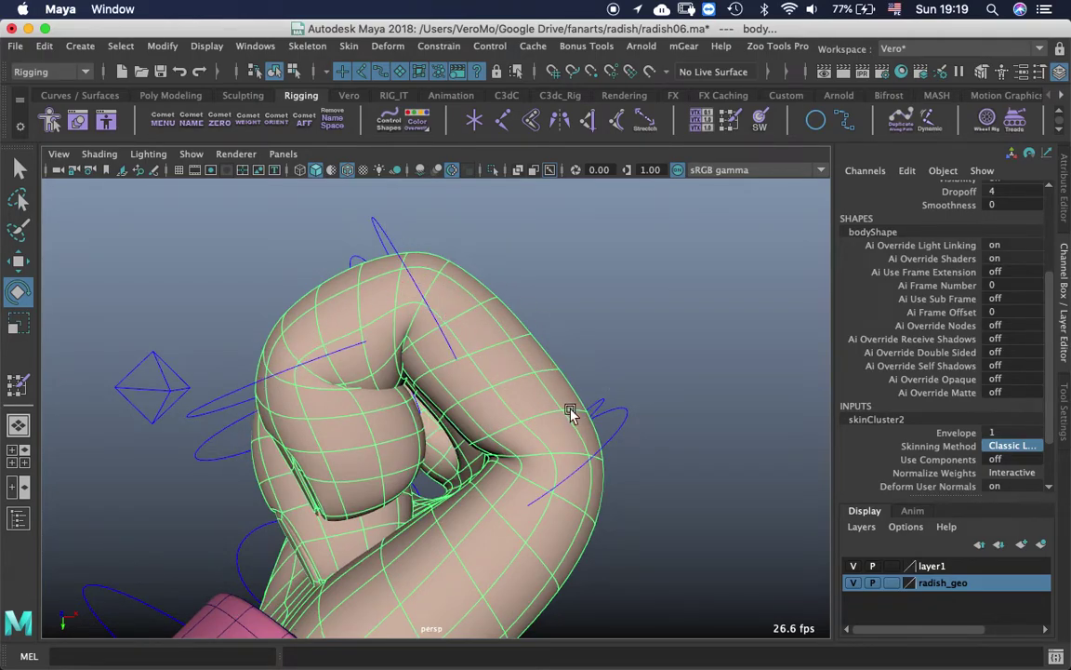
{"action": "left_click_drag", "start_coordinate": [381, 457], "coordinate": [376, 370], "text": "alt"}
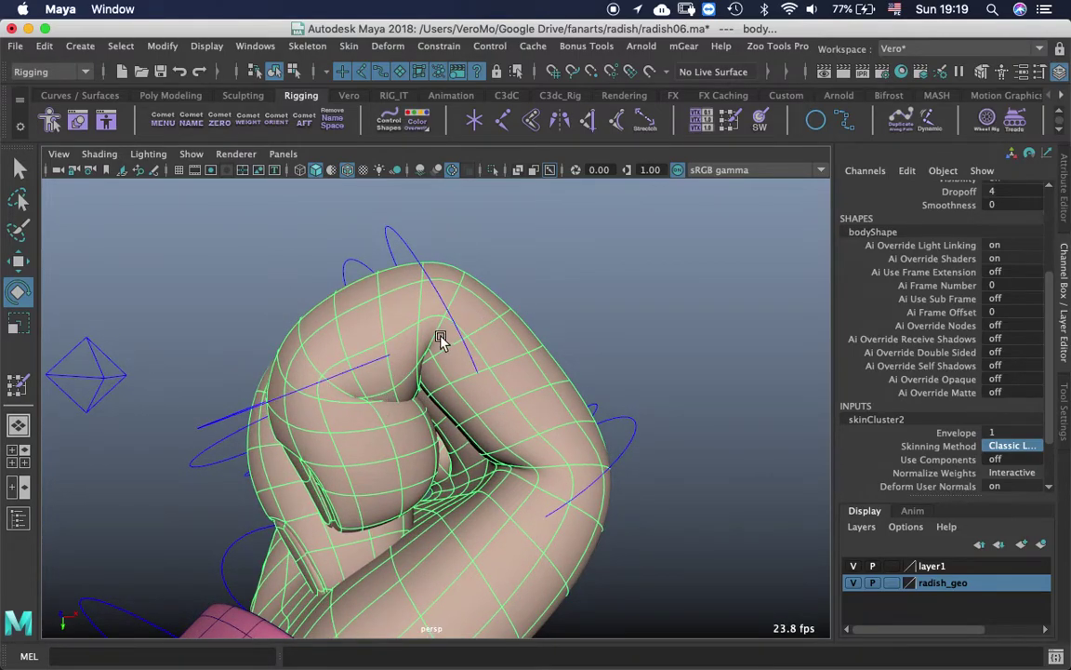
{"action": "left_click_drag", "start_coordinate": [440, 339], "coordinate": [318, 437], "text": "alt"}
{"action": "left_click", "coordinate": [299, 426]}
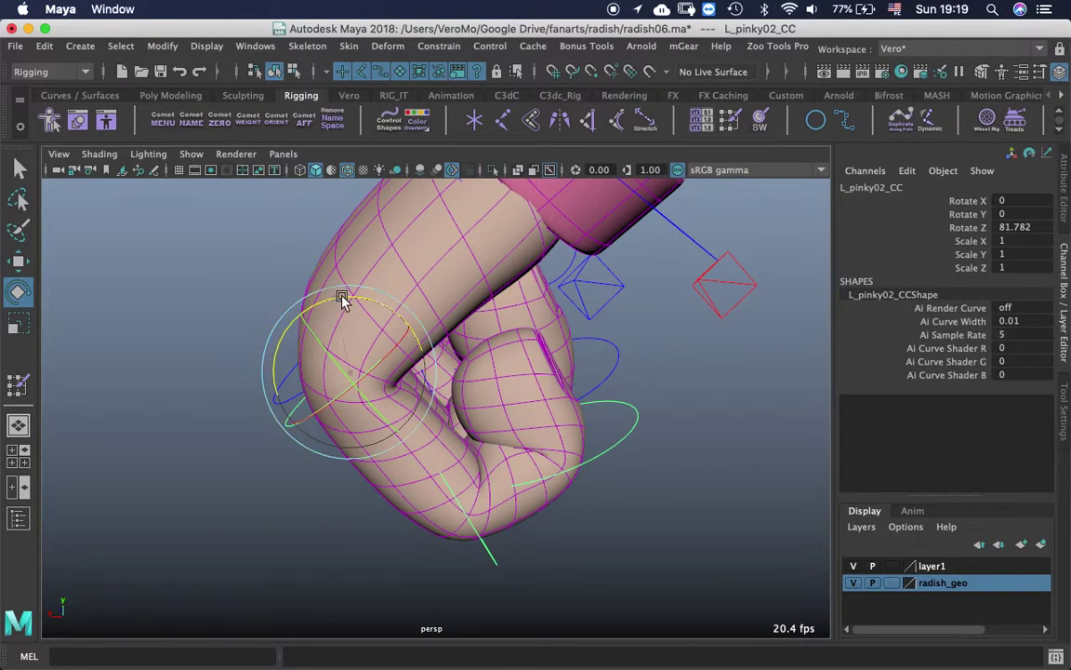
{"action": "left_click_drag", "start_coordinate": [342, 298], "coordinate": [507, 460]}
Try Reset Default Weights on the body mesh, inspect the curled fingers, and undo the reset.
{"action": "left_click", "coordinate": [507, 462]}
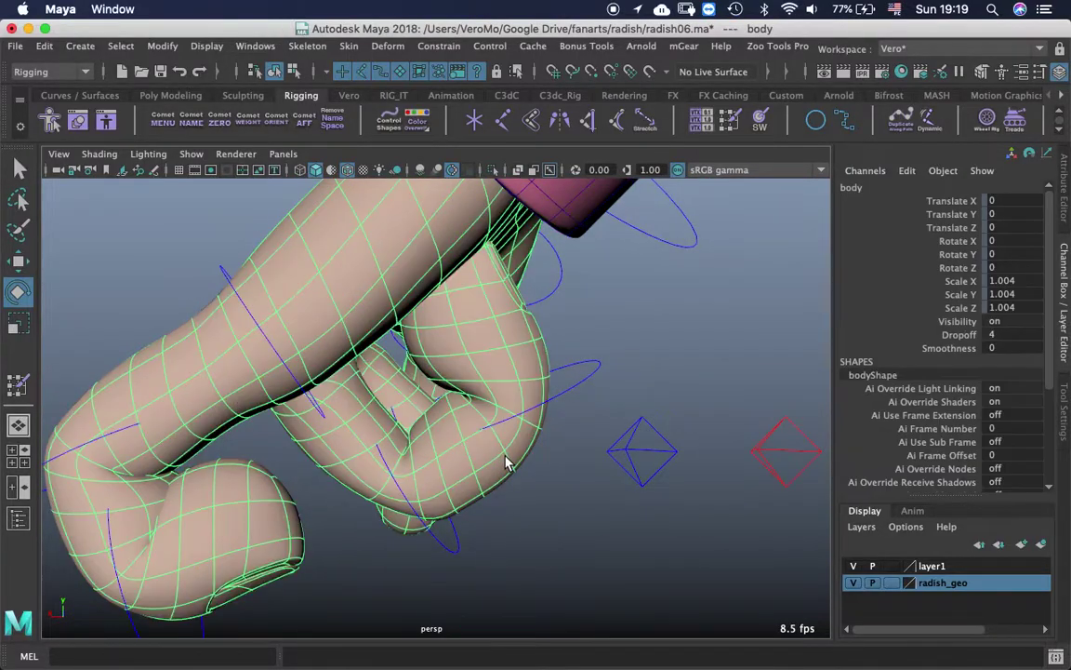
{"action": "left_click", "coordinate": [349, 47]}
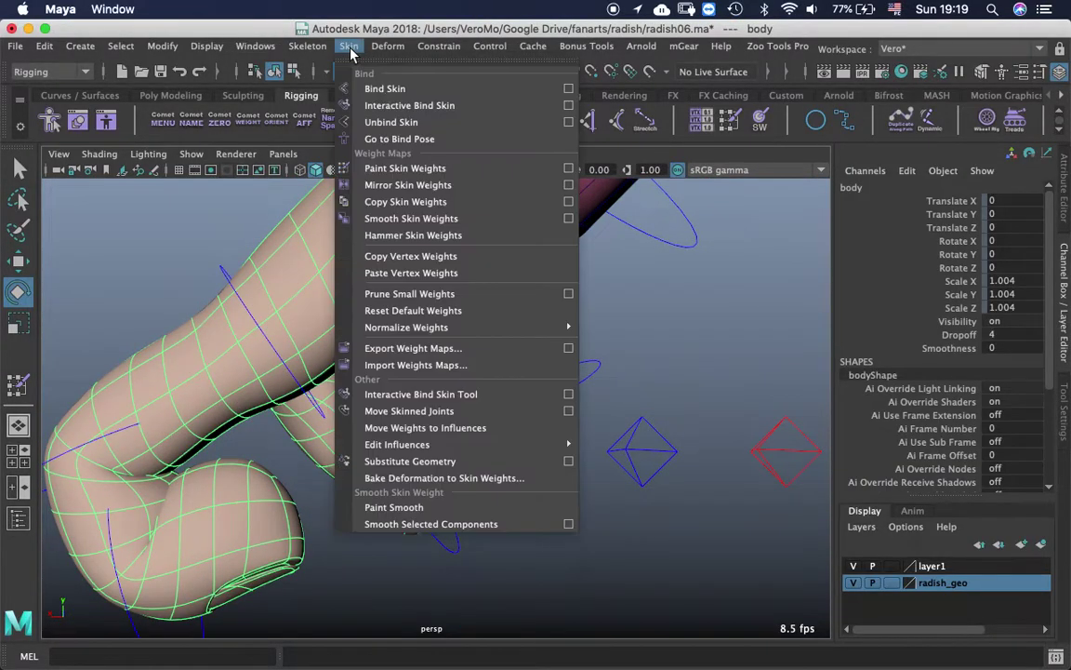
{"action": "left_click", "coordinate": [412, 311]}
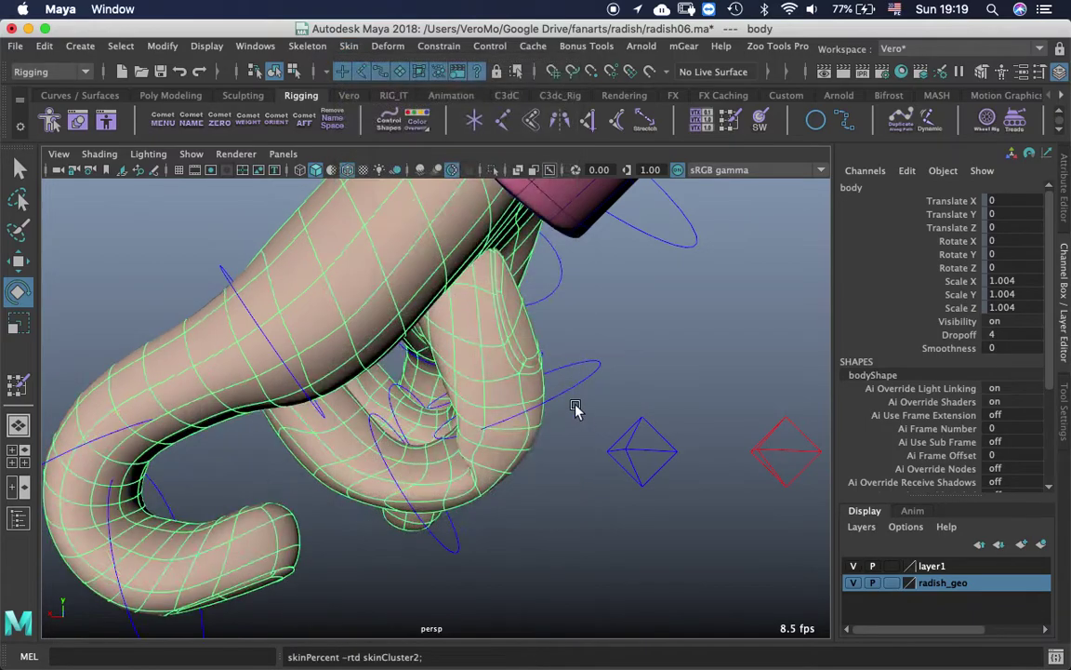
{"action": "left_click", "coordinate": [619, 476]}
{"action": "left_click_drag", "start_coordinate": [617, 473], "coordinate": [519, 297], "text": "alt"}
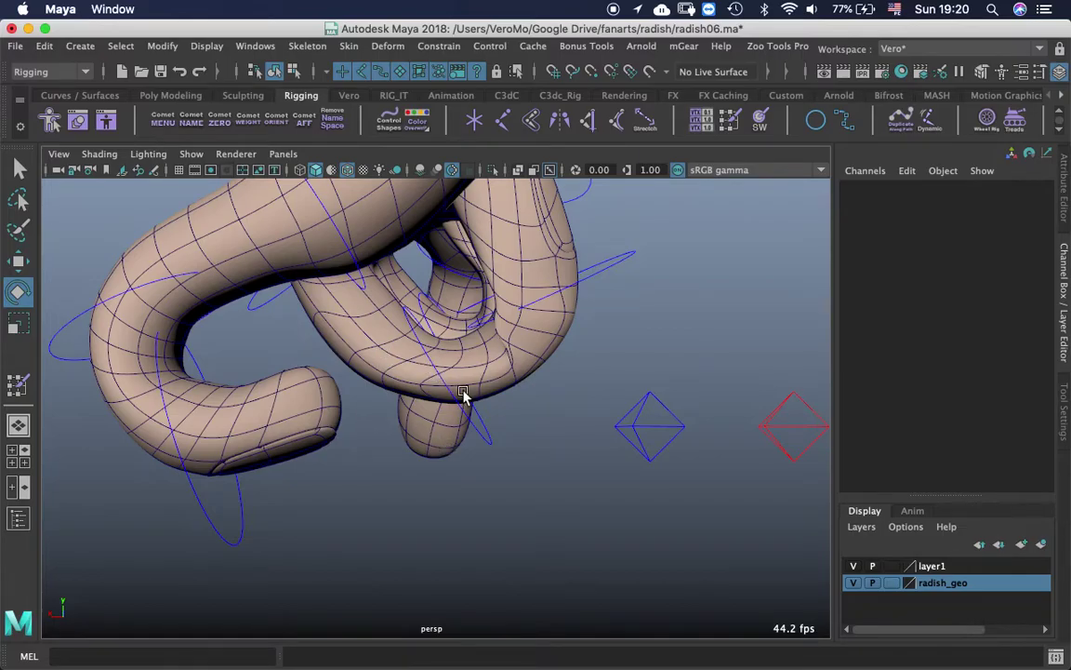
{"action": "left_click_drag", "start_coordinate": [463, 394], "coordinate": [473, 433], "text": "alt"}
{"action": "key", "text": "z"}
{"action": "key", "text": "z"}
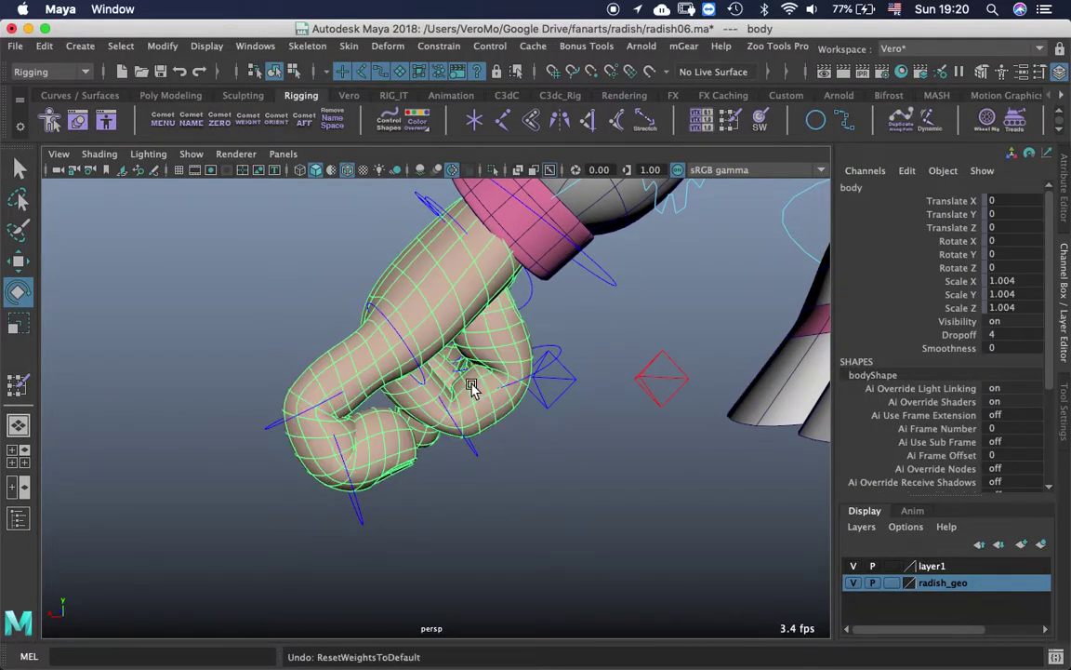
Select the left little finger's controls, including L_pinky04_CC, and set their Rotate Z to 0 to straighten the finger.
{"action": "left_click", "coordinate": [561, 473]}
{"action": "left_click_drag", "start_coordinate": [351, 385], "coordinate": [415, 421], "text": "alt"}
{"action": "left_click_drag", "start_coordinate": [267, 372], "coordinate": [228, 445], "text": "alt"}
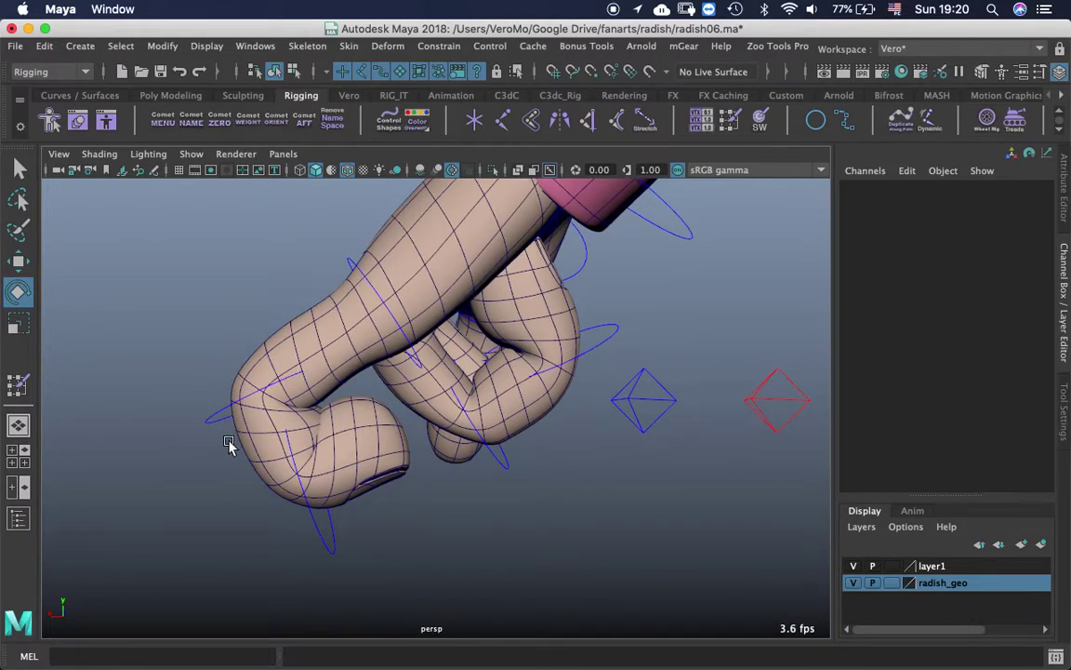
{"action": "left_click", "coordinate": [209, 418]}
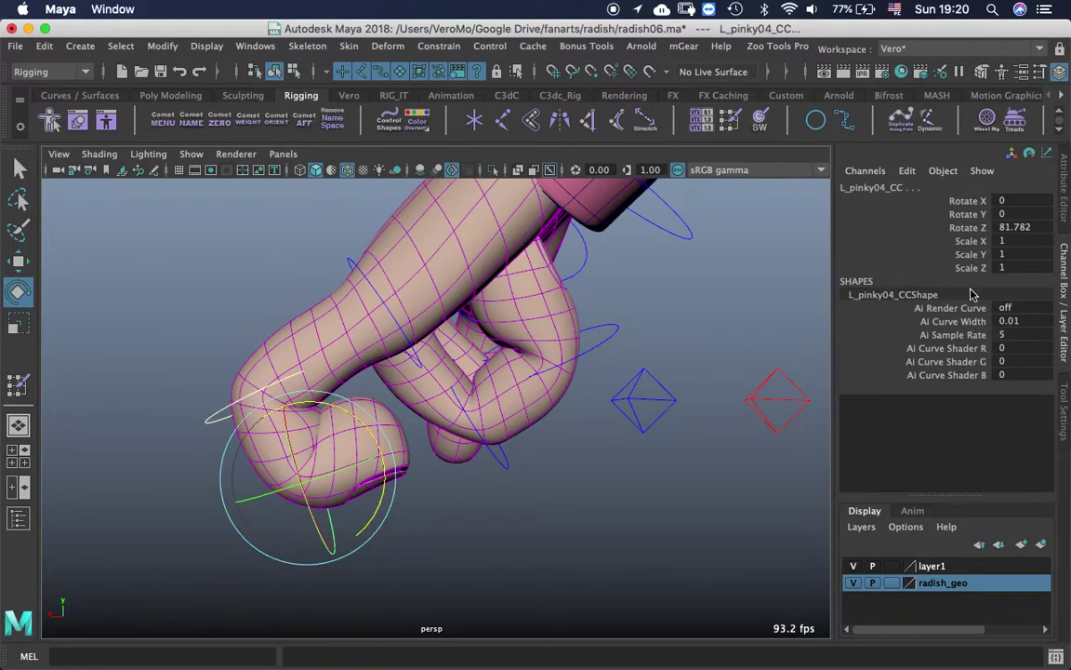
{"action": "double_click", "coordinate": [1021, 226]}
{"action": "type", "text": "0"}
{"action": "key", "text": "Return"}
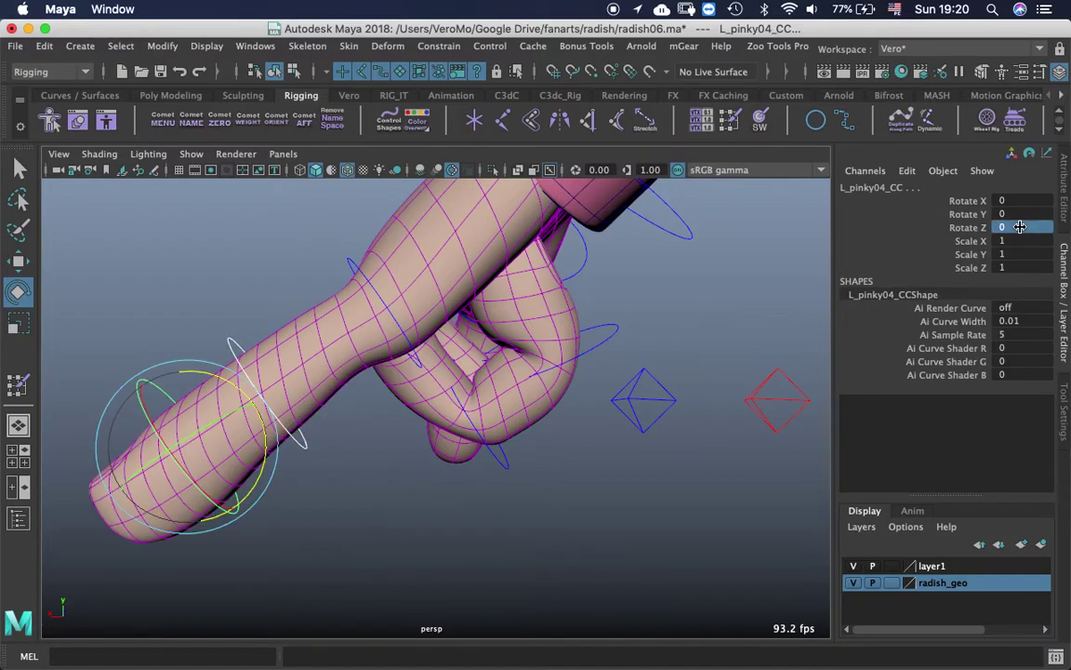
Select the remaining curled finger controls, including L_middle04_CC, and set their Rotate X, Y and Z to 0.
{"action": "left_click_drag", "start_coordinate": [711, 389], "coordinate": [376, 369], "text": "alt"}
{"action": "left_click", "coordinate": [586, 298]}
{"action": "left_click", "coordinate": [273, 279]}
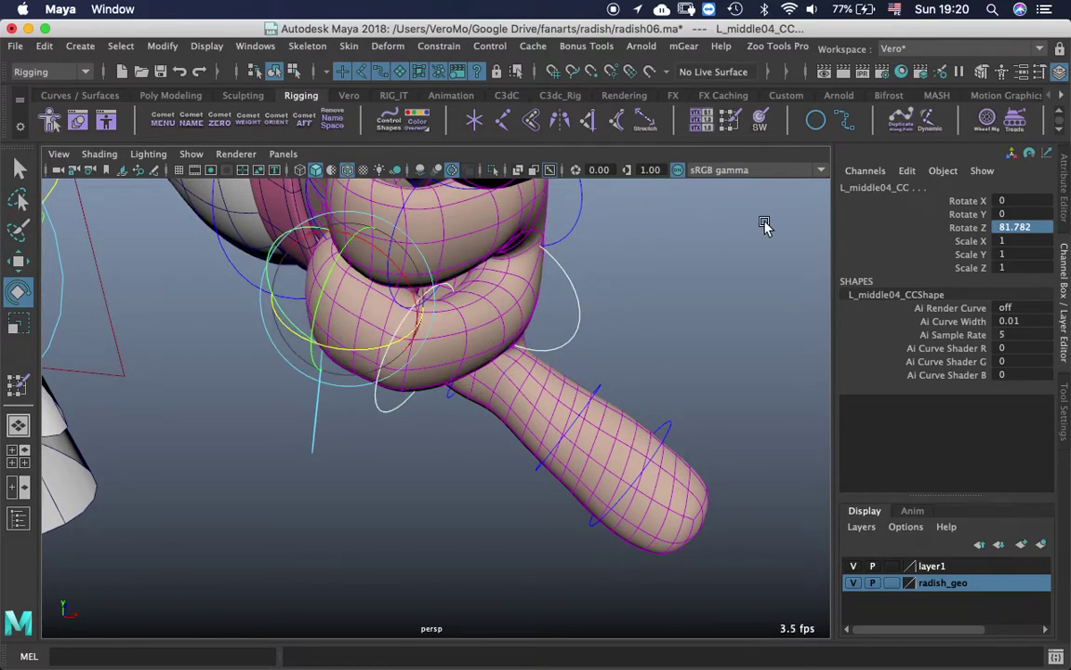
{"action": "left_click_drag", "start_coordinate": [1033, 223], "coordinate": [1028, 204]}
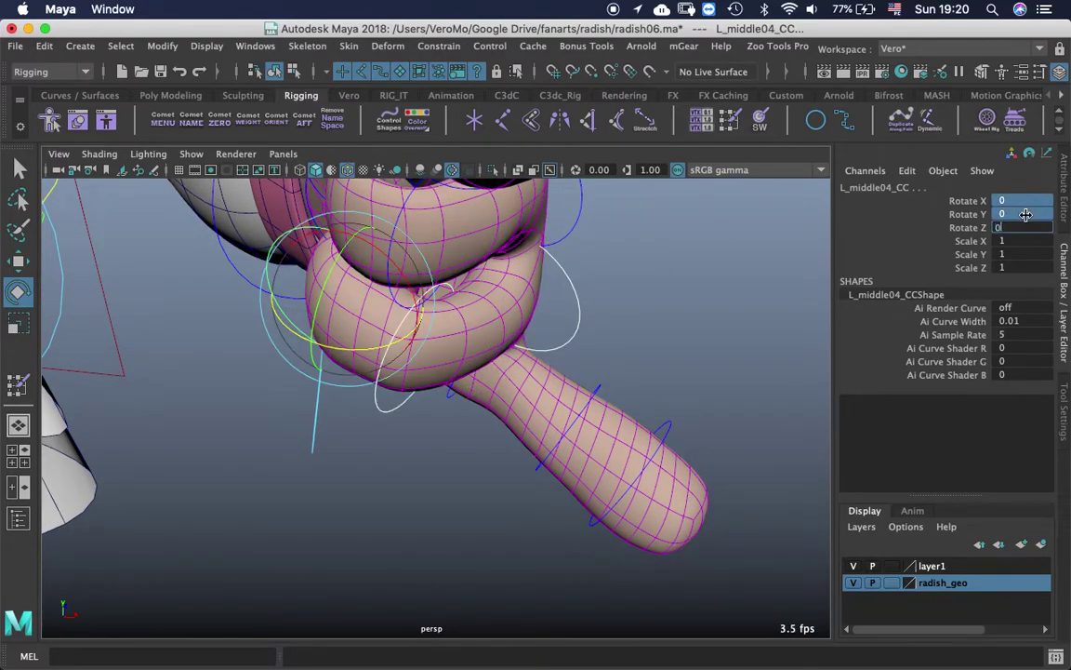
{"action": "key", "text": "Return"}
Select jaw_CC with the Move tool and lower it to about -6.37 in Translate Y to open the mouth.
{"action": "left_click", "coordinate": [724, 248]}
{"action": "right_click_drag", "start_coordinate": [724, 249], "coordinate": [632, 366], "text": "alt"}
{"action": "left_click_drag", "start_coordinate": [632, 366], "coordinate": [595, 401], "text": "alt"}
{"action": "middle_click_drag", "start_coordinate": [596, 402], "coordinate": [732, 499], "text": "alt"}
{"action": "right_click_drag", "start_coordinate": [732, 499], "coordinate": [521, 352], "text": "alt"}
{"action": "middle_click_drag", "start_coordinate": [521, 352], "coordinate": [486, 440], "text": "alt"}
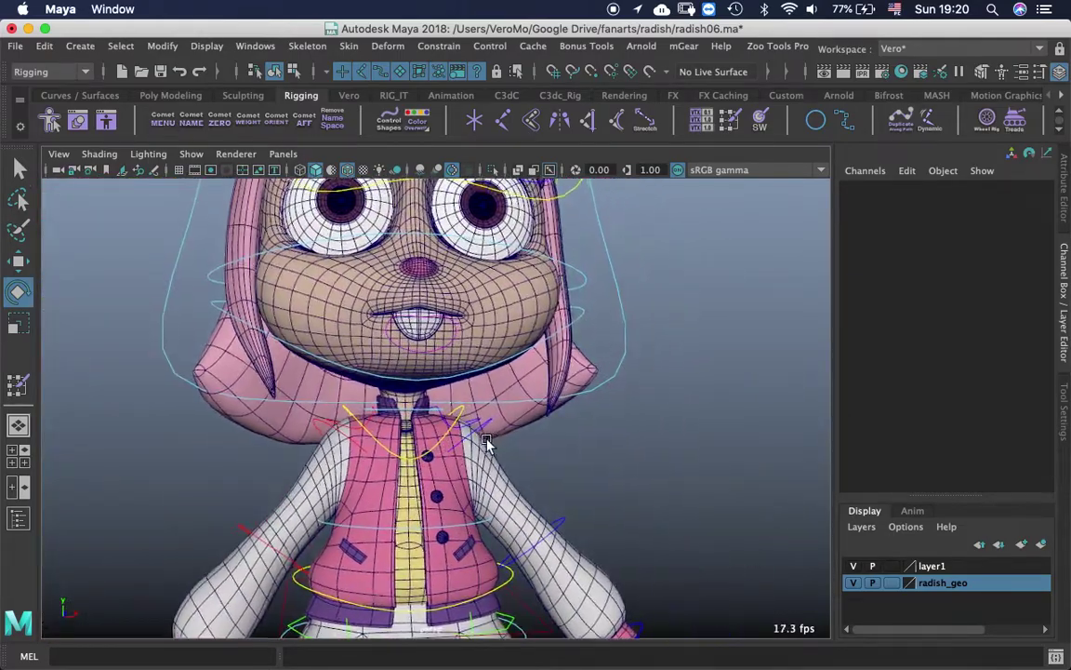
{"action": "left_click_drag", "start_coordinate": [487, 444], "coordinate": [426, 458], "text": "alt"}
{"action": "left_click", "coordinate": [430, 357]}
{"action": "key", "text": "w"}
{"action": "right_click_drag", "start_coordinate": [531, 391], "coordinate": [716, 400], "text": "alt"}
{"action": "left_click_drag", "start_coordinate": [396, 258], "coordinate": [436, 418], "text": "alt"}
{"action": "scroll", "coordinate": [439, 411], "scroll_direction": "down", "scroll_amount": 6}
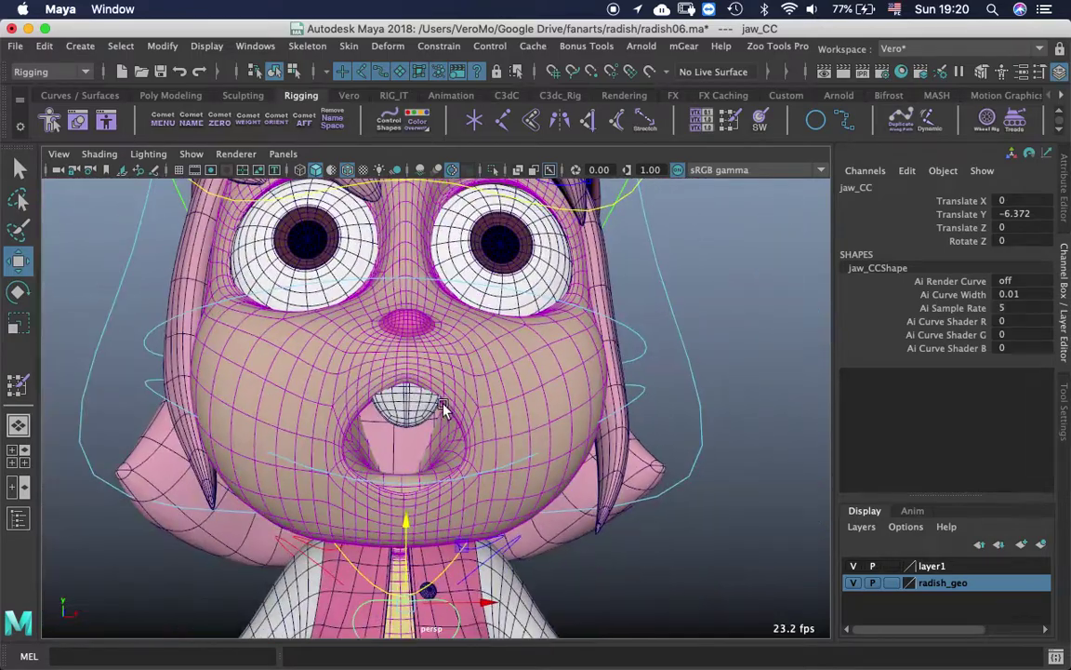
Adjust jaw_CC to about -6.07 in Translate Y and inspect the open mouth and cheeks from several angles.
{"action": "mouse_move", "coordinate": [398, 523]}
{"action": "left_mouse_down"}
{"action": "mouse_move", "coordinate": [407, 415]}
{"action": "mouse_move", "coordinate": [410, 518]}
{"action": "mouse_move", "coordinate": [399, 382]}
{"action": "mouse_move", "coordinate": [399, 521]}
{"action": "mouse_move", "coordinate": [409, 437]}
{"action": "mouse_move", "coordinate": [426, 593]}
{"action": "mouse_move", "coordinate": [397, 505]}
{"action": "left_mouse_up"}
{"action": "key", "text": "z"}
{"action": "key", "text": "z"}
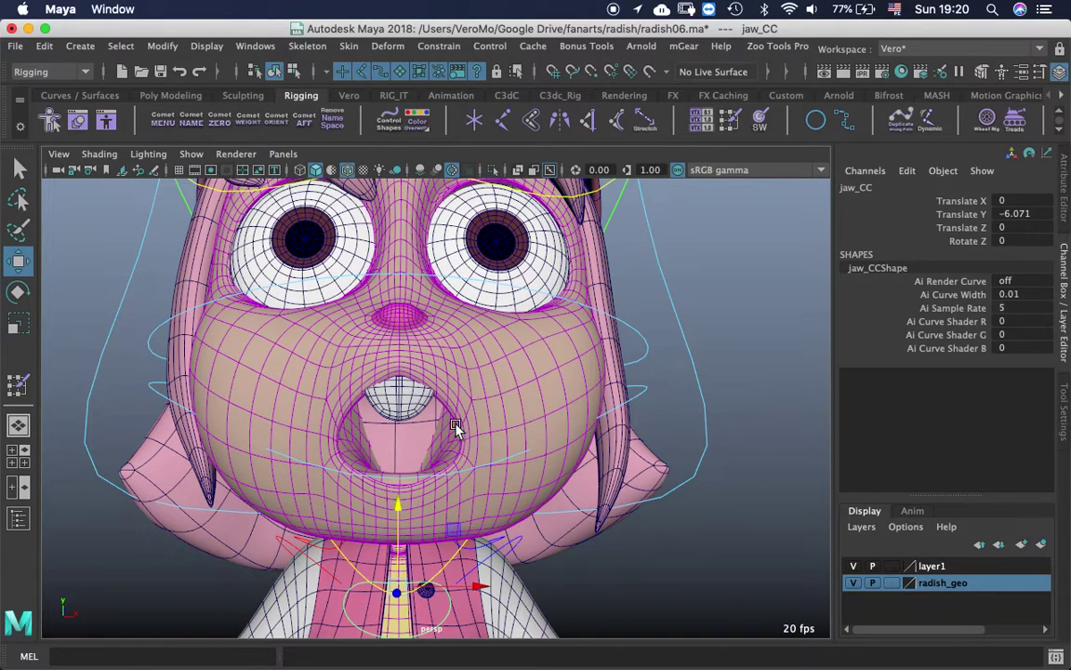
{"action": "left_click_drag", "start_coordinate": [458, 451], "coordinate": [446, 414], "text": "alt"}
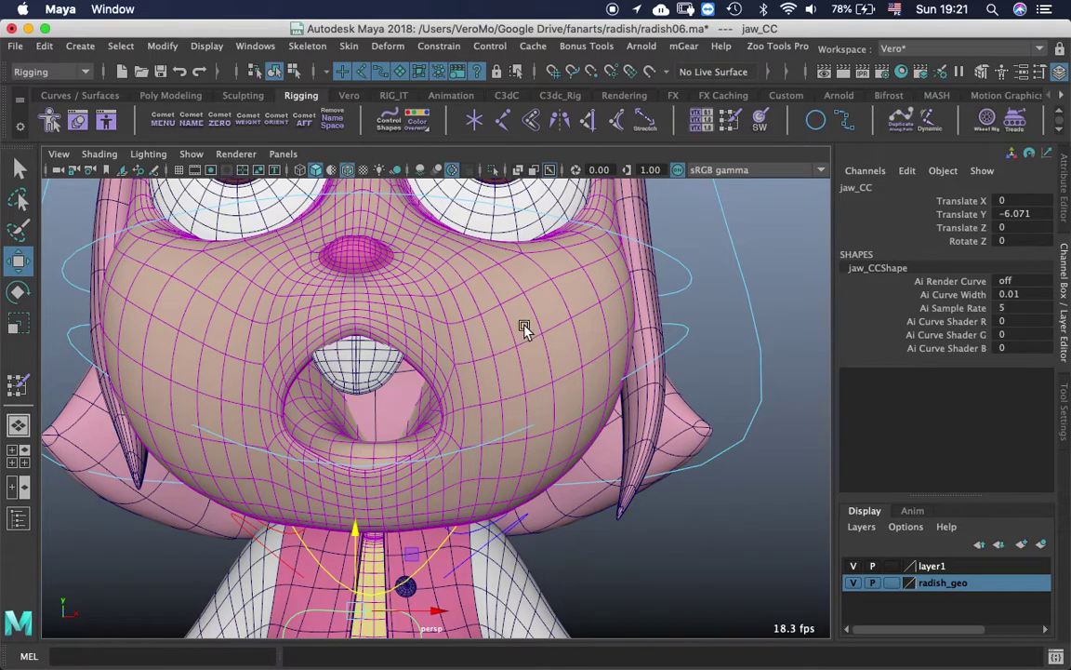
{"action": "left_click_drag", "start_coordinate": [523, 328], "coordinate": [524, 437], "text": "alt"}
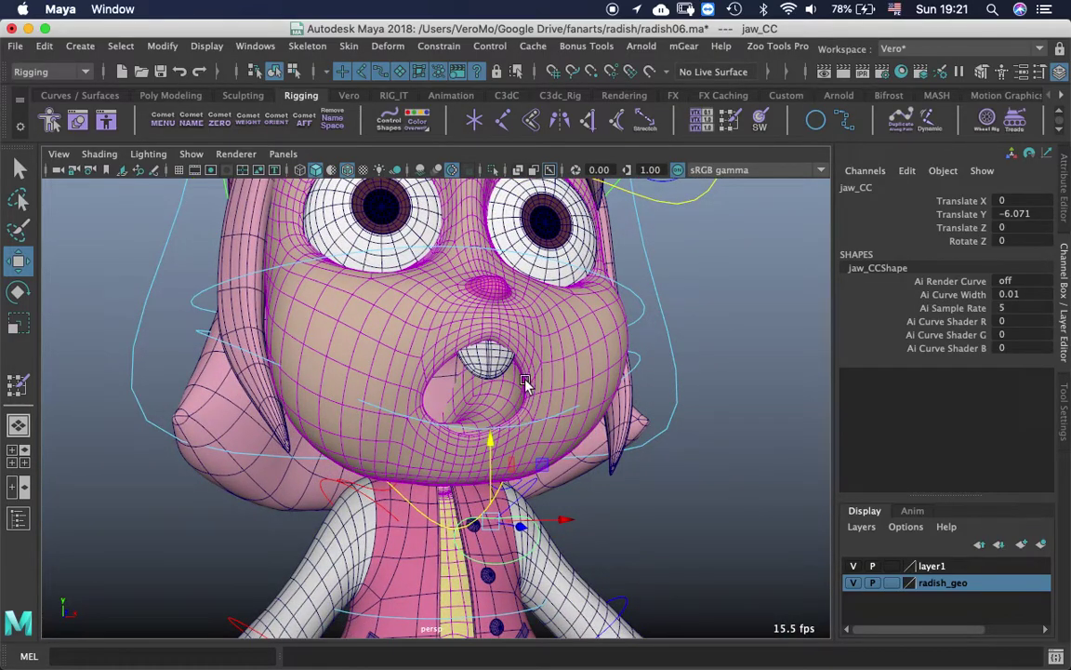
{"action": "left_click_drag", "start_coordinate": [518, 398], "coordinate": [495, 361], "text": "alt"}
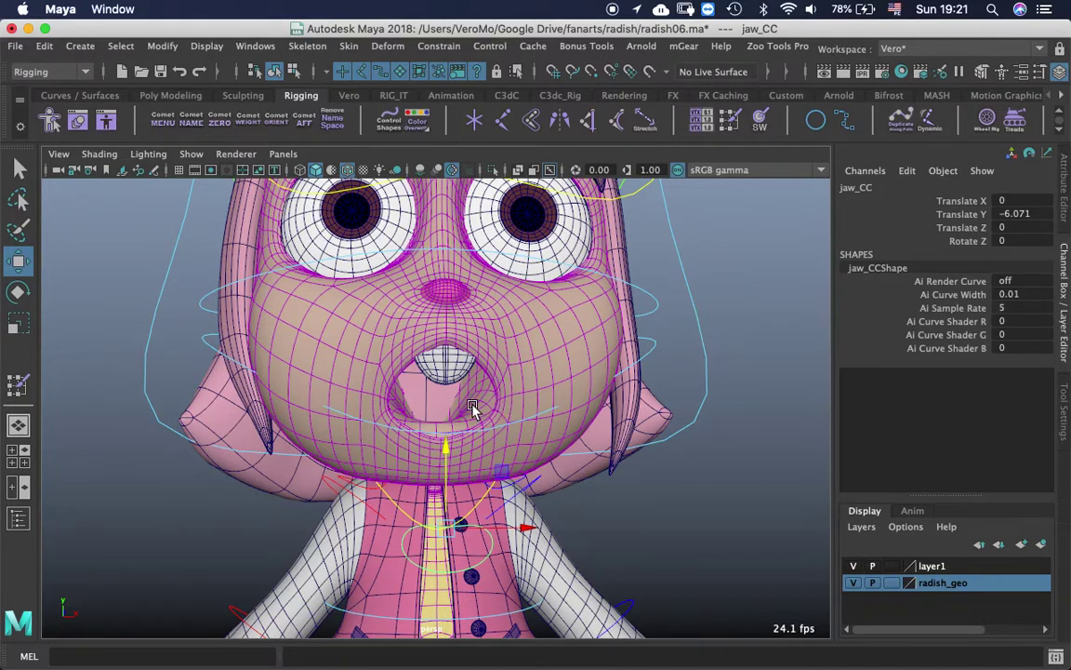
Raise jaw_CC and set its Translate Y to 0 to close the mouth.
{"action": "left_click_drag", "start_coordinate": [439, 465], "coordinate": [443, 367]}
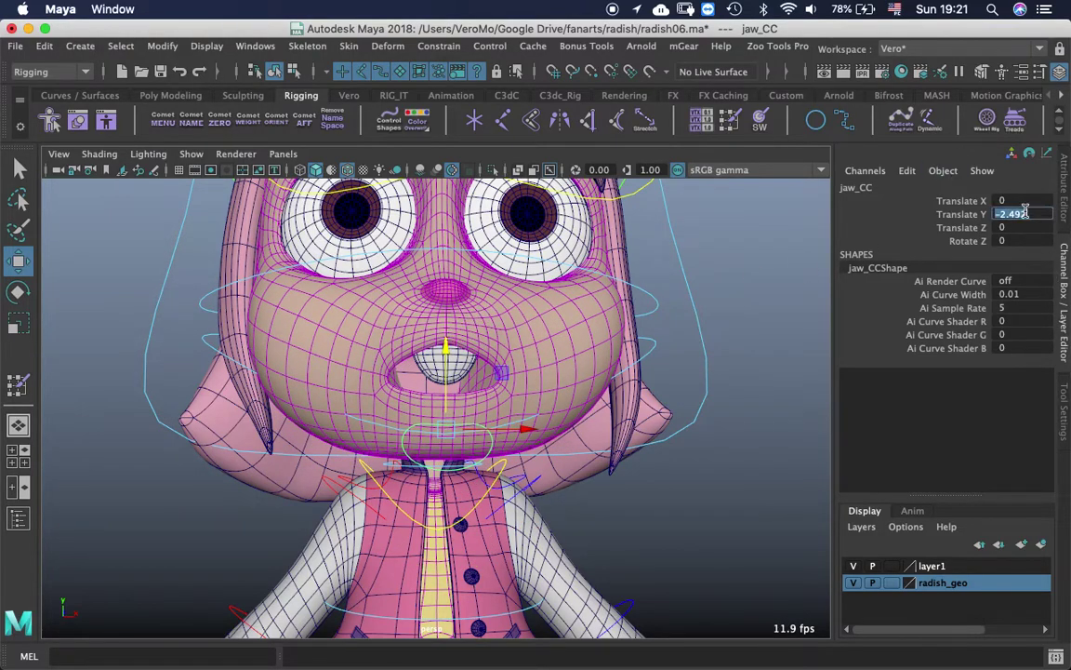
{"action": "type", "text": "0"}
{"action": "key", "text": "Return"}
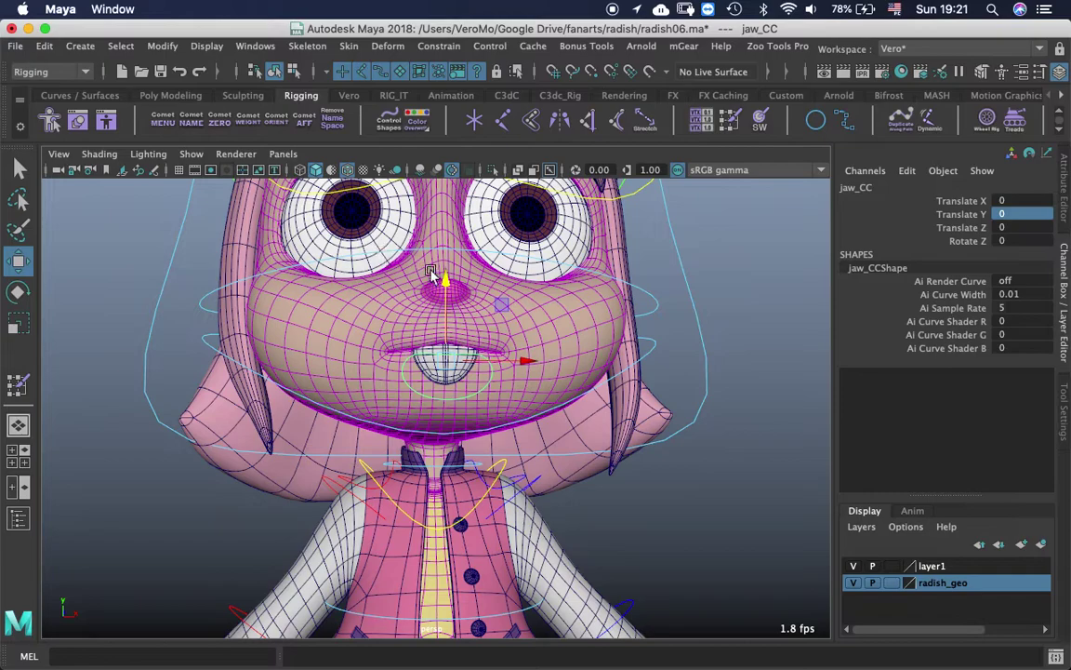
{"action": "mouse_move", "coordinate": [446, 279]}
{"action": "left_mouse_down"}
{"action": "mouse_move", "coordinate": [471, 493]}
{"action": "mouse_move", "coordinate": [456, 420]}
{"action": "mouse_move", "coordinate": [452, 445]}
{"action": "mouse_move", "coordinate": [451, 265]}
{"action": "mouse_move", "coordinate": [448, 284]}
{"action": "left_mouse_up"}
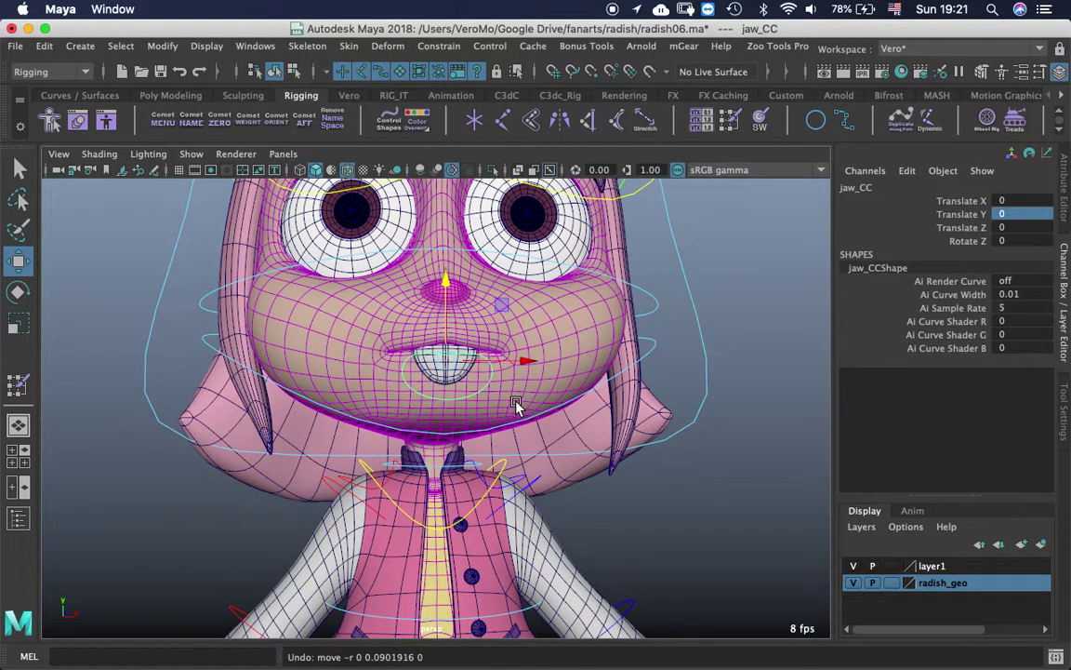
Lower jaw_CC to about -5.6 in Translate Y and inspect the deformation around the open mouth.
{"action": "mouse_move", "coordinate": [516, 407]}
{"action": "left_mouse_down", "text": "alt"}
{"action": "mouse_move", "coordinate": [509, 418]}
{"action": "mouse_move", "coordinate": [399, 395]}
{"action": "mouse_move", "coordinate": [428, 411]}
{"action": "mouse_move", "coordinate": [510, 402]}
{"action": "left_mouse_up", "text": "alt"}
{"action": "left_click_drag", "start_coordinate": [406, 337], "coordinate": [435, 473]}
{"action": "right_click_drag", "start_coordinate": [456, 470], "coordinate": [600, 462], "text": "alt"}
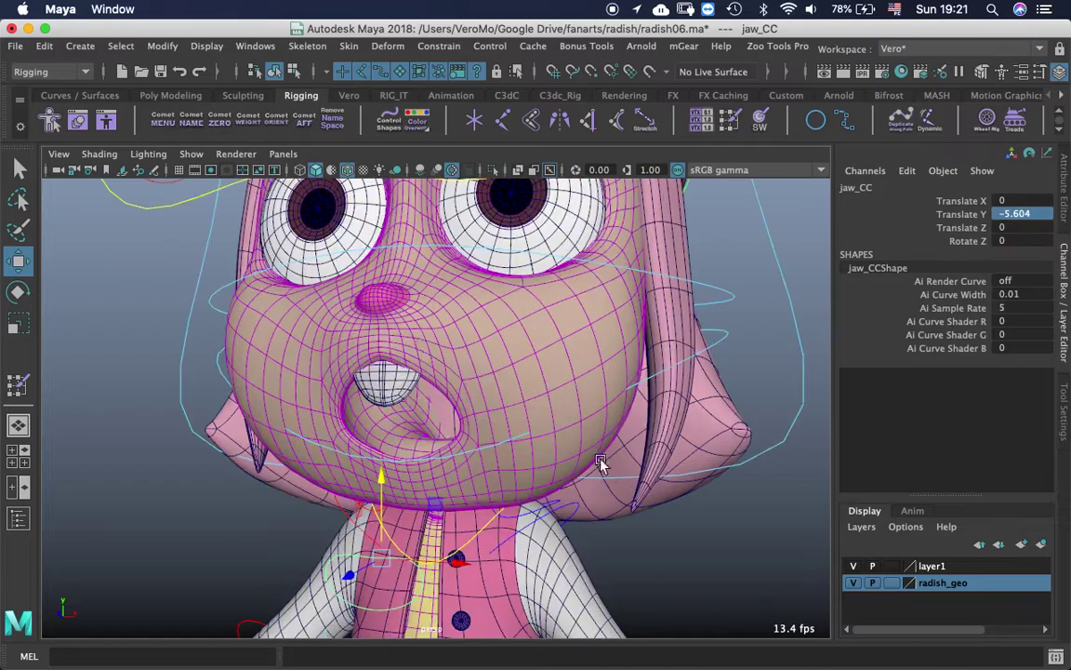
{"action": "left_click_drag", "start_coordinate": [393, 361], "coordinate": [461, 347], "text": "alt"}
{"action": "right_click_drag", "start_coordinate": [463, 348], "coordinate": [522, 345], "text": "alt"}
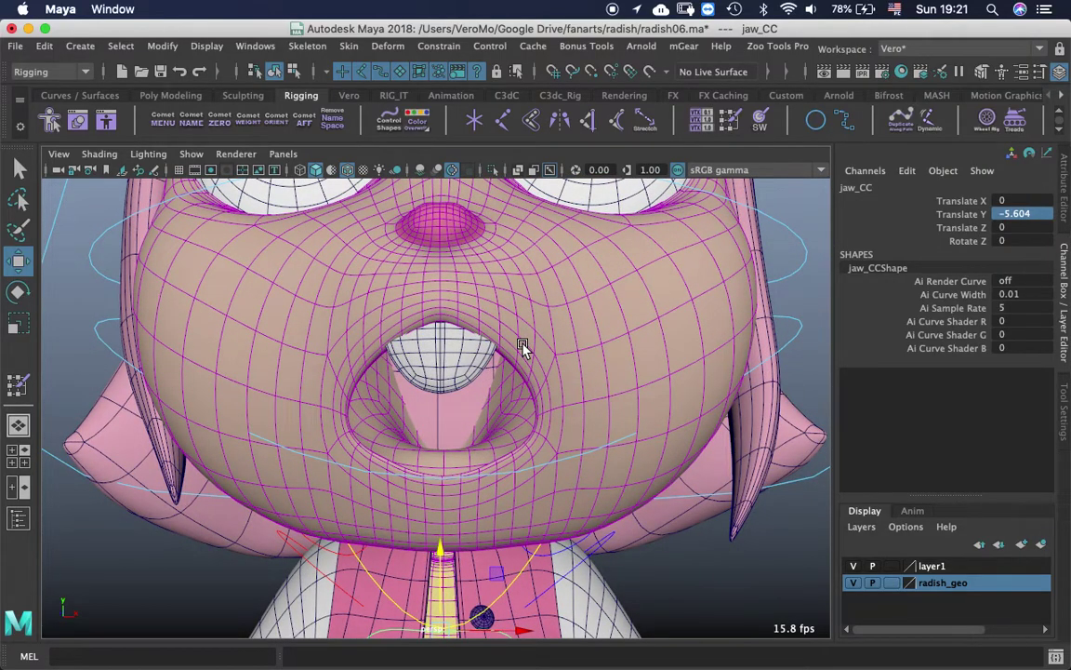
{"action": "mouse_move", "coordinate": [526, 353]}
{"action": "left_mouse_down", "text": "alt"}
{"action": "mouse_move", "coordinate": [540, 346]}
{"action": "mouse_move", "coordinate": [528, 344]}
{"action": "left_mouse_up", "text": "alt"}
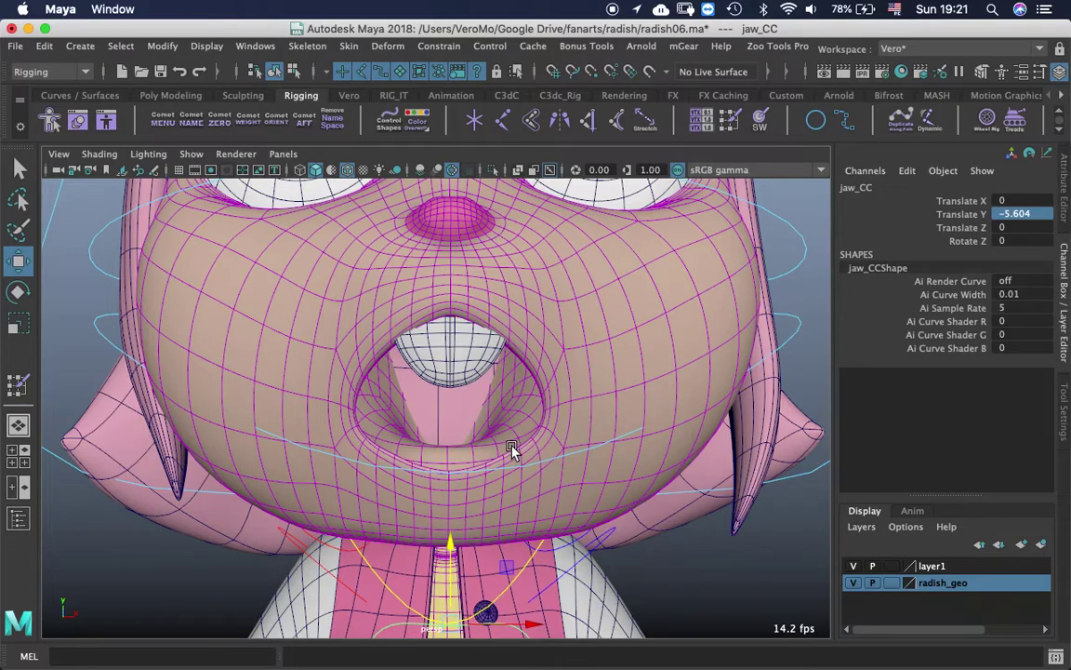
Examine the whole character from the front, from ears to shoes, and clear the jaw_CC selection.
{"action": "scroll", "coordinate": [502, 465], "scroll_direction": "down", "scroll_amount": 10}
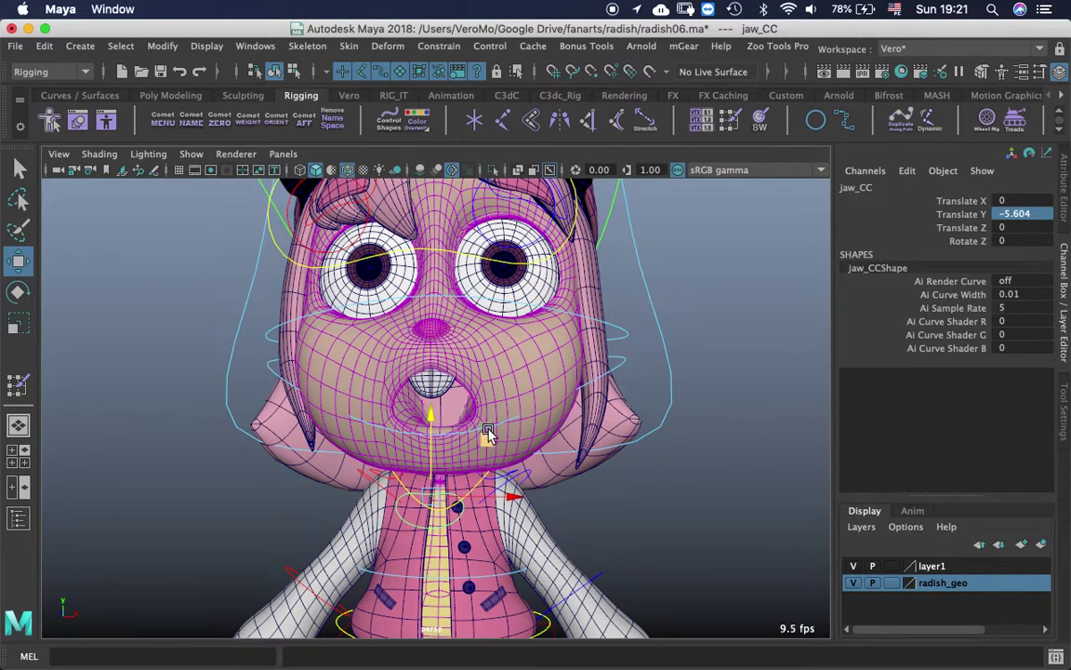
{"action": "middle_click_drag", "start_coordinate": [638, 425], "coordinate": [695, 388], "text": "alt"}
{"action": "left_click_drag", "start_coordinate": [695, 388], "coordinate": [672, 395], "text": "alt"}
{"action": "right_click_drag", "start_coordinate": [673, 395], "coordinate": [608, 461], "text": "alt"}
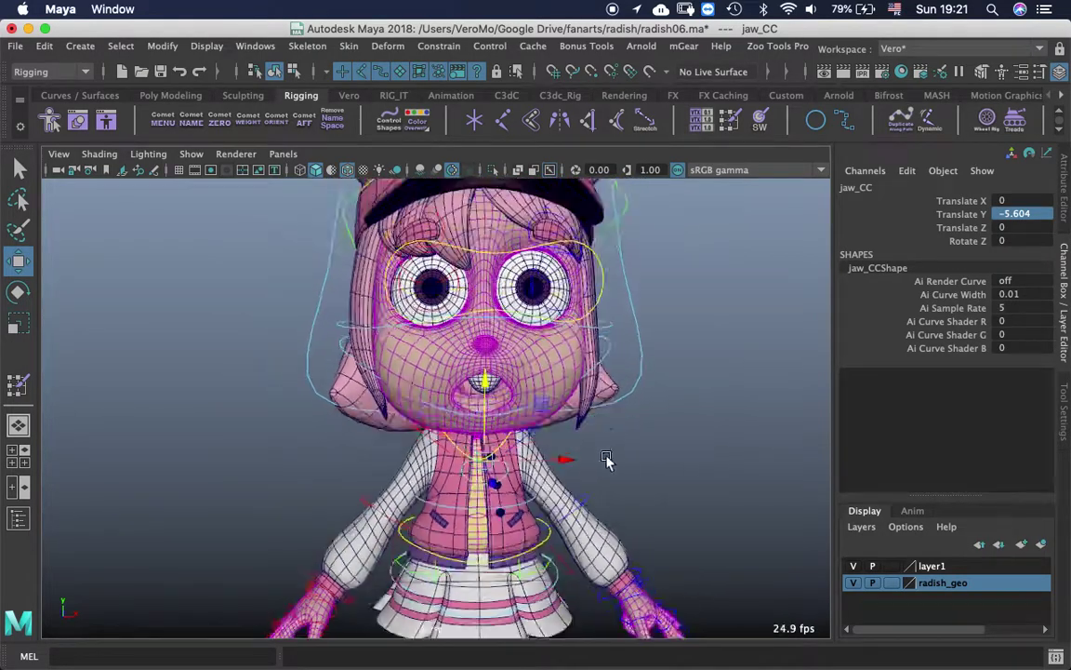
{"action": "mouse_move", "coordinate": [607, 462]}
{"action": "left_mouse_down", "text": "alt"}
{"action": "mouse_move", "coordinate": [535, 451]}
{"action": "mouse_move", "coordinate": [459, 419]}
{"action": "mouse_move", "coordinate": [636, 449]}
{"action": "mouse_move", "coordinate": [275, 455]}
{"action": "mouse_move", "coordinate": [286, 415]}
{"action": "mouse_move", "coordinate": [603, 444]}
{"action": "mouse_move", "coordinate": [600, 456]}
{"action": "left_mouse_up", "text": "alt"}
{"action": "middle_click_drag", "start_coordinate": [599, 456], "coordinate": [567, 506], "text": "alt"}
{"action": "right_click_drag", "start_coordinate": [588, 502], "coordinate": [426, 423], "text": "alt"}
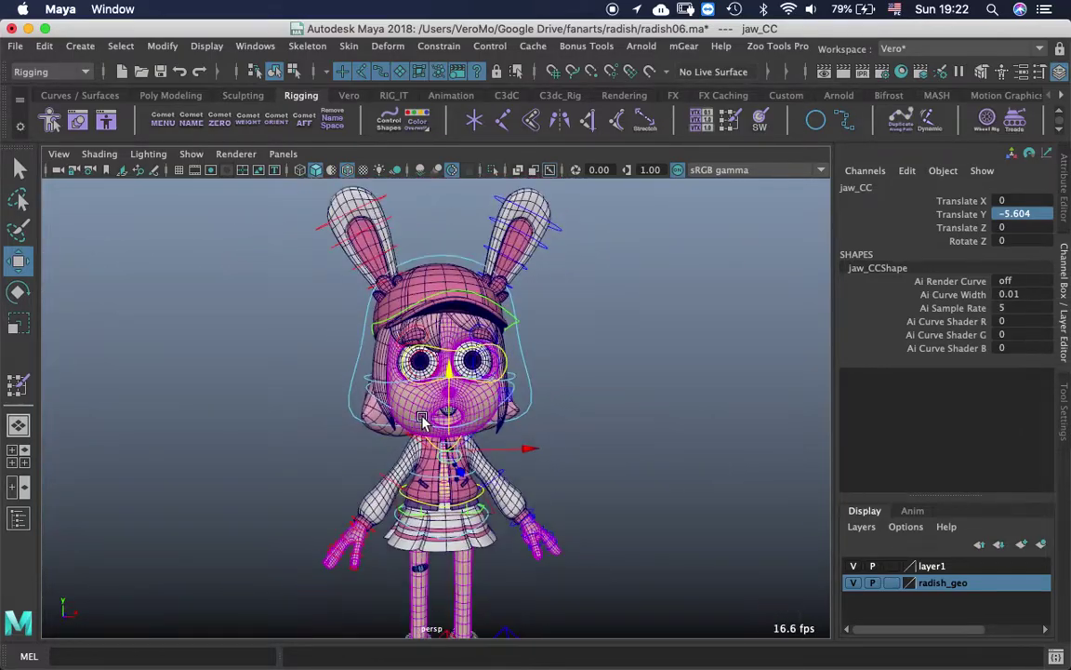
{"action": "middle_click_drag", "start_coordinate": [456, 442], "coordinate": [442, 414], "text": "alt"}
{"action": "left_click_drag", "start_coordinate": [442, 414], "coordinate": [433, 398], "text": "alt"}
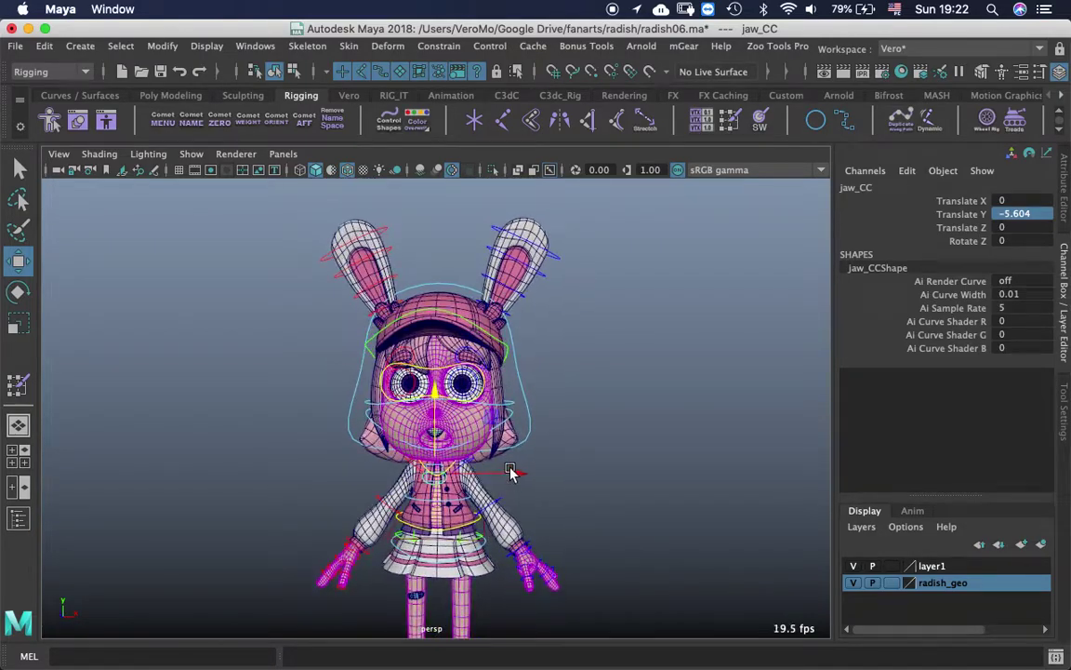
{"action": "right_click_drag", "start_coordinate": [509, 473], "coordinate": [624, 483], "text": "alt"}
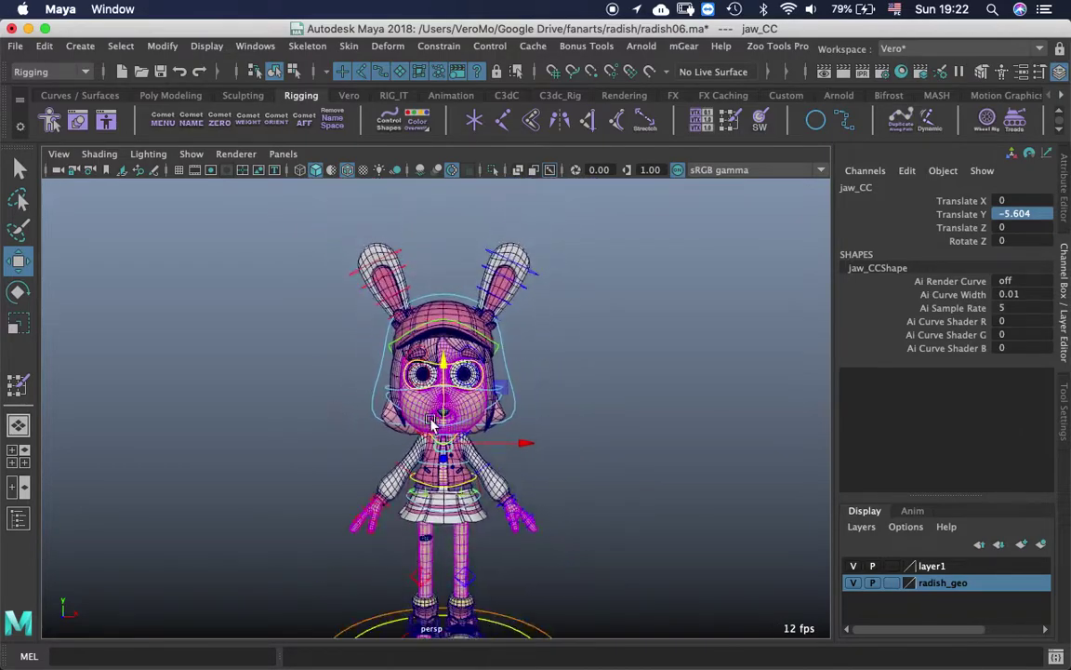
{"action": "middle_click_drag", "start_coordinate": [468, 429], "coordinate": [488, 377], "text": "alt"}
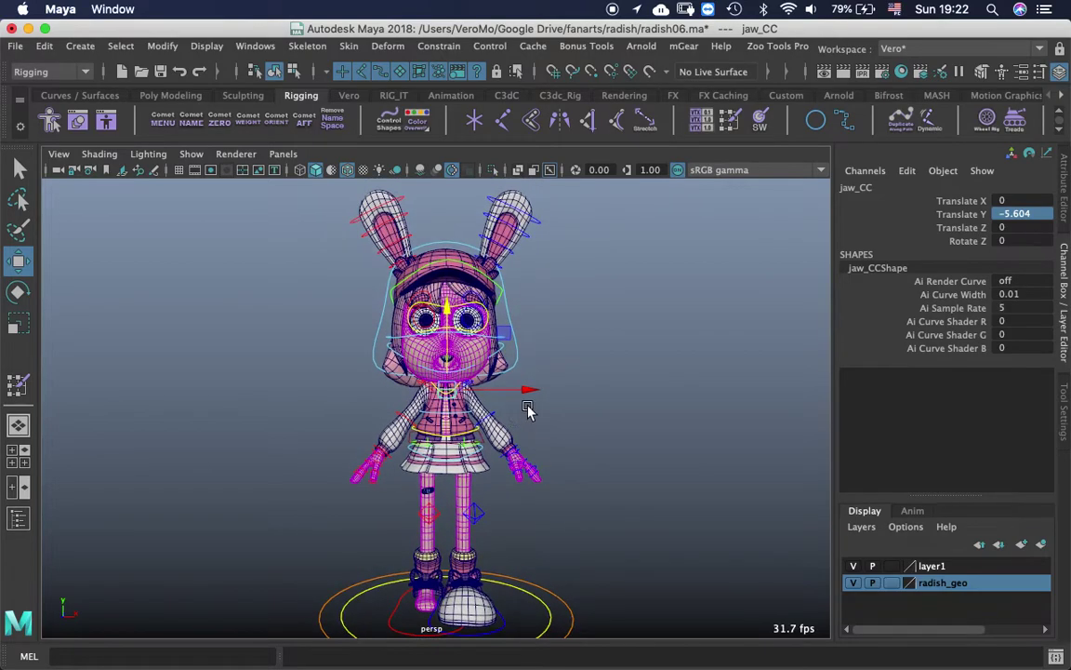
{"action": "left_click", "coordinate": [548, 405]}
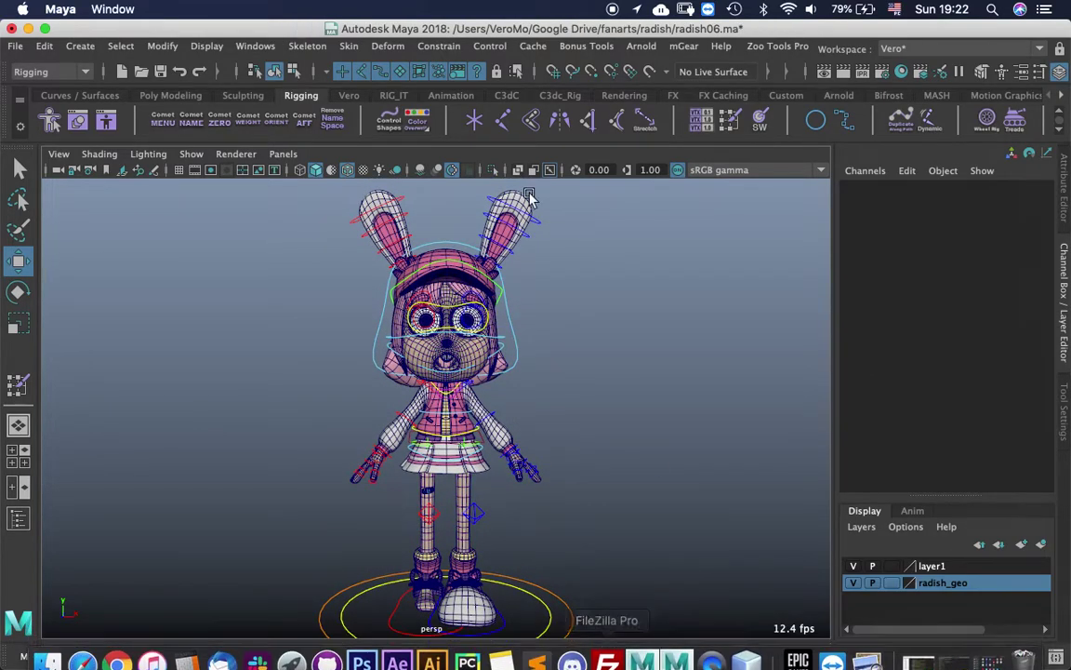